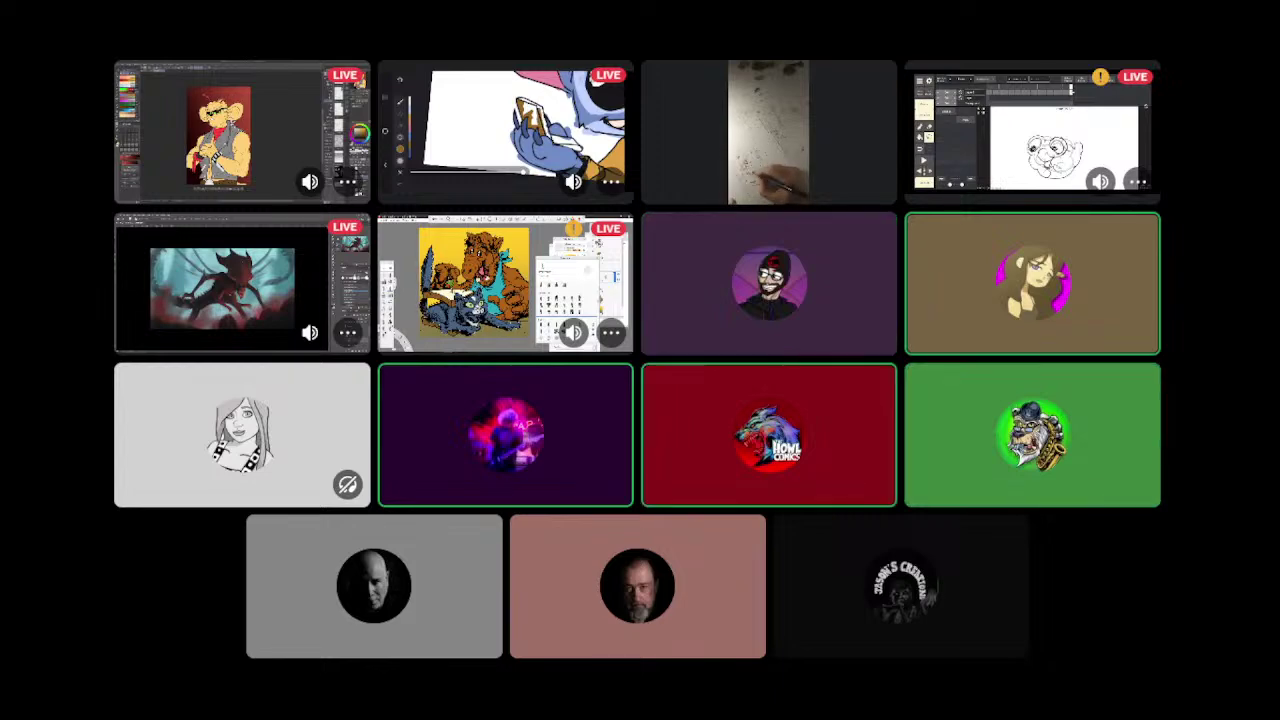
# Bring the mouse character painting's shared screen into focus, and switch to the Stitch drawing's shared screen
pyautogui.moveTo(923, 40)
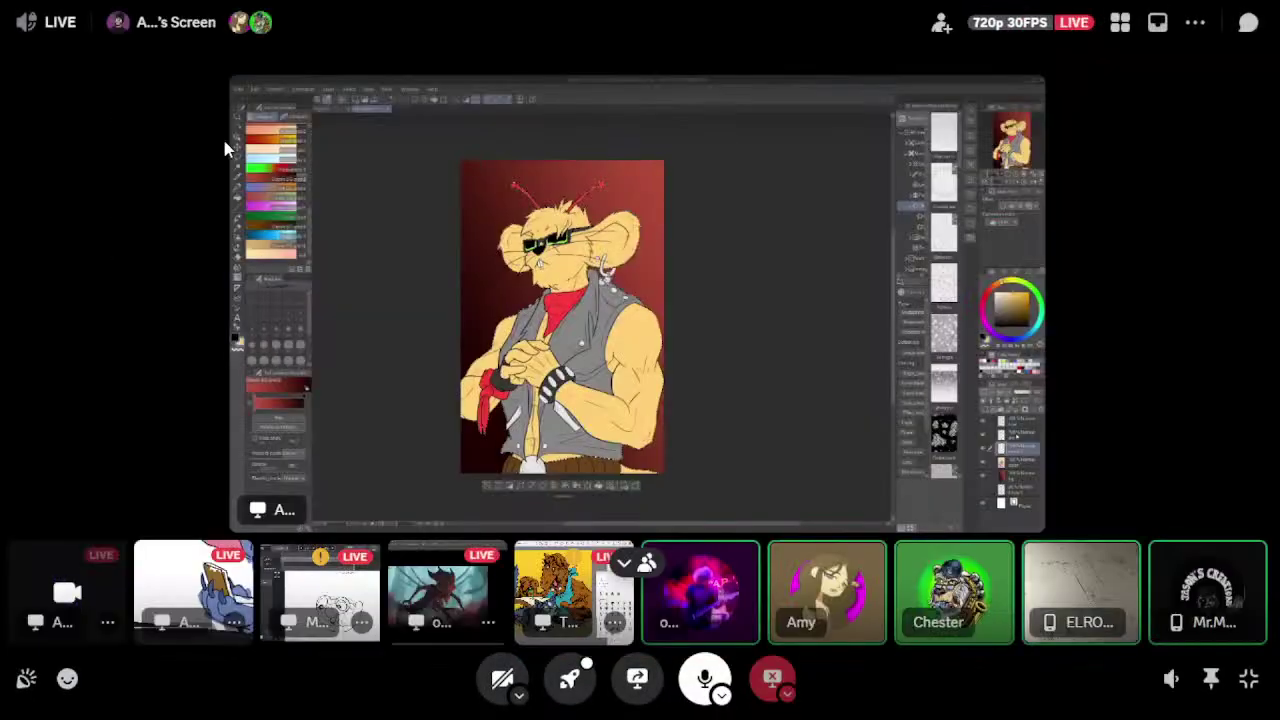
pyautogui.click(215, 150)
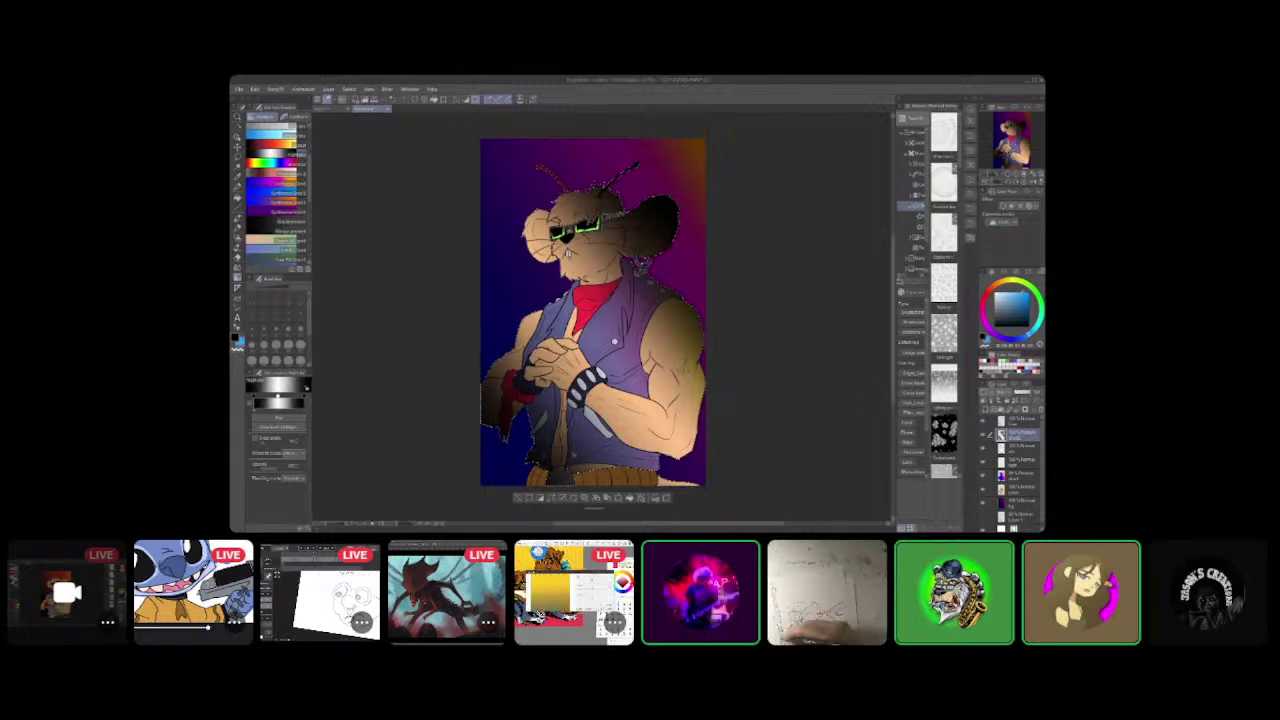
pyautogui.moveTo(1071, 214)
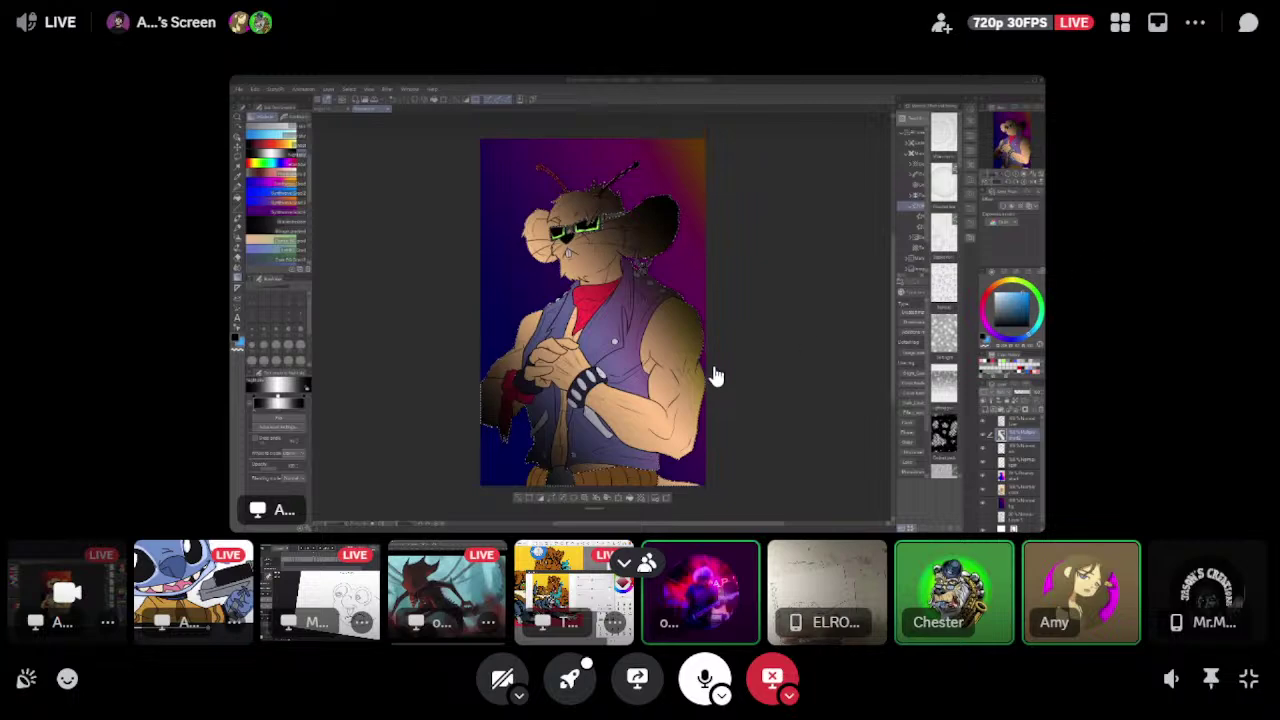
pyautogui.click(223, 563)
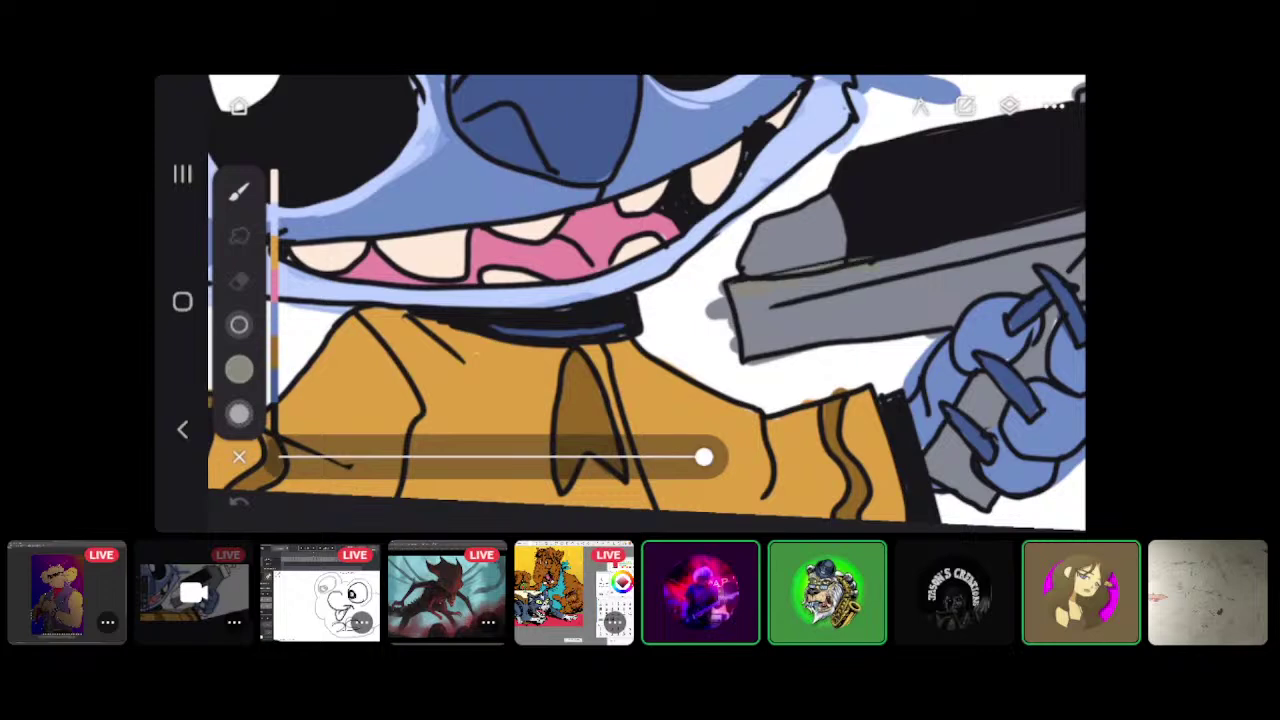
# Undo the last stroke on the Stitch drawing and select the Manga Inker brush from the favorites
pyautogui.hotkey('ctrl', 'z')
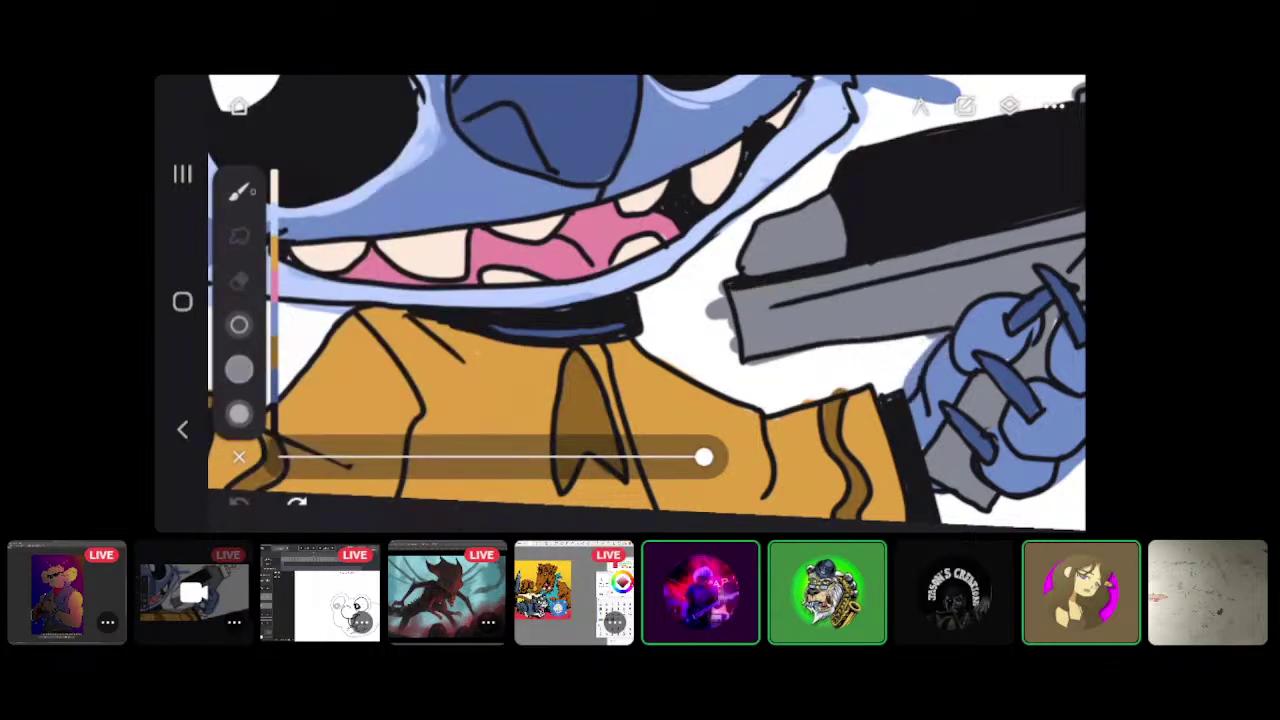
pyautogui.click(239, 190)
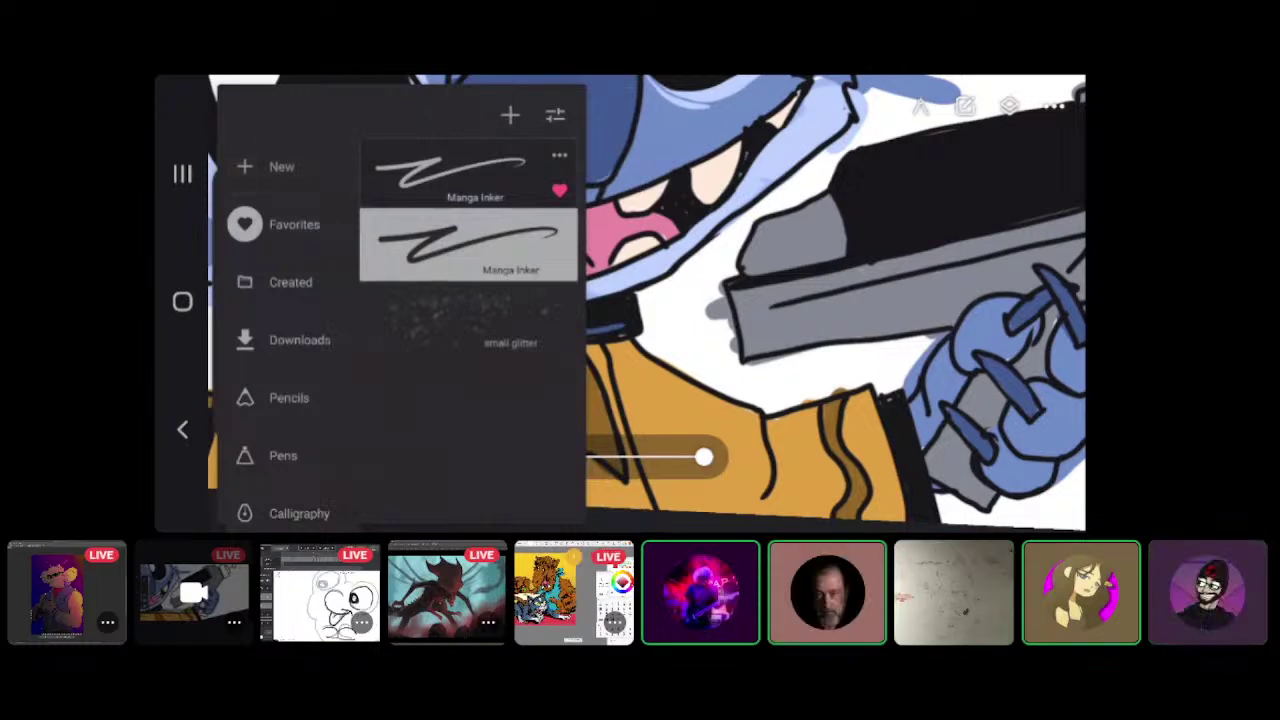
pyautogui.click(468, 245)
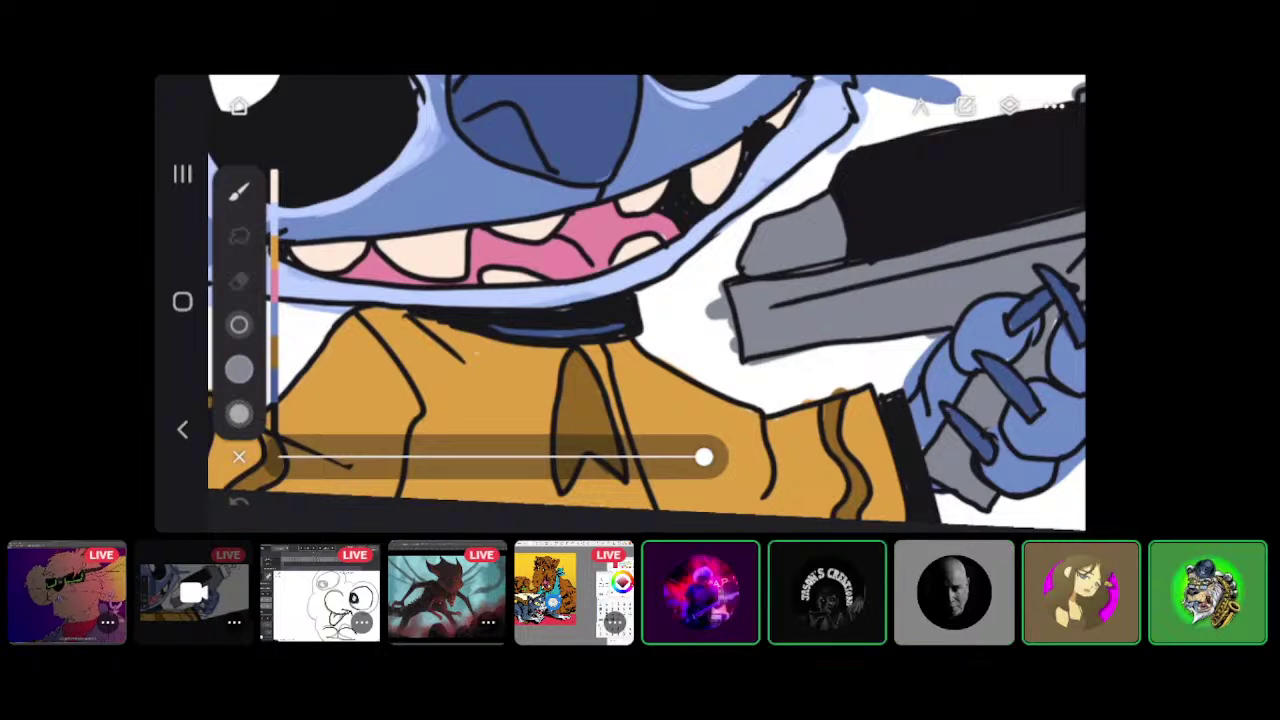
# Hide and show Layer 2 to check the flat colours beneath the Stitch line art
pyautogui.scroll(-5, 646, 300)
pyautogui.scroll(5, 646, 280)
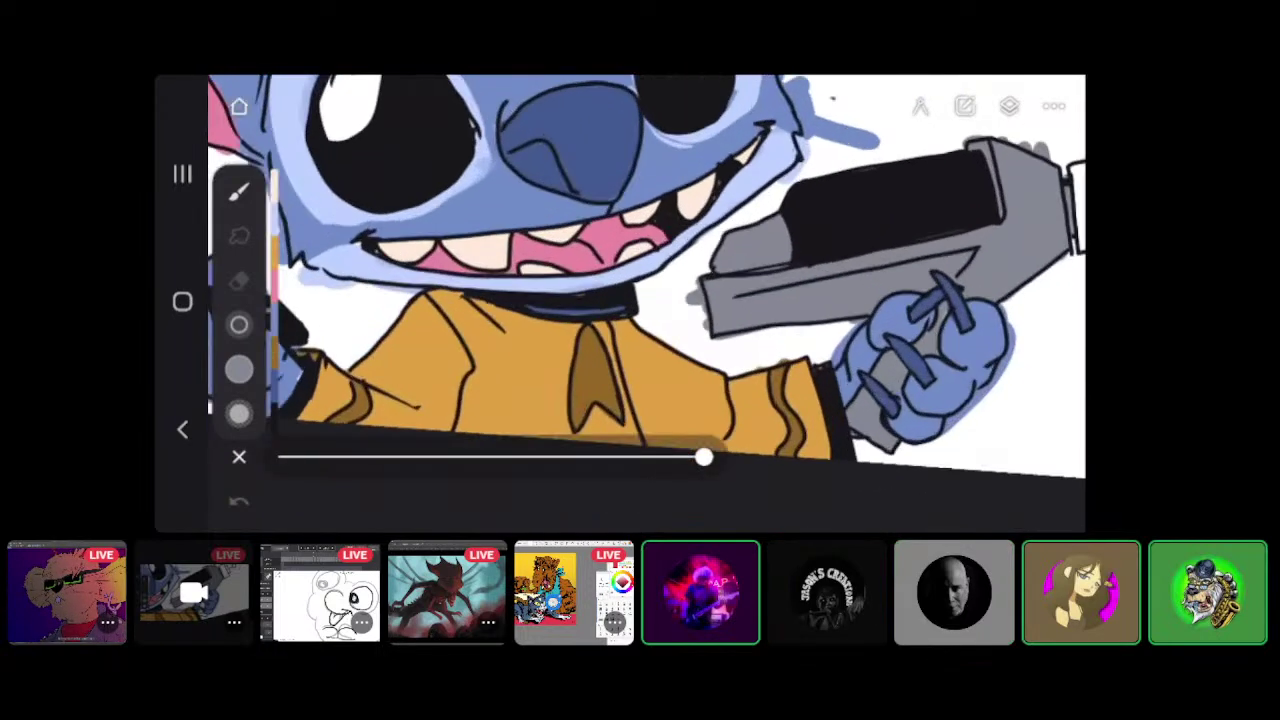
pyautogui.click(1009, 106)
pyautogui.click(1061, 214)
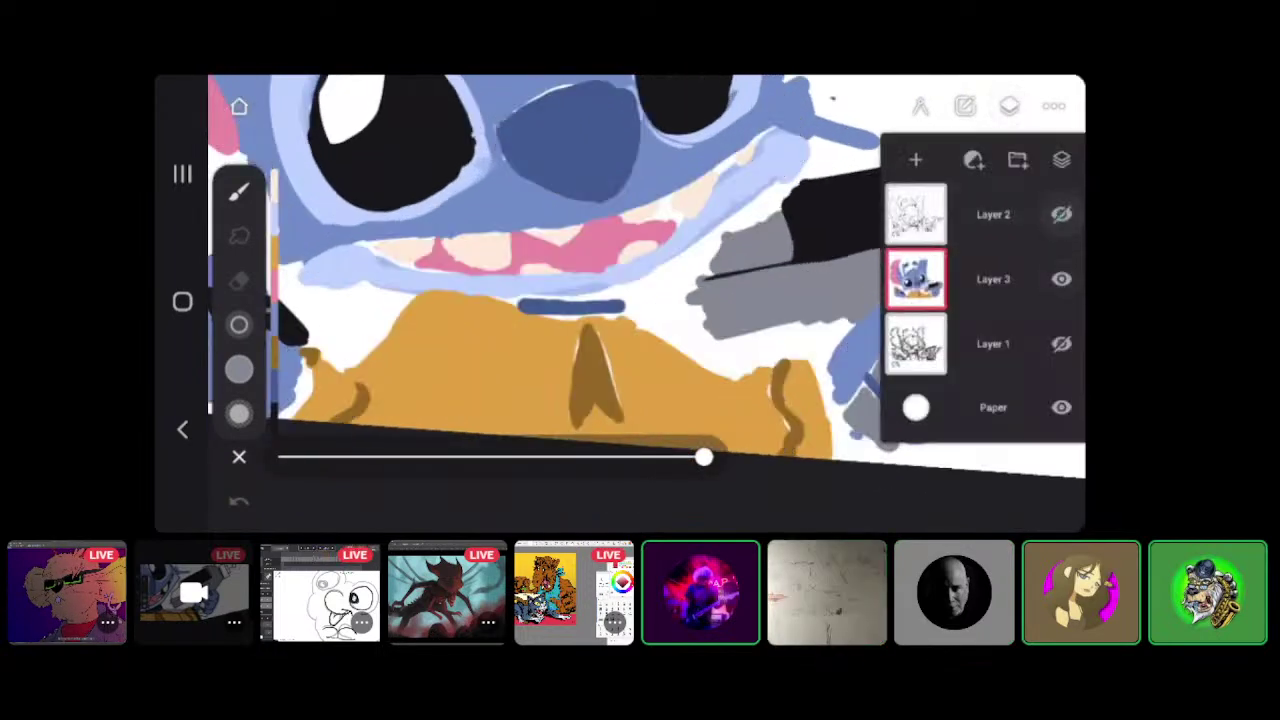
pyautogui.click(1061, 214)
pyautogui.click(993, 214)
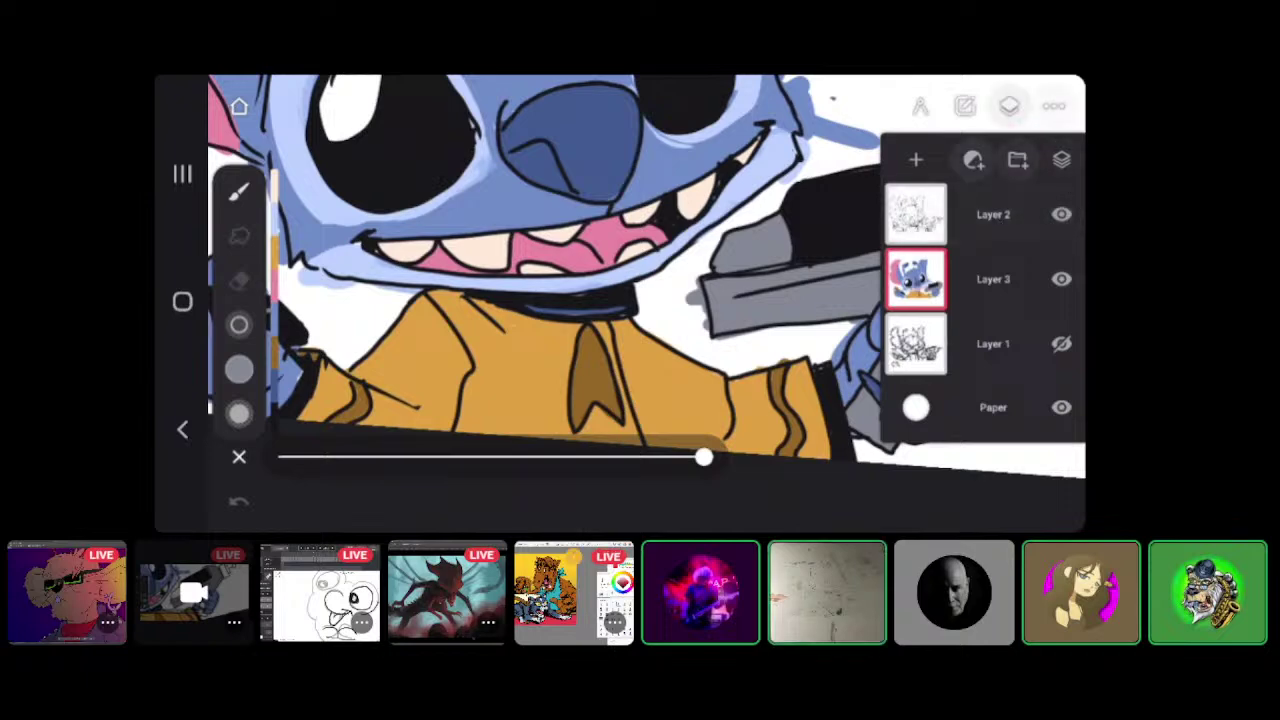
pyautogui.click(1009, 106)
pyautogui.click(239, 281)
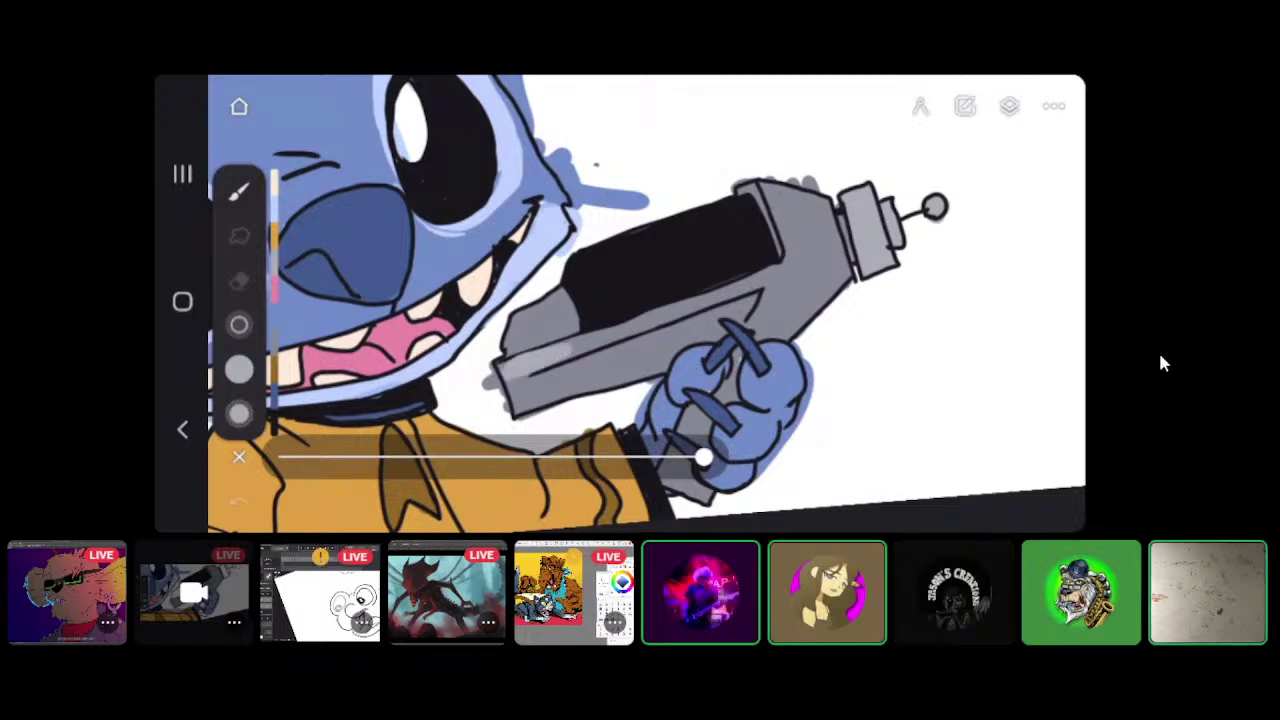
# View the mouse character painting, and switch through the grid of participants to the Alf and cat drawing's stream
pyautogui.click(67, 592)
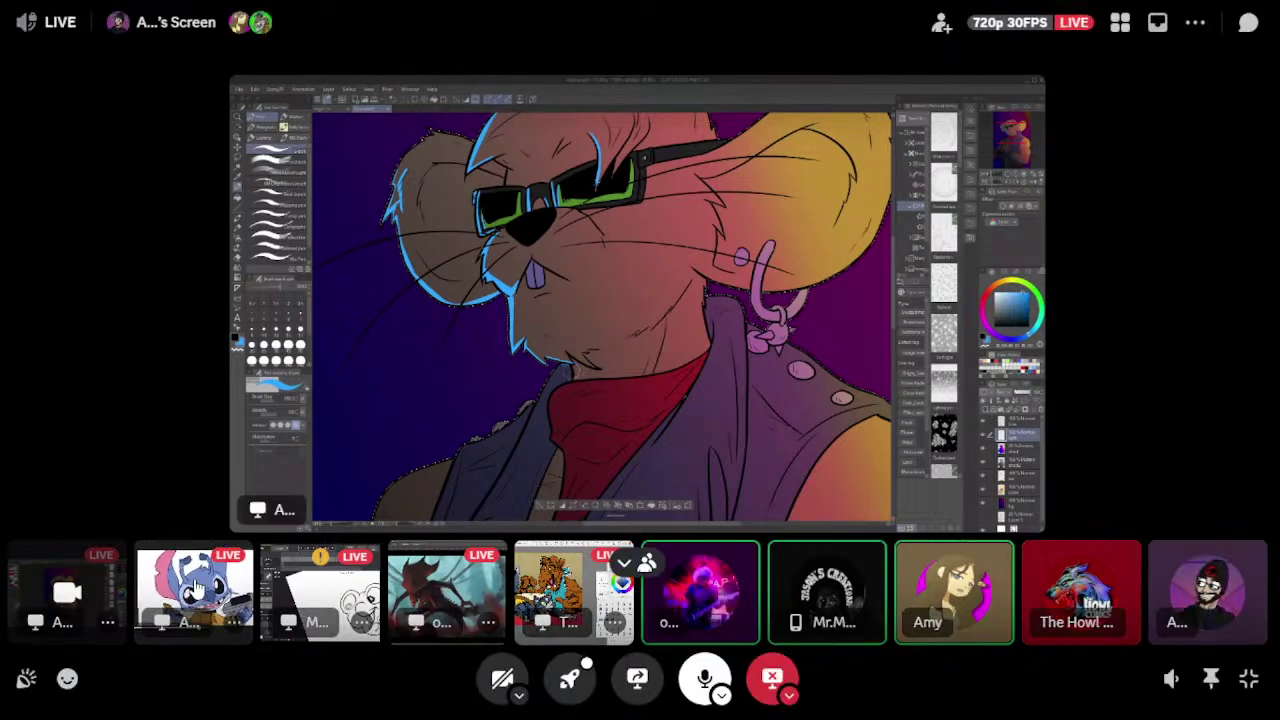
pyautogui.click(1122, 26)
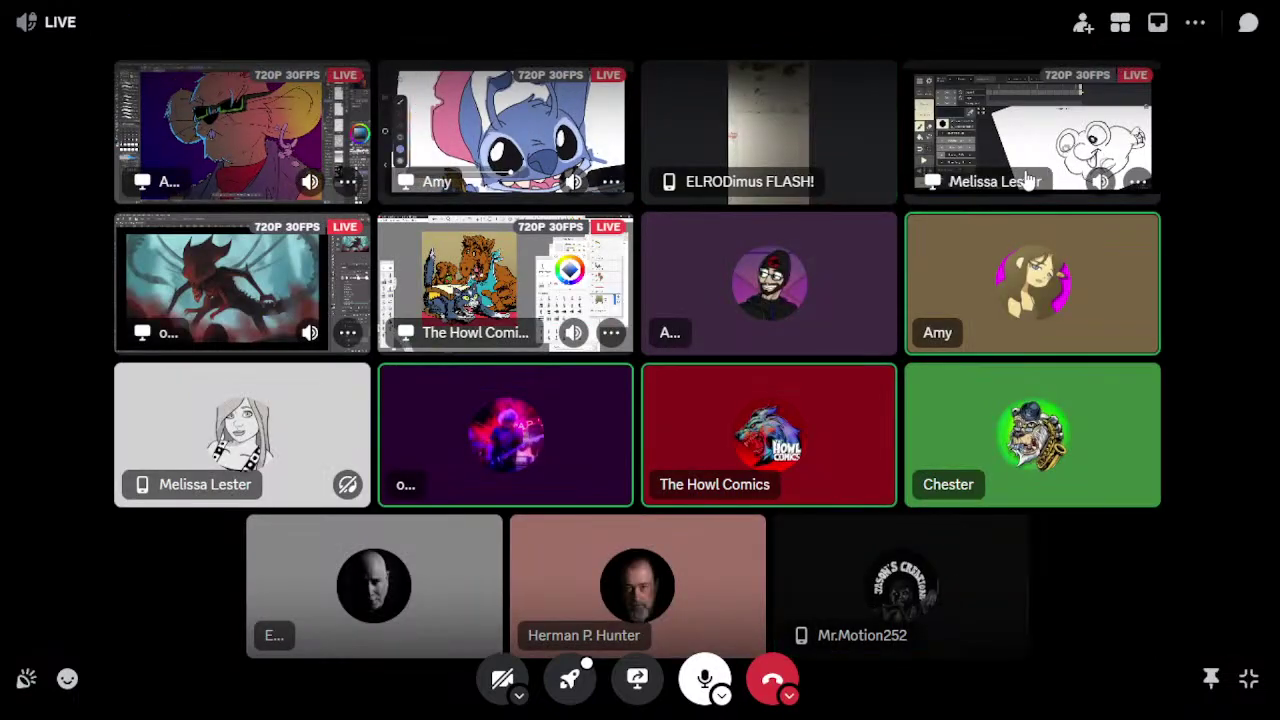
pyautogui.click(510, 290)
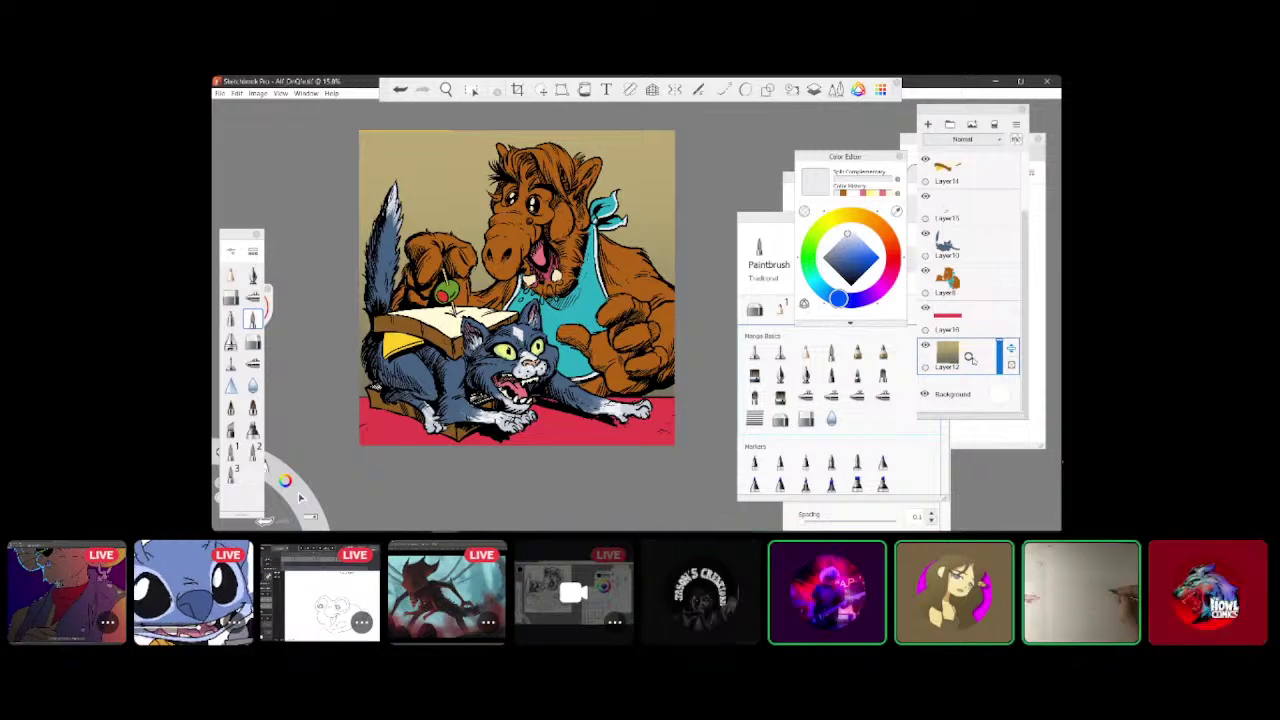
# Switch the focused stream to the pen-on-paper camera, to the mouse character painting and on to the Stitch drawing
pyautogui.click(1085, 605)
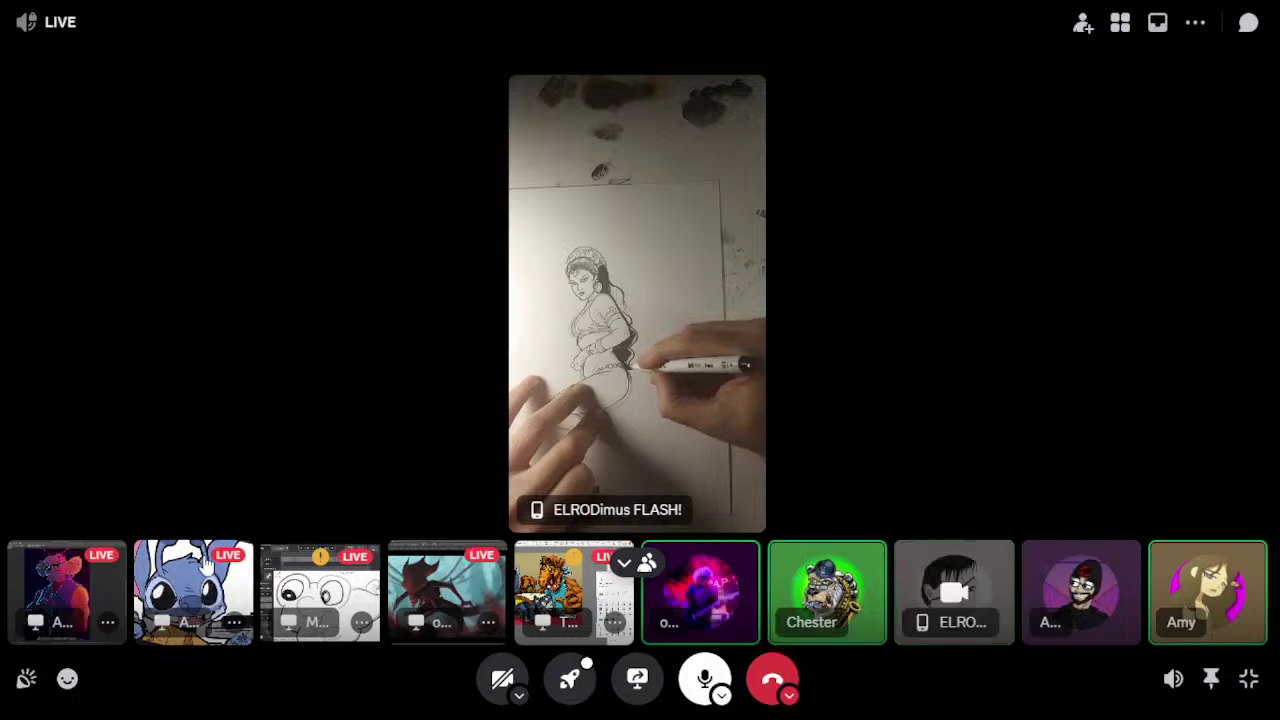
pyautogui.click(72, 582)
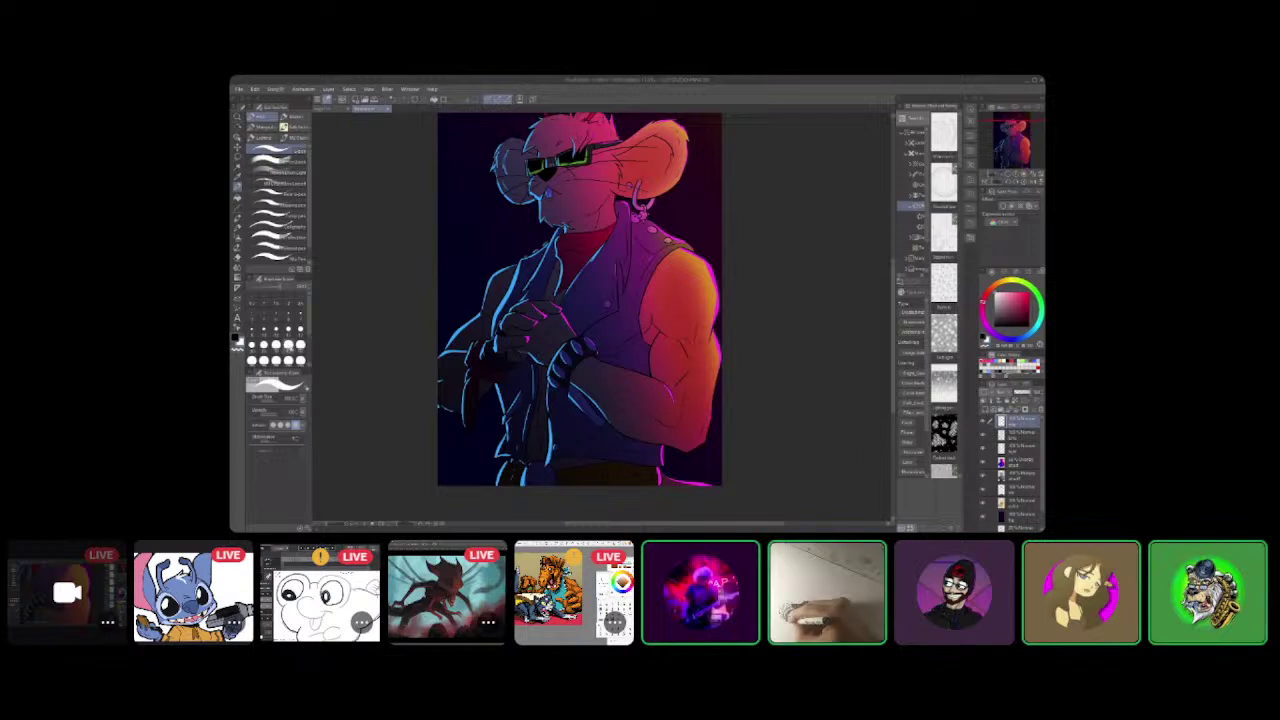
pyautogui.moveTo(445, 683)
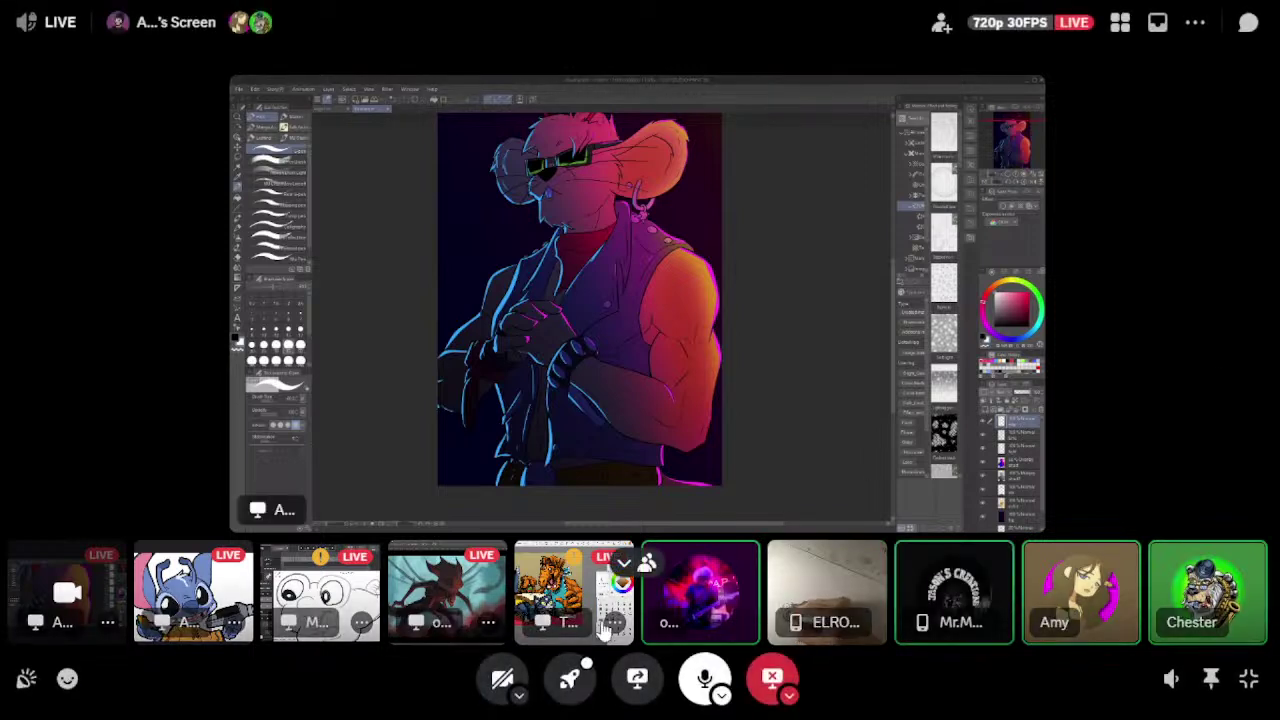
pyautogui.click(190, 592)
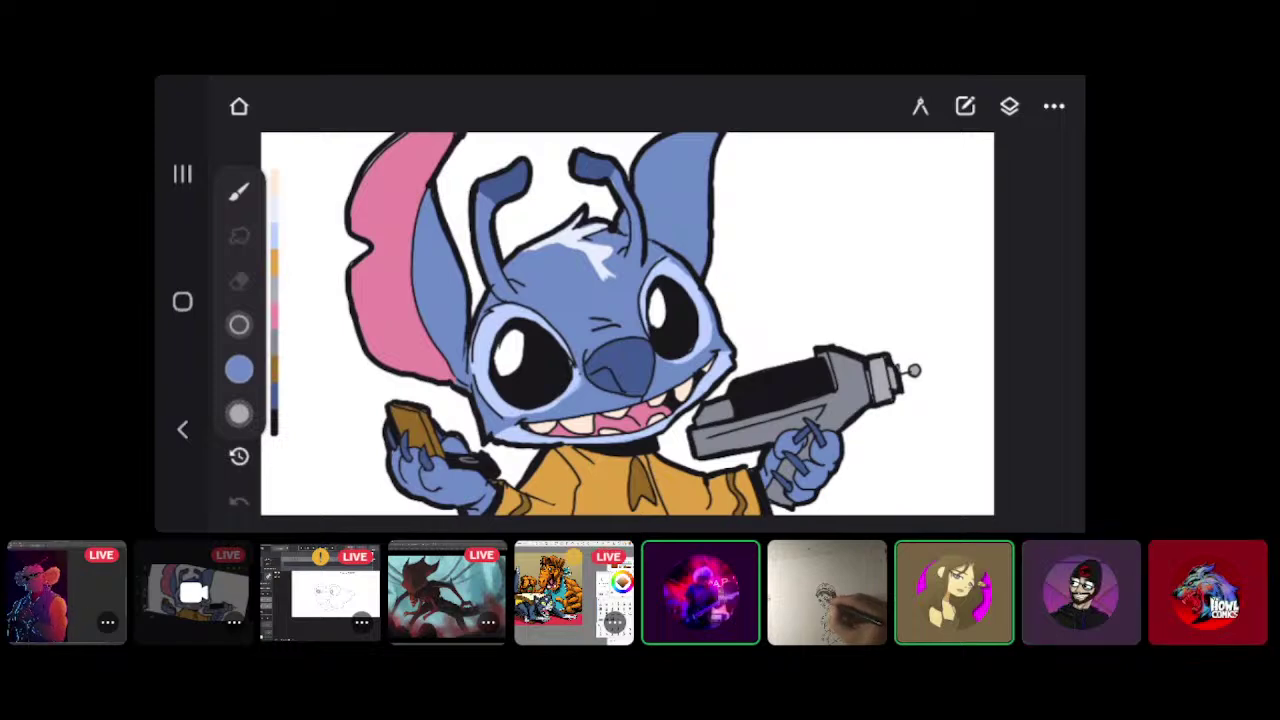
# Set the brush colour to near-white for the Stitch drawing
pyautogui.click(239, 369)
pyautogui.click(300, 185)
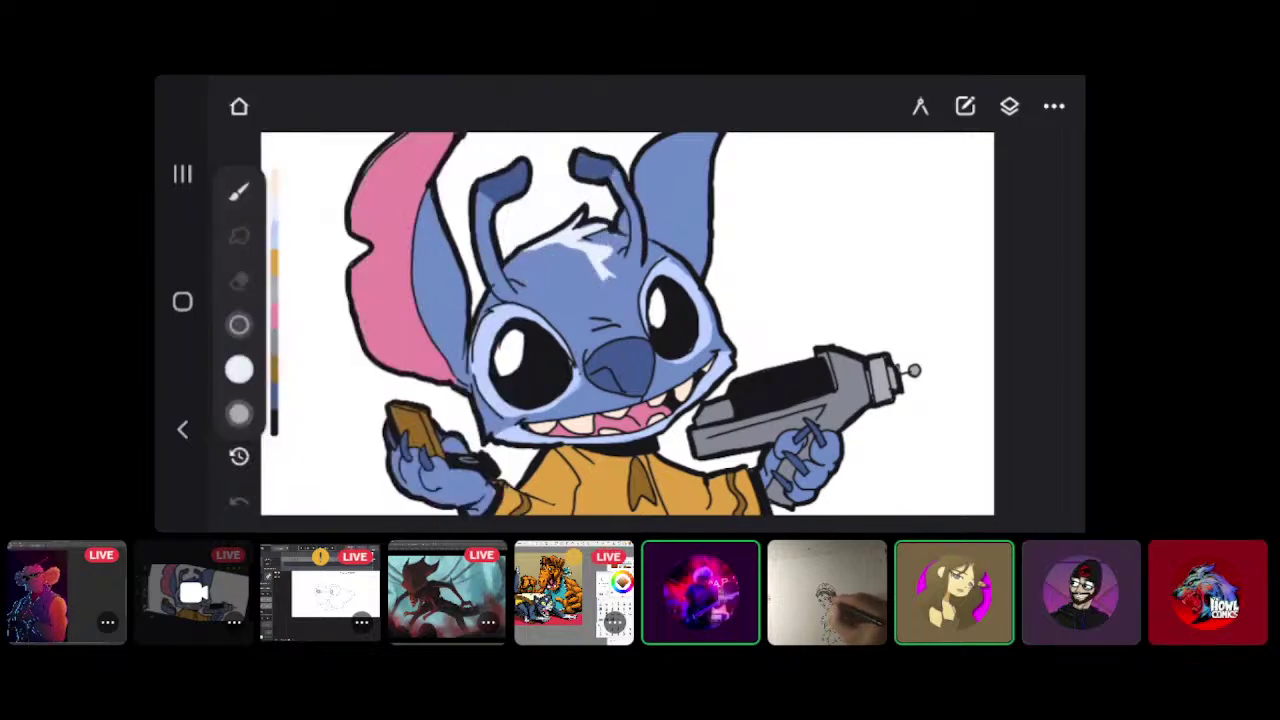
pyautogui.click(239, 191)
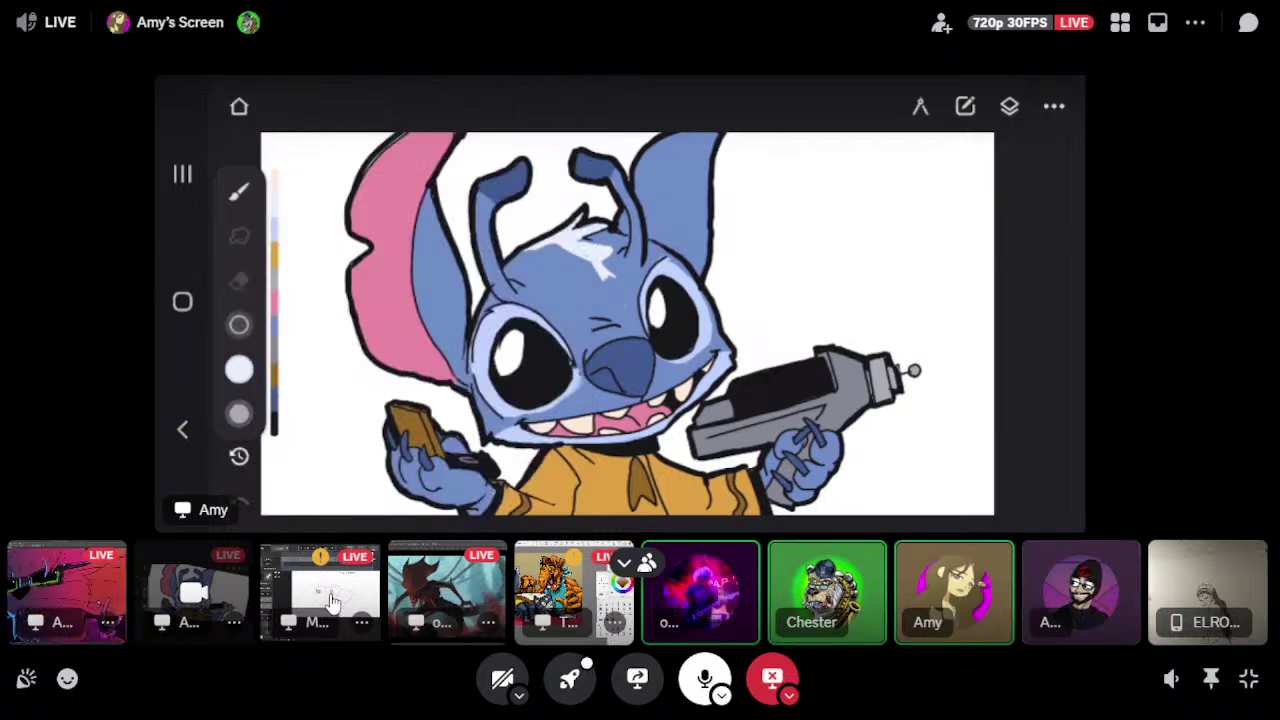
# Switch the focused stream to the frame-by-frame animation, and on to the winged red creature painting
pyautogui.click(333, 601)
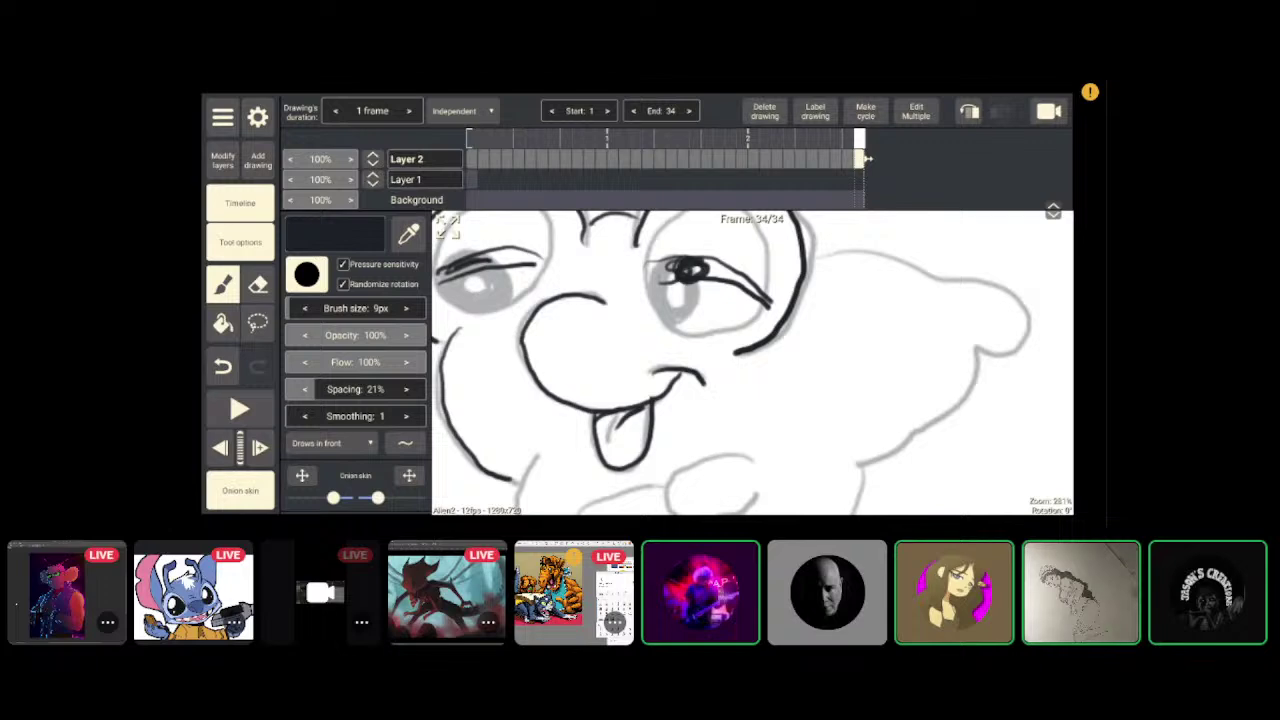
pyautogui.click(440, 592)
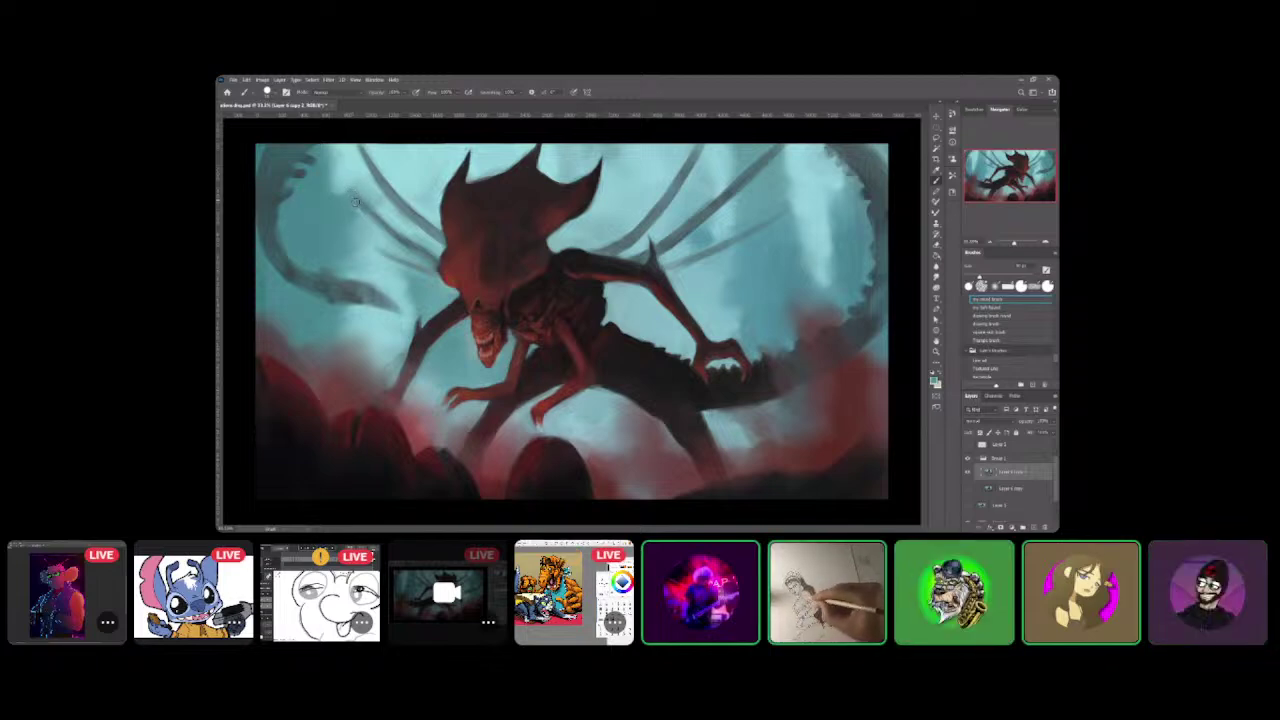
pyautogui.moveTo(703, 640)
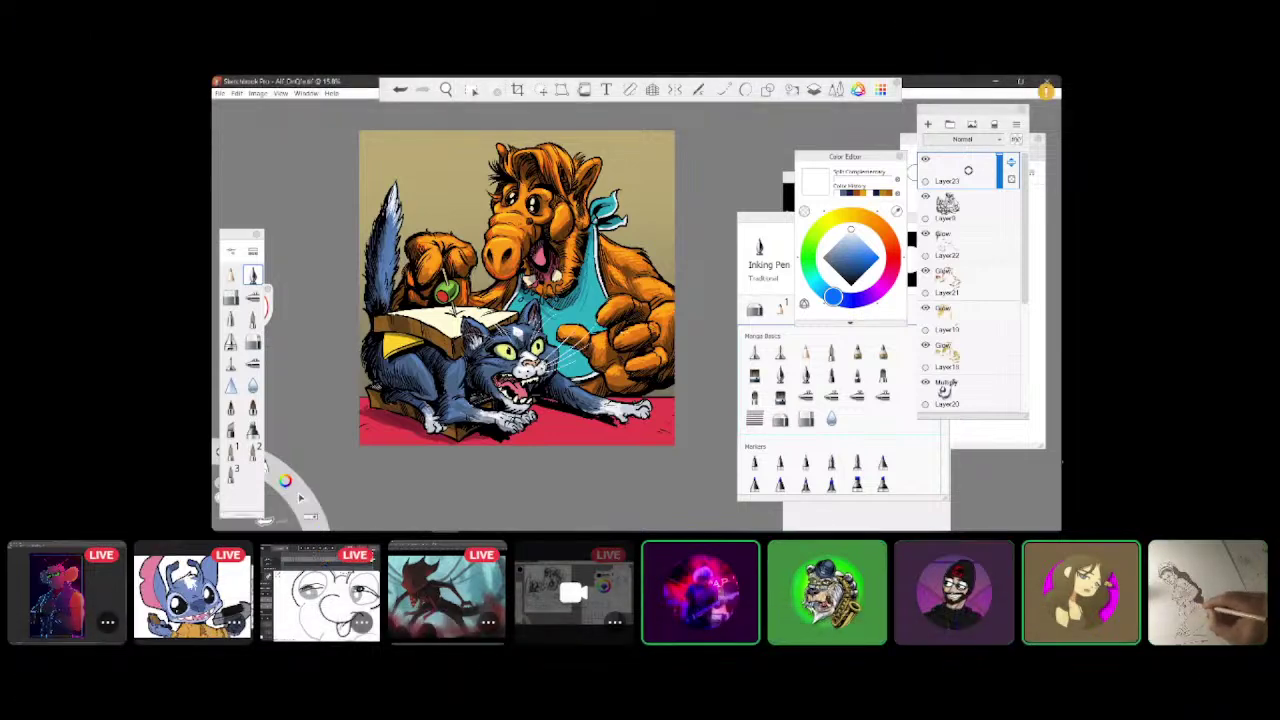
# Rotate the Alf drawing's canvas about a quarter turn clockwise and draw white whiskers on the cat with the Inking Pen
pyautogui.press('space')
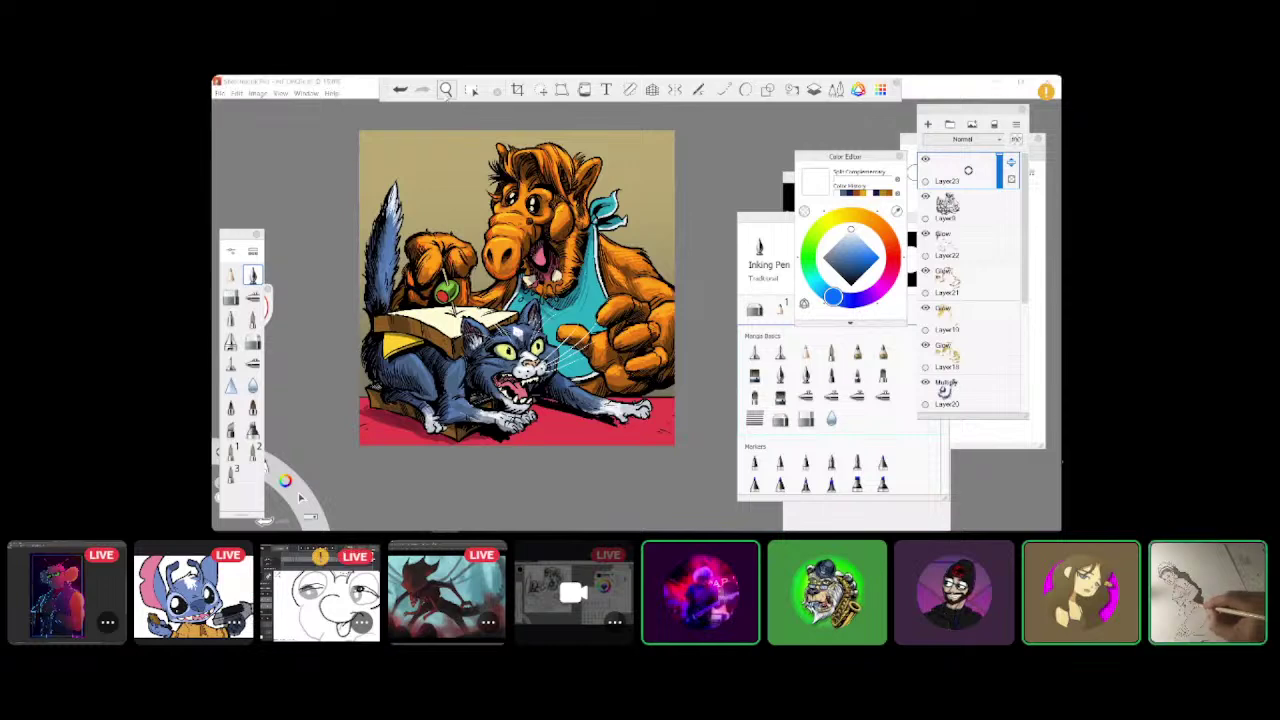
pyautogui.moveTo(566, 400)
pyautogui.mouseDown()
pyautogui.moveTo(514, 428)
pyautogui.moveTo(510, 450)
pyautogui.moveTo(577, 463)
pyautogui.moveTo(466, 474)
pyautogui.moveTo(470, 460)
pyautogui.moveTo(418, 462)
pyautogui.moveTo(446, 460)
pyautogui.mouseUp()
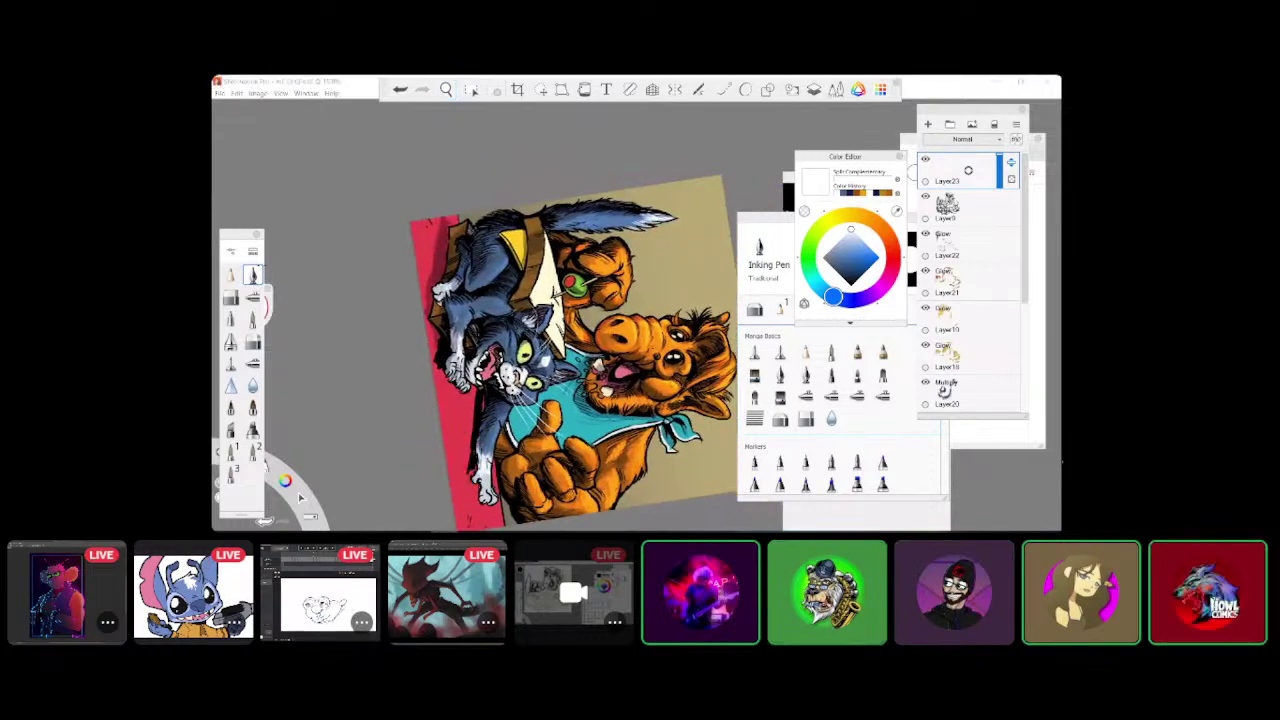
pyautogui.moveTo(507, 372); pyautogui.dragTo(512, 276)
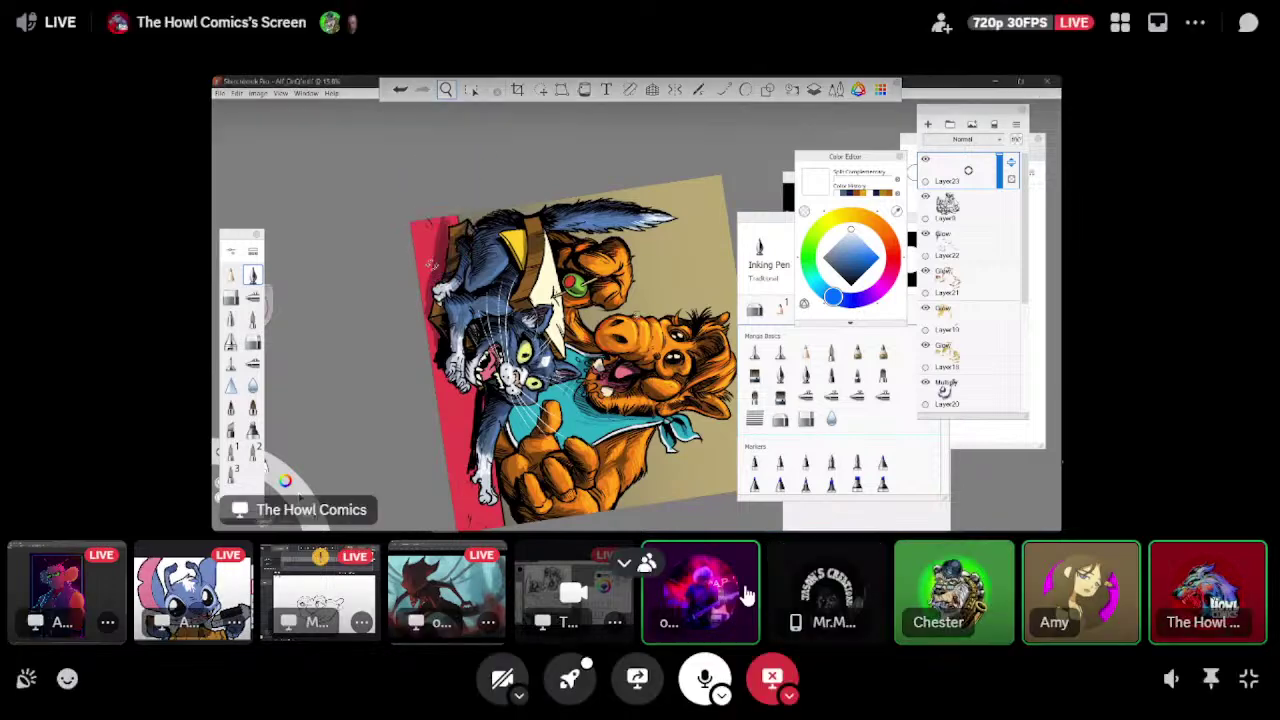
# Return to the participant grid and view the paper drawing camera, the comic page sketch and the Stitch drawing in turn
pyautogui.click(1120, 28)
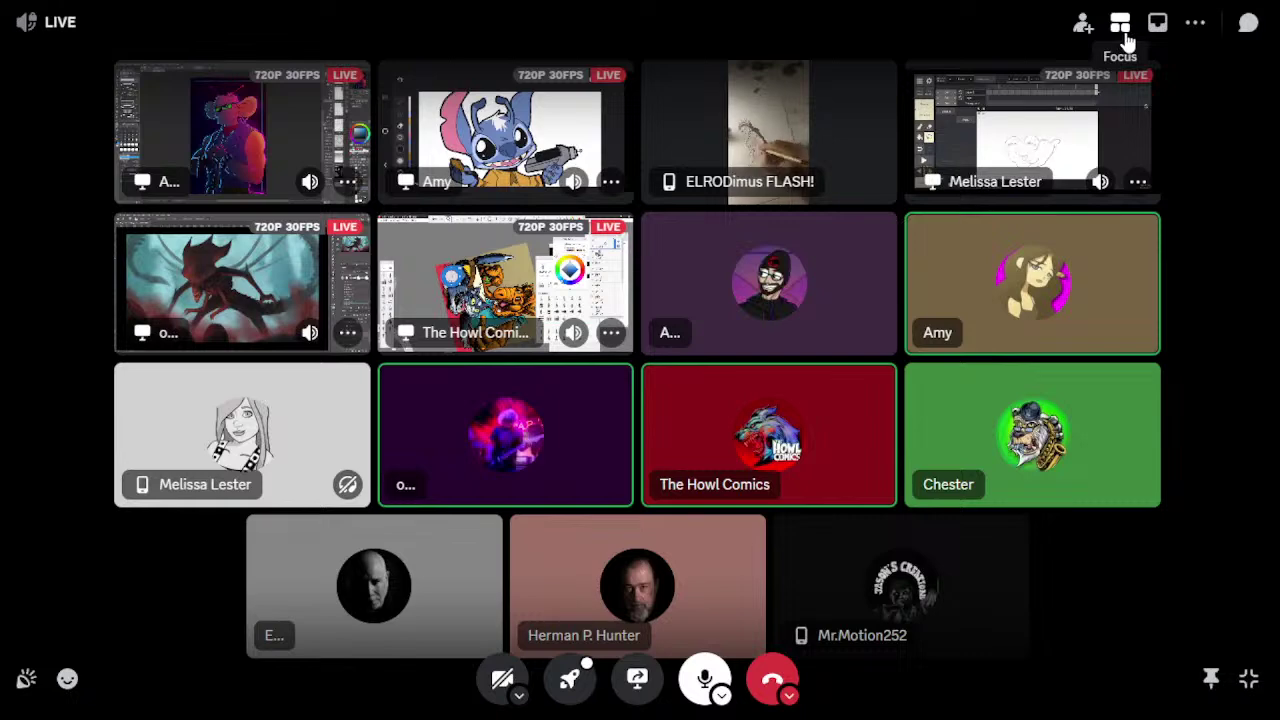
pyautogui.click(773, 143)
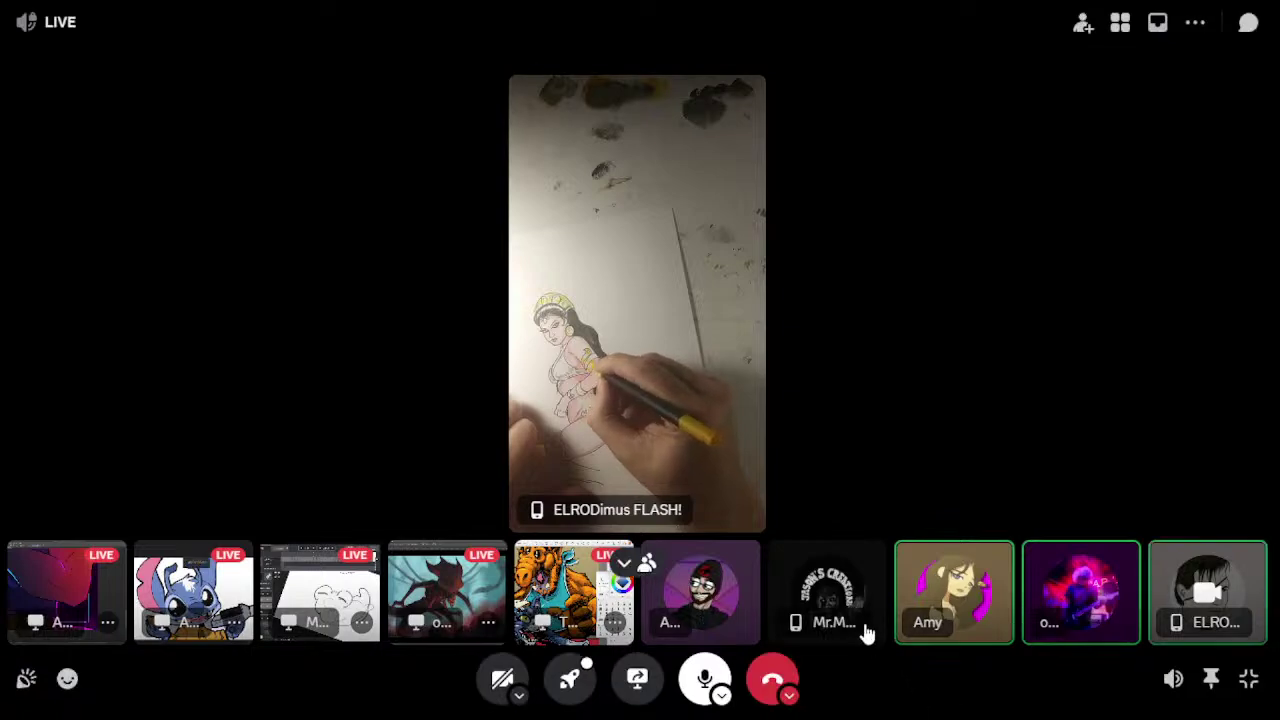
pyautogui.click(60, 605)
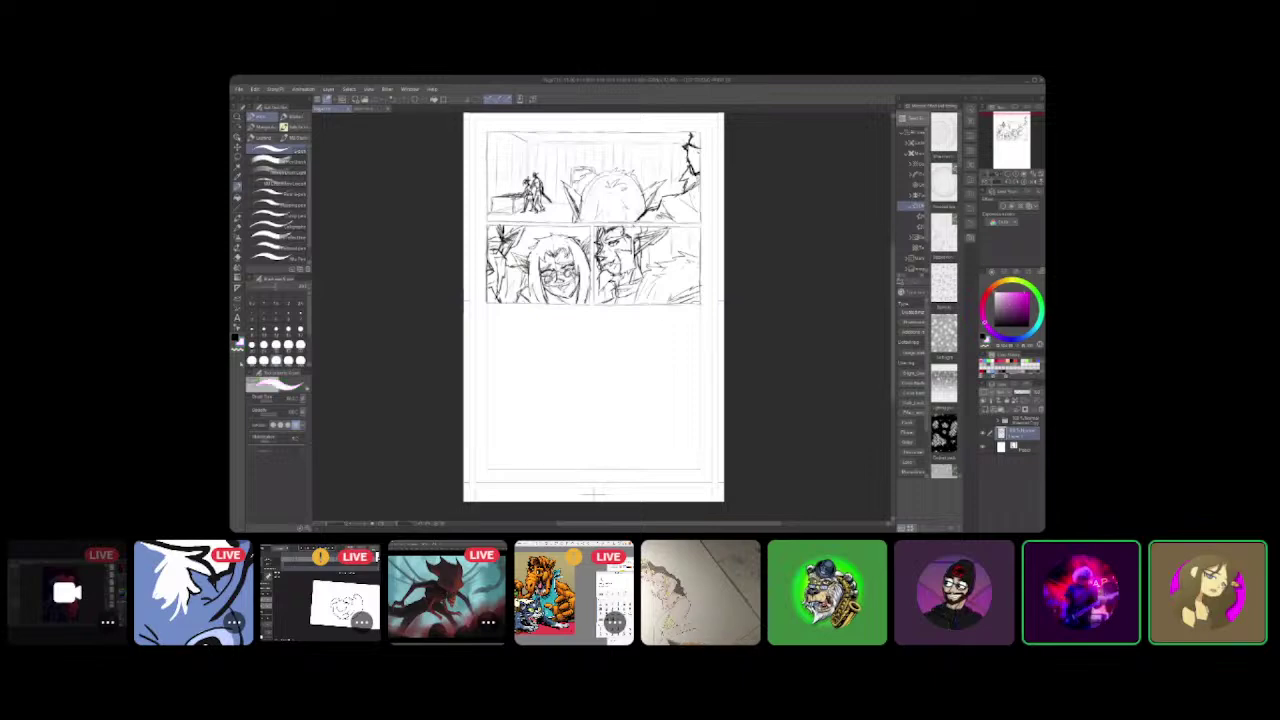
pyautogui.moveTo(163, 350)
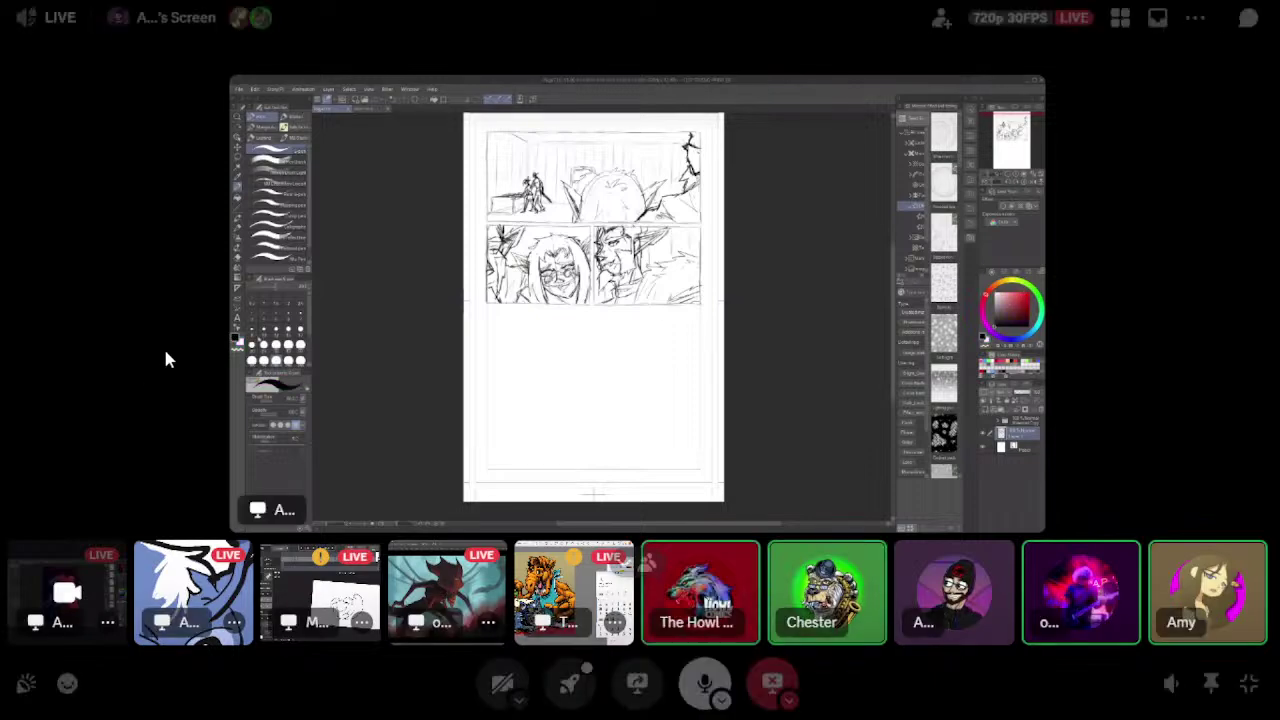
pyautogui.click(183, 590)
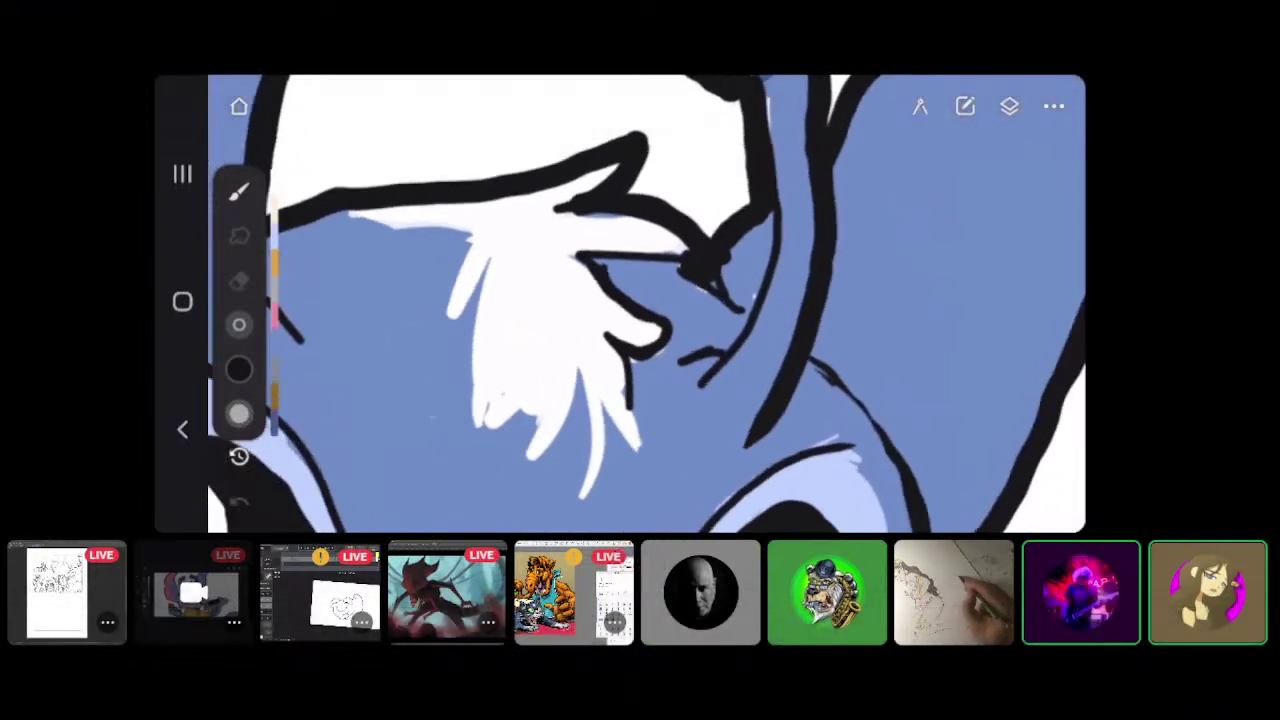
# Tidy the edge of Stitch's larger eye with the light blue brush
pyautogui.moveTo(88, 327)
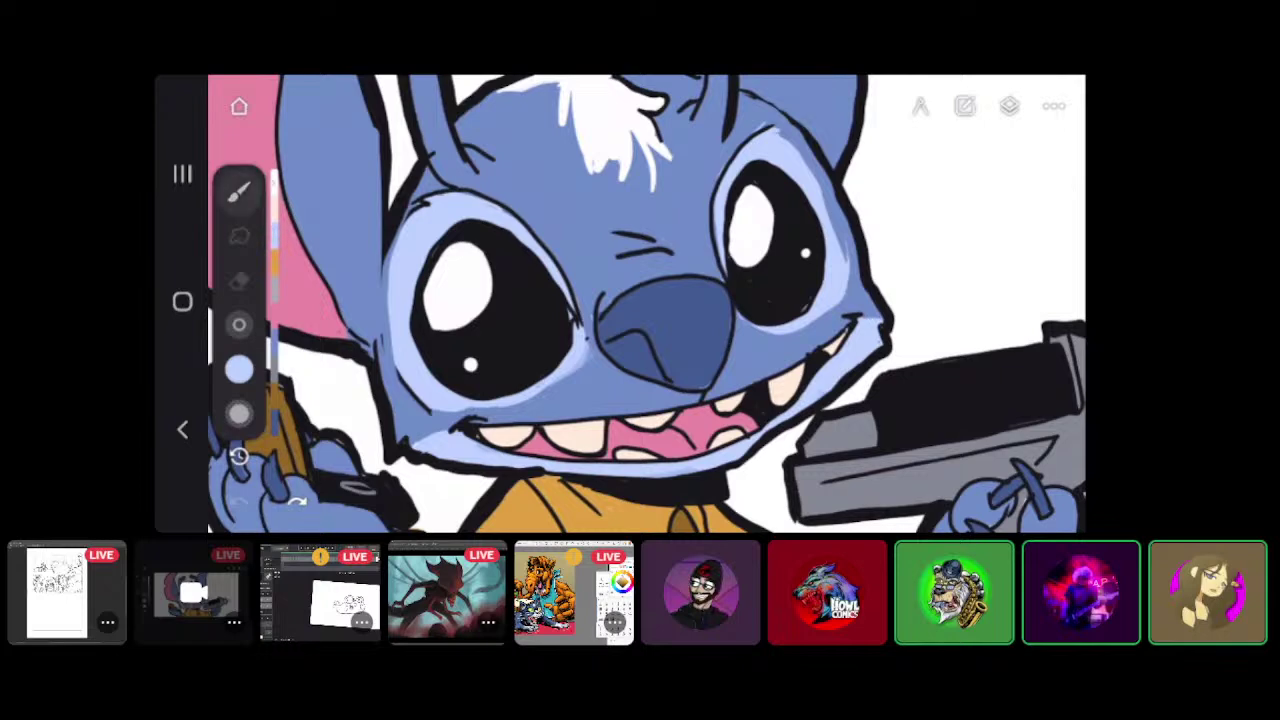
pyautogui.scroll(2, 646, 304)
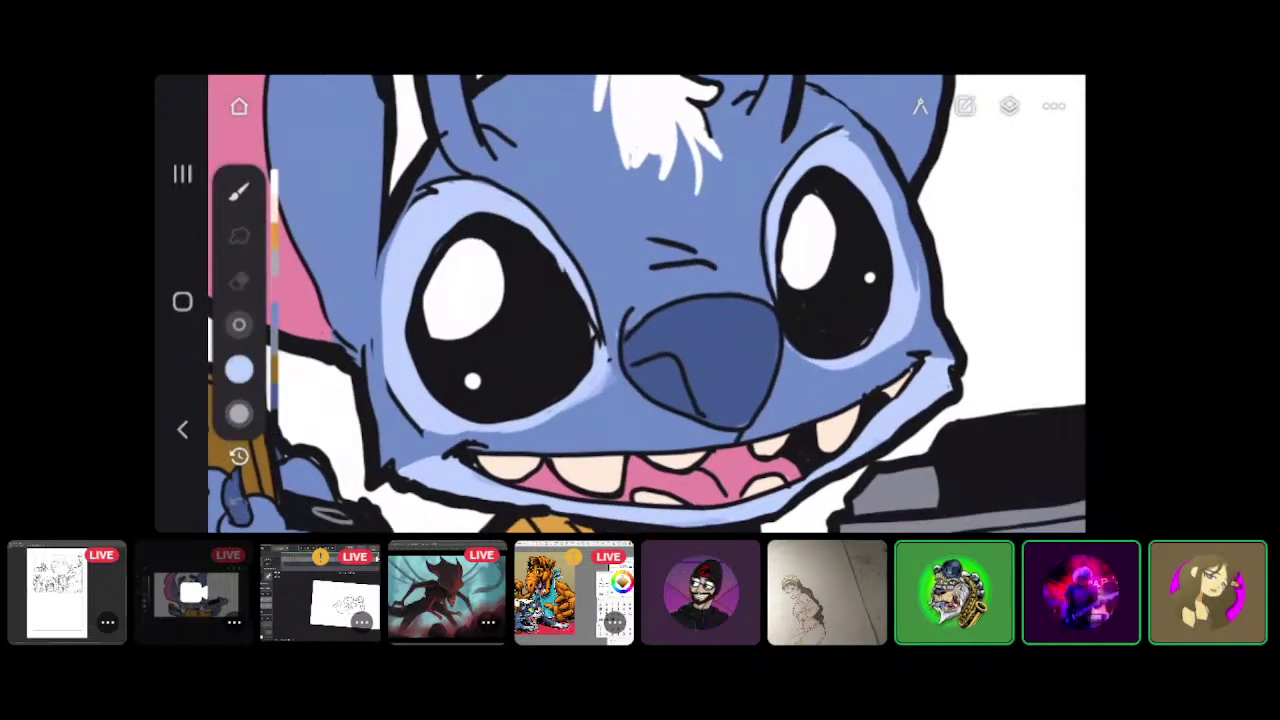
pyautogui.hotkey('ctrl', 'z')
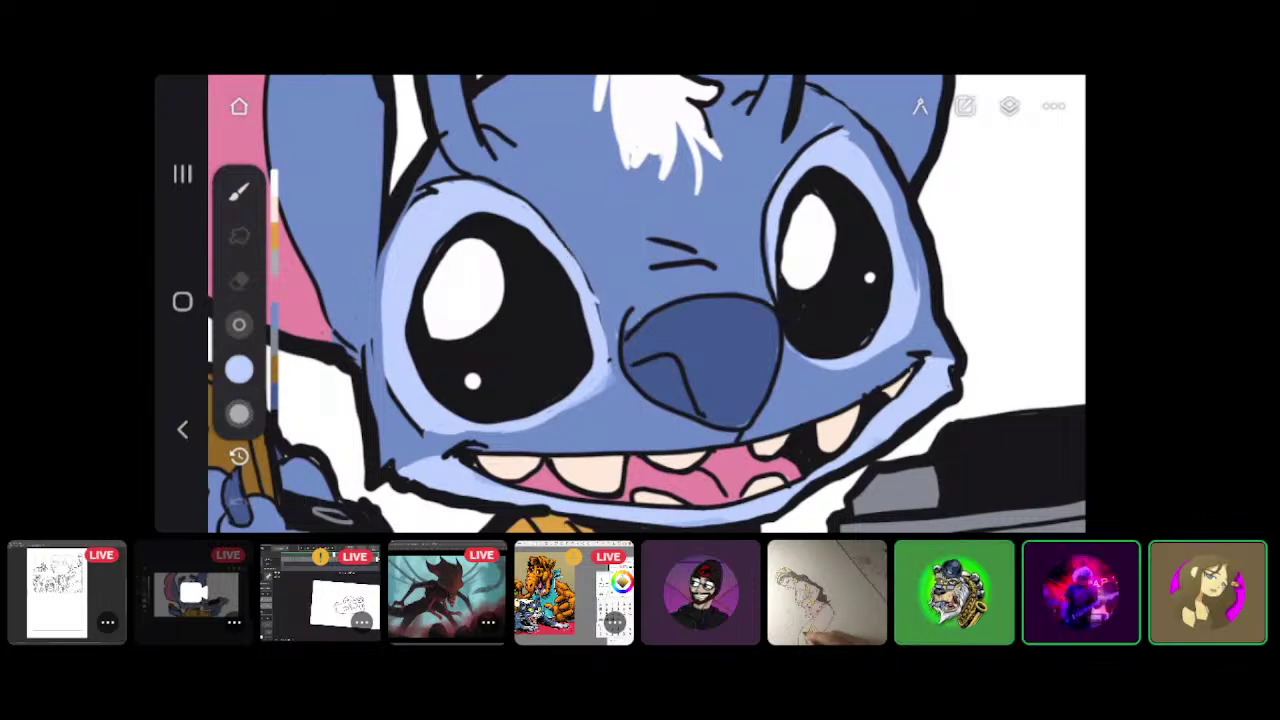
pyautogui.scroll(-5, 646, 304)
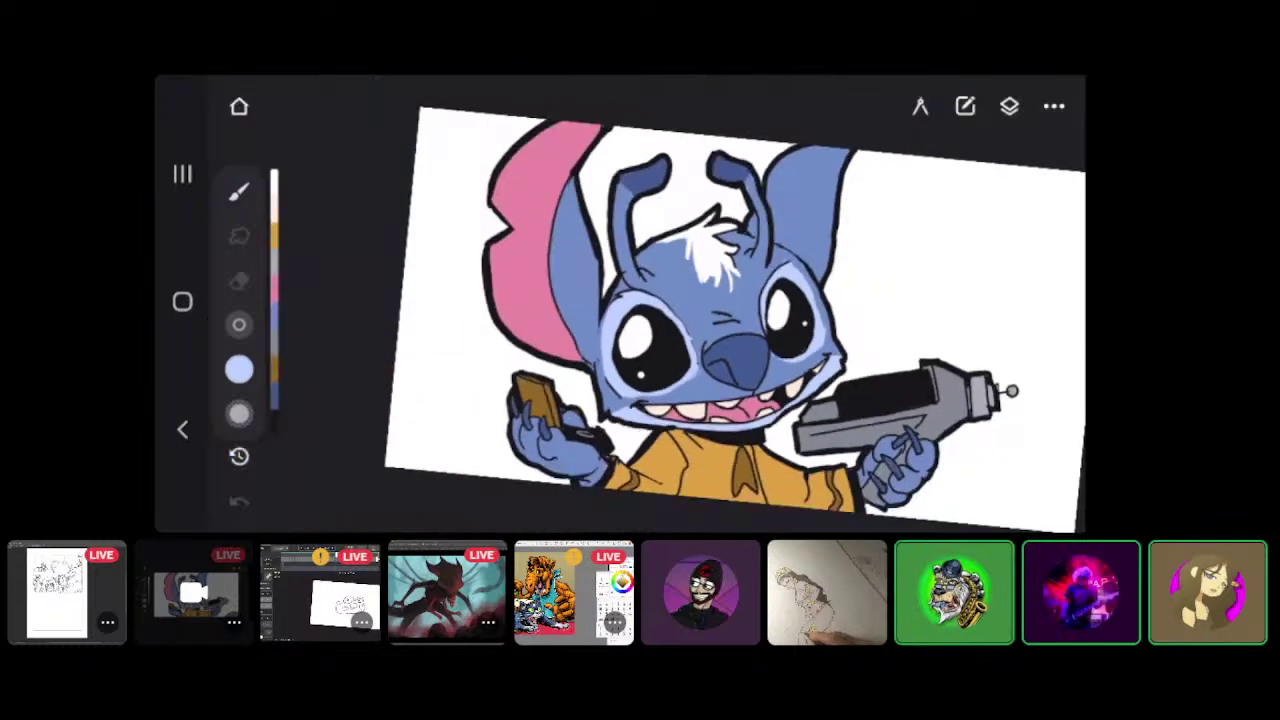
# Try to refine the upper black outline of Stitch's larger eye, and undo the strokes
pyautogui.scroll(5, 646, 304)
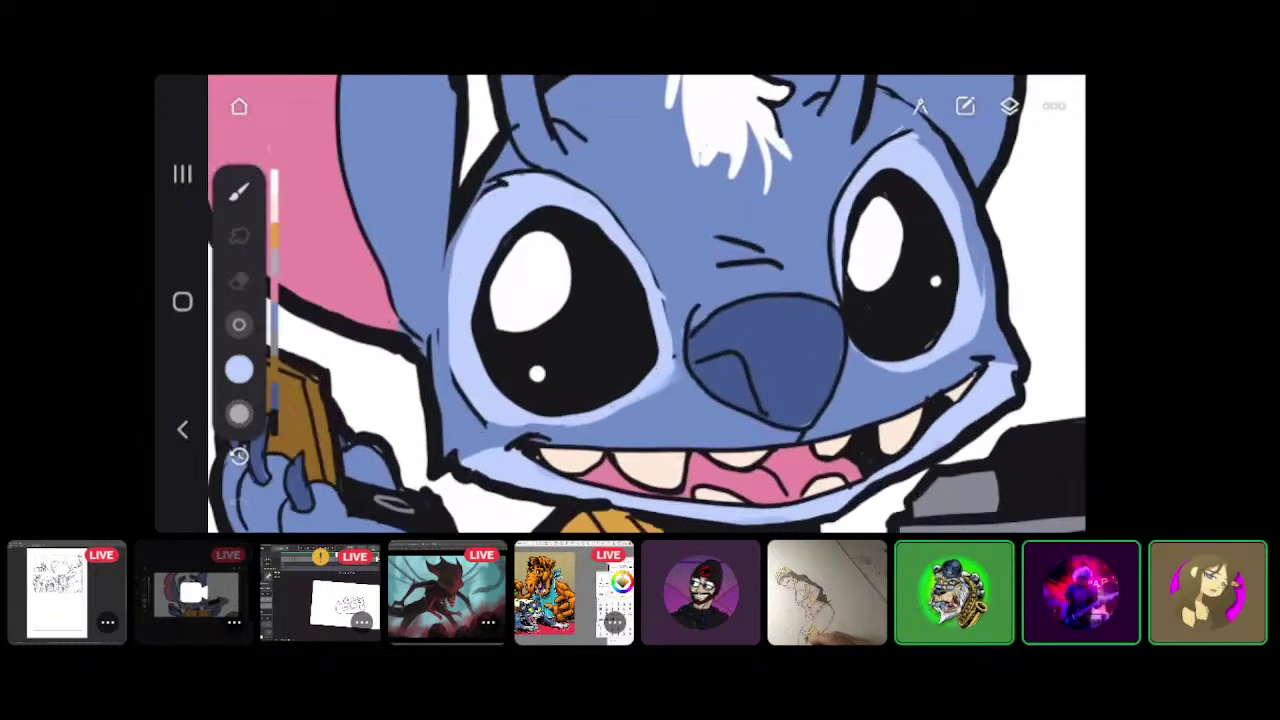
pyautogui.moveTo(514, 214); pyautogui.dragTo(597, 321)
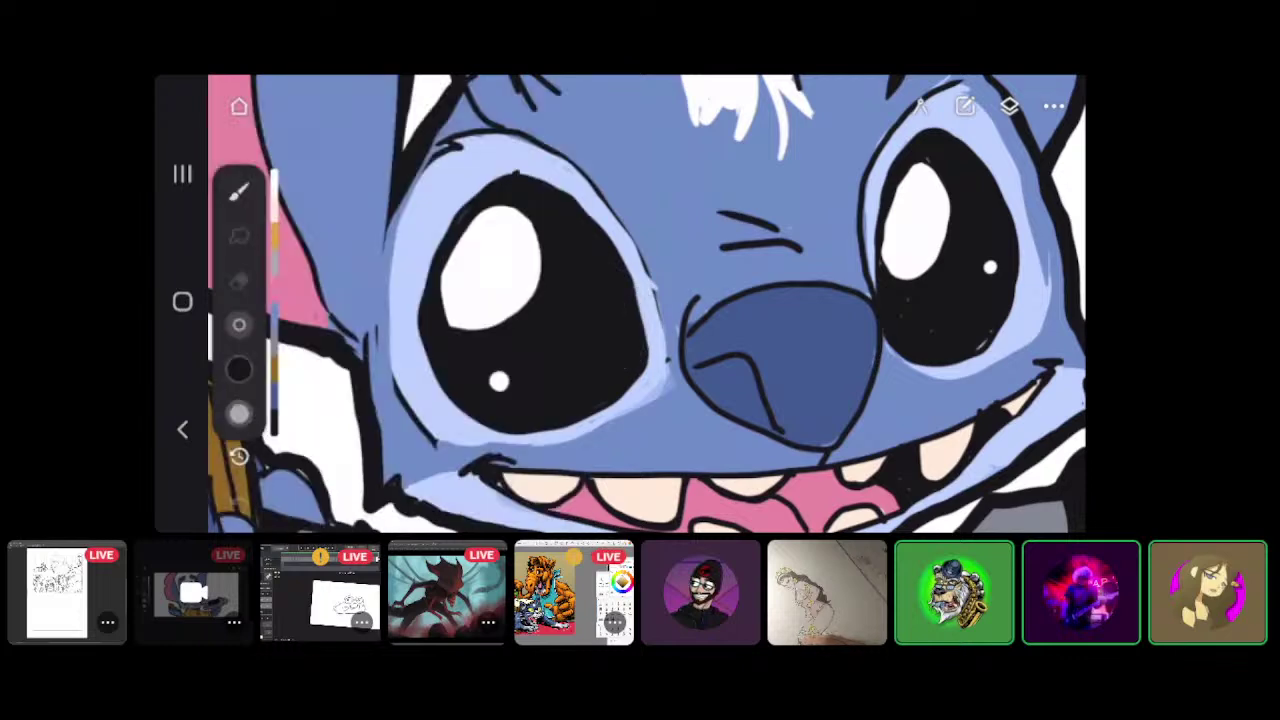
pyautogui.moveTo(518, 172); pyautogui.dragTo(576, 190)
pyautogui.hotkey('ctrl', 'z')
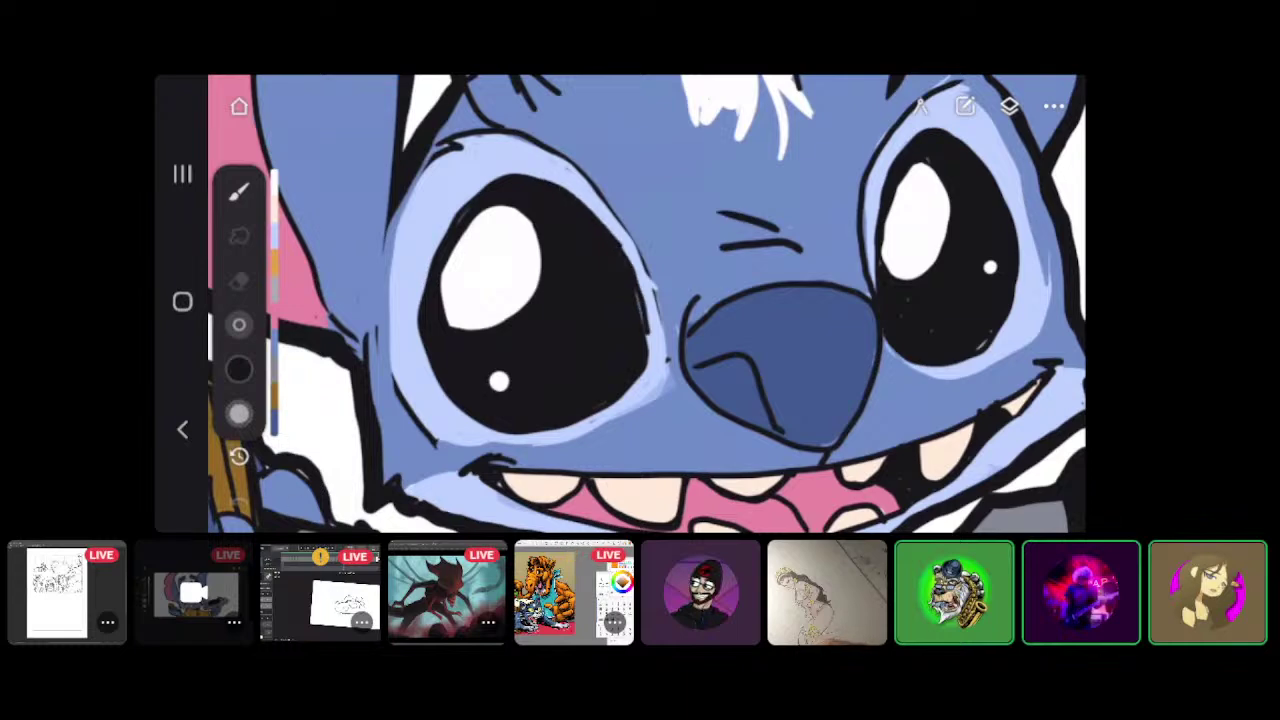
pyautogui.hotkey('ctrl', 'z')
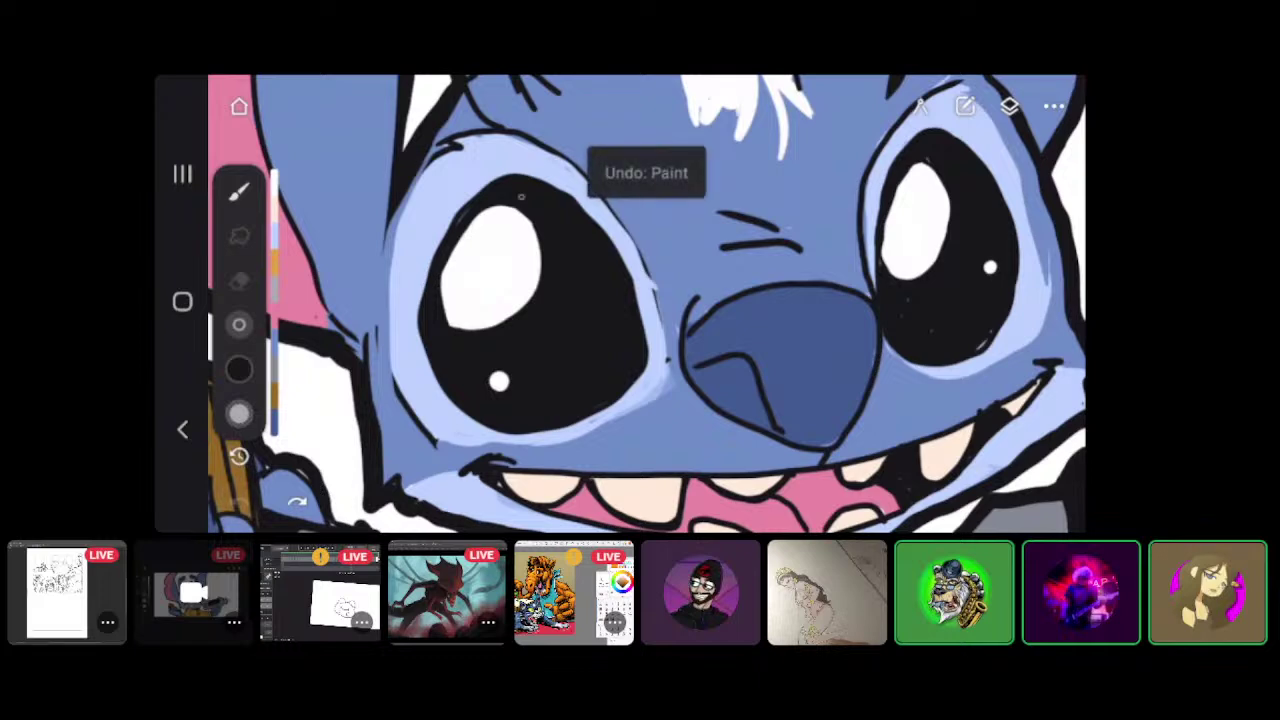
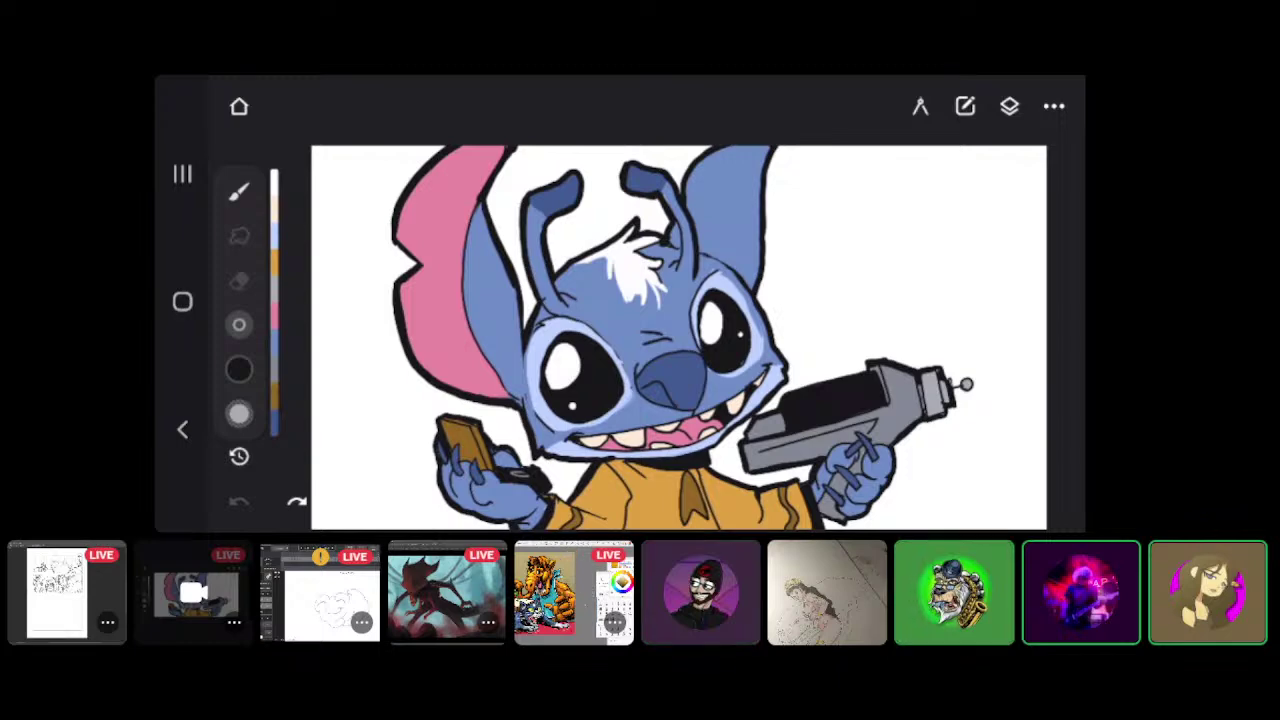
# Sample the white of Stitch's hair tuft as the brush colour
pyautogui.scroll(5, 705, 230)
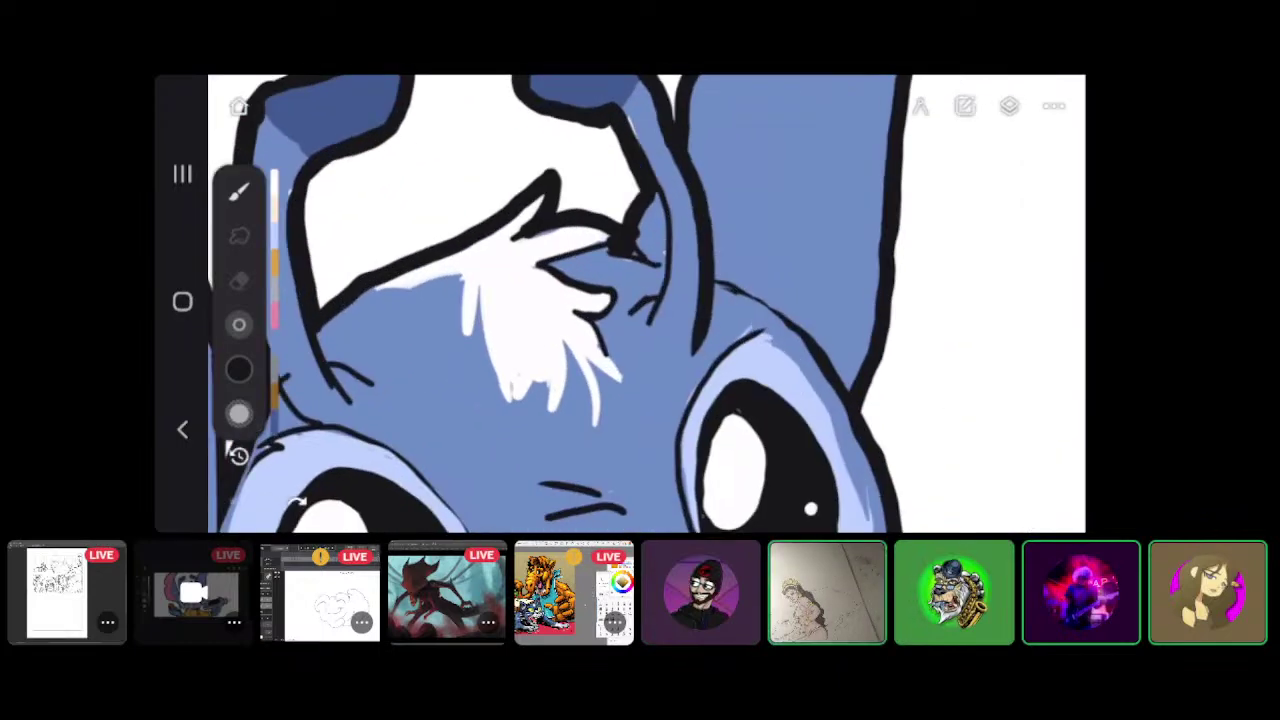
pyautogui.click(514, 251)
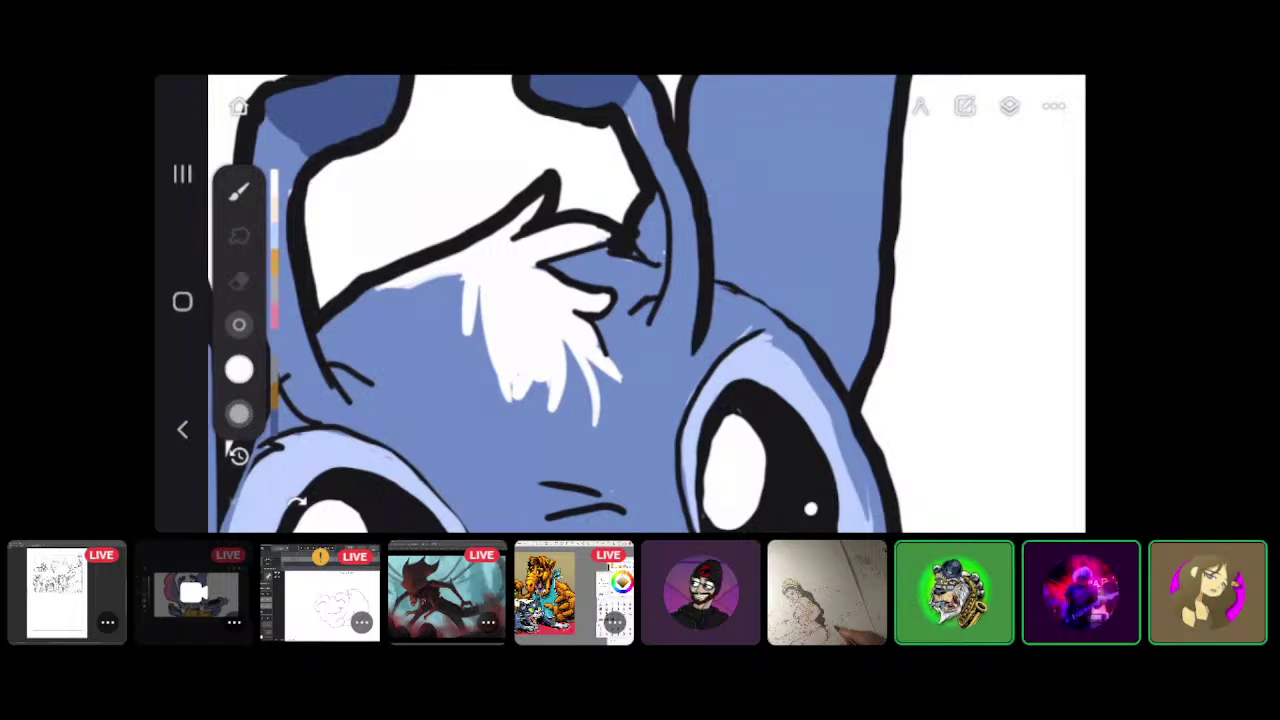
pyautogui.scroll(-2, 645, 300)
pyautogui.scroll(-5, 640, 300)
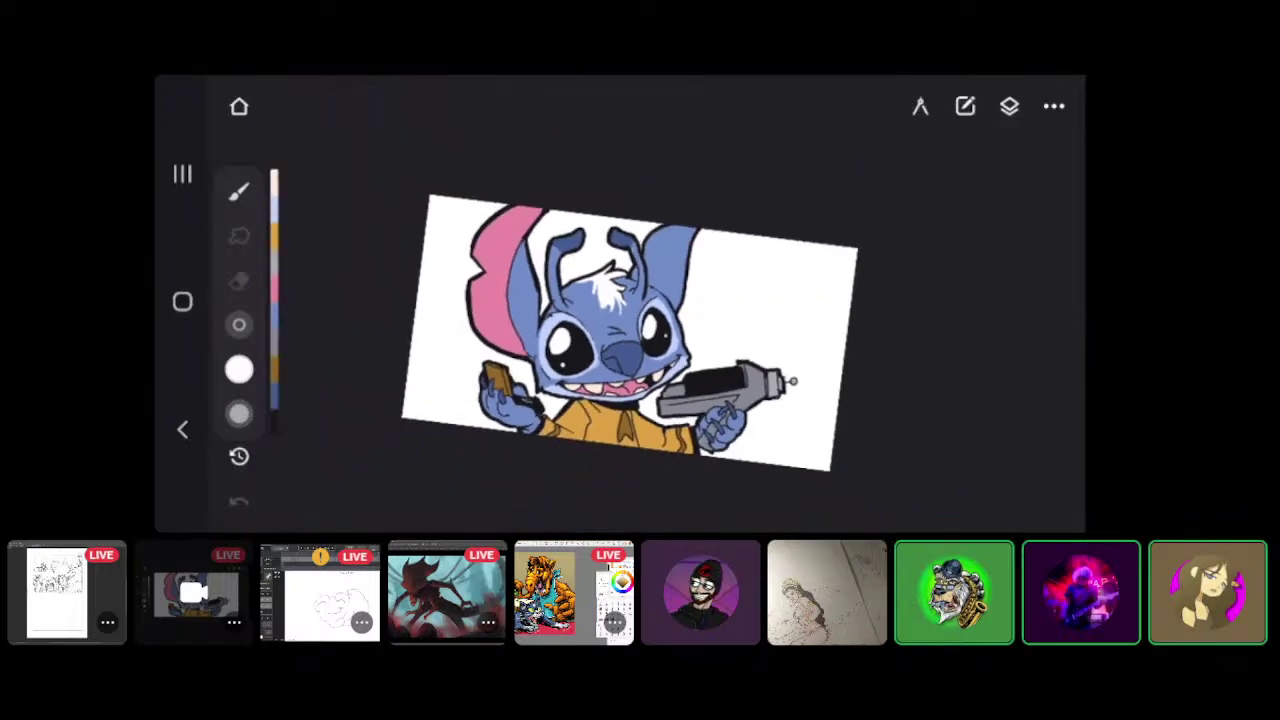
# Sample black from the outline of Stitch's hair tuft as the brush colour and return to the brush
pyautogui.scroll(8, 620, 260)
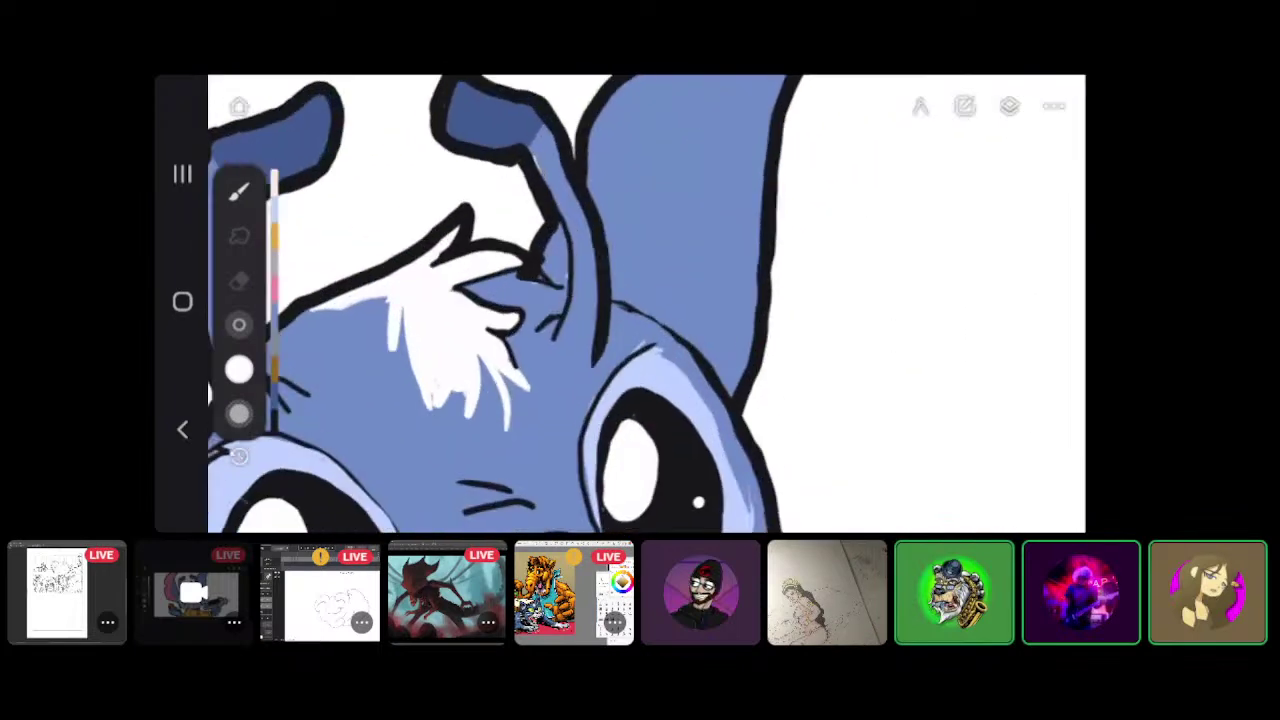
pyautogui.click(239, 370)
pyautogui.click(493, 113)
pyautogui.click(414, 214)
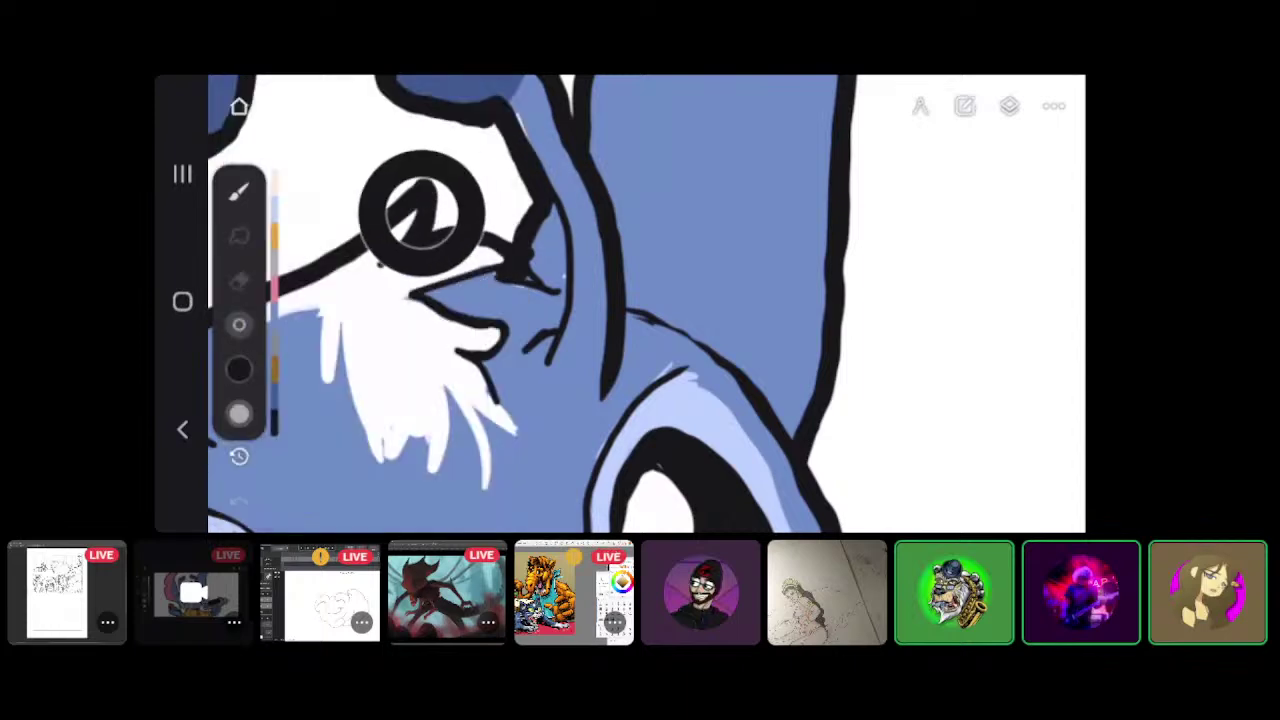
pyautogui.click(239, 190)
pyautogui.click(239, 190)
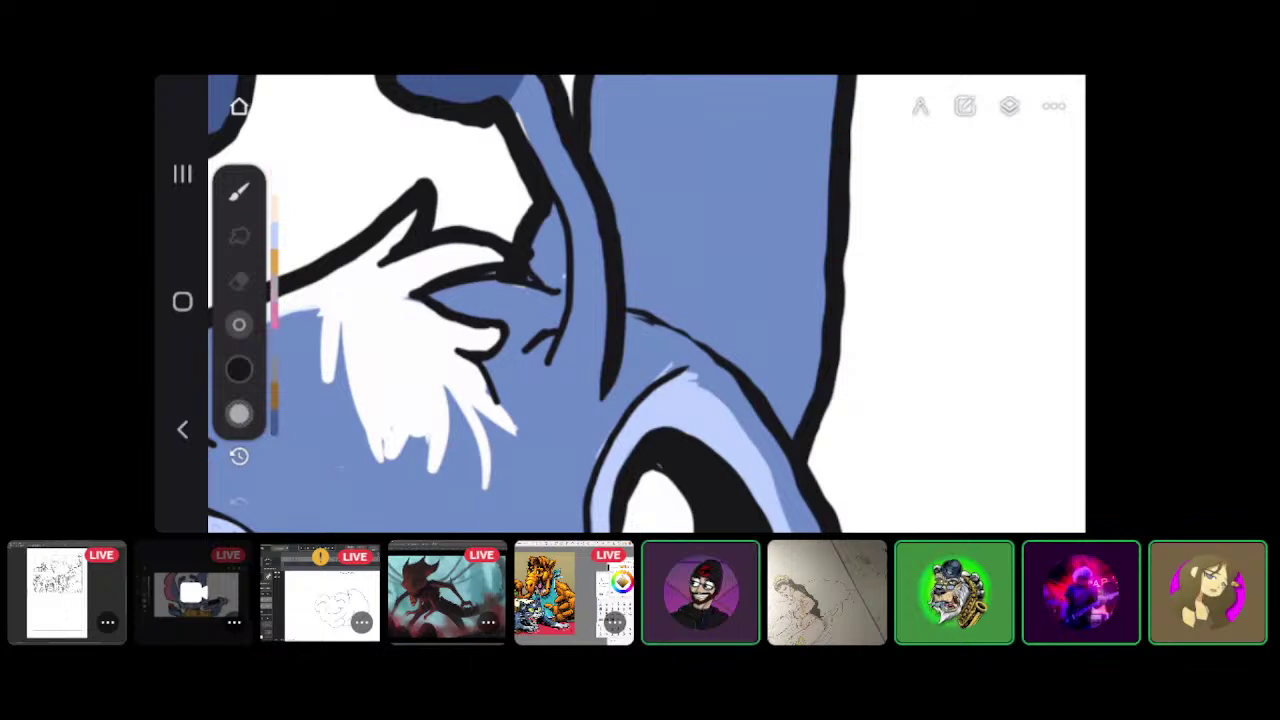
pyautogui.scroll(-6, 640, 300)
pyautogui.scroll(-5, 640, 320)
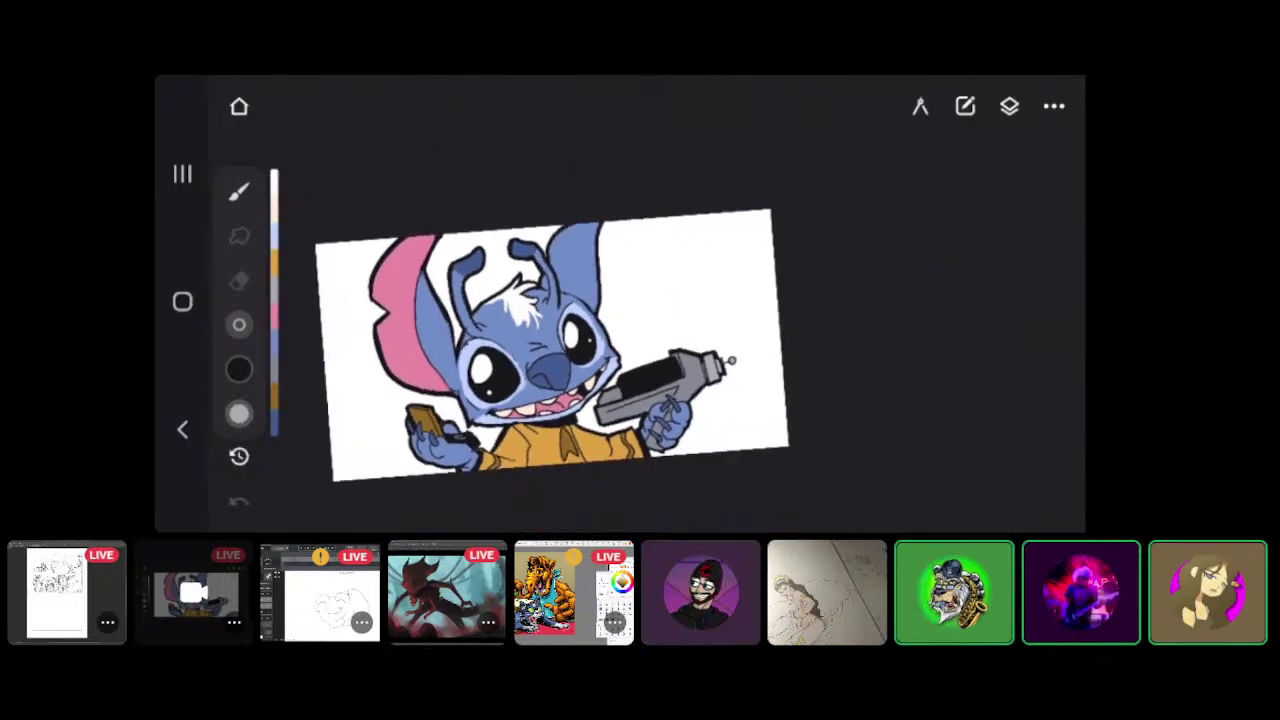
# Undo the last stroke around the communicator hand and sample the claws' dark blue as the brush colour
pyautogui.scroll(3, 640, 320)
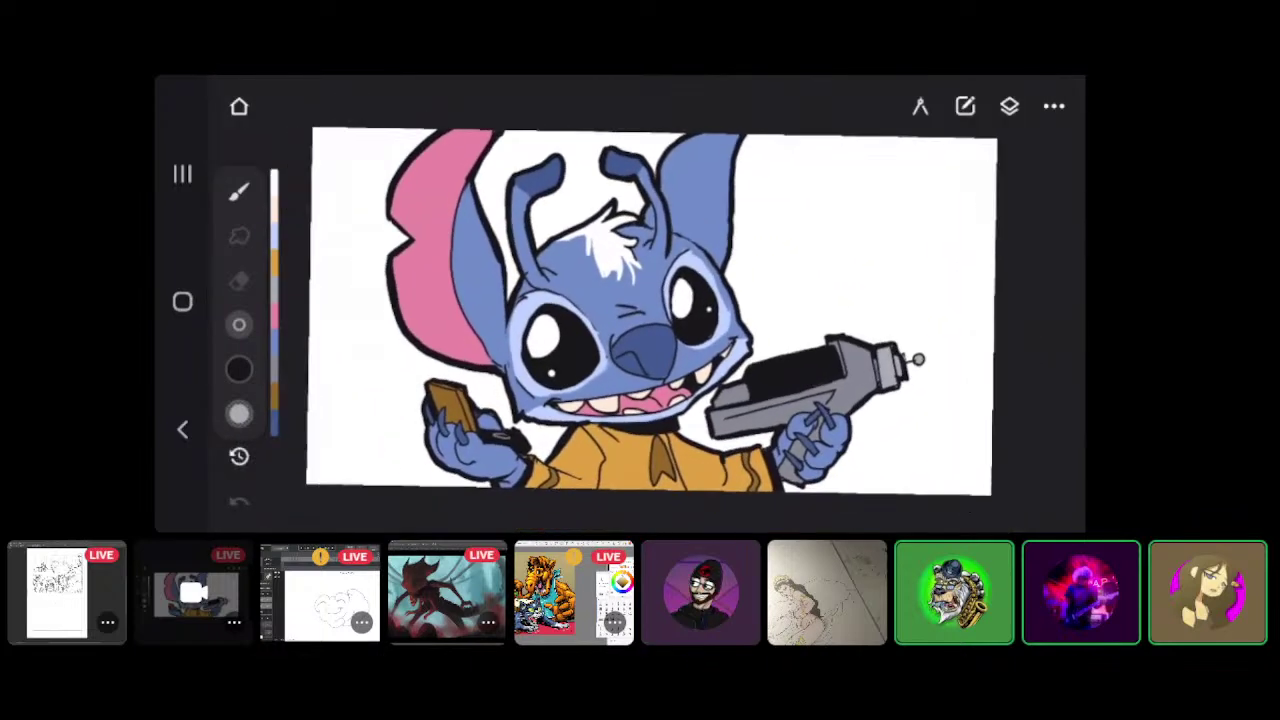
pyautogui.scroll(3, 660, 310)
pyautogui.scroll(6, 450, 460)
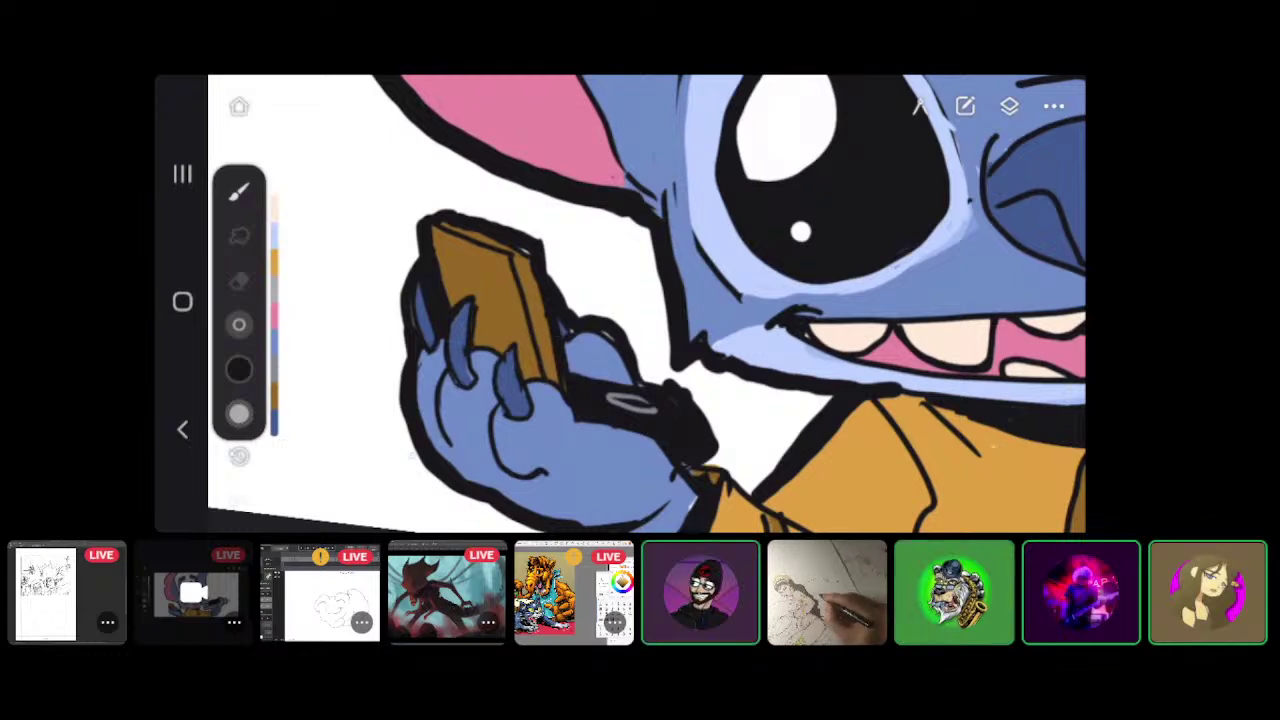
pyautogui.hotkey('ctrl', 'z')
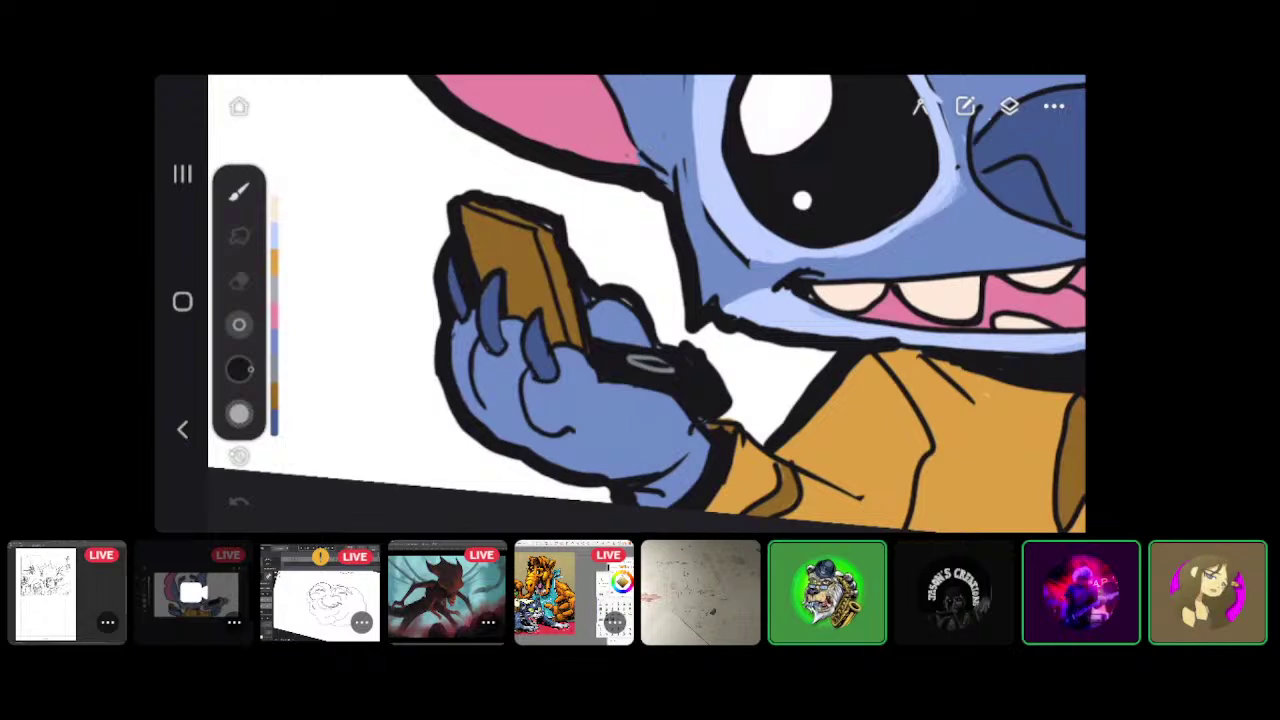
pyautogui.click(239, 369)
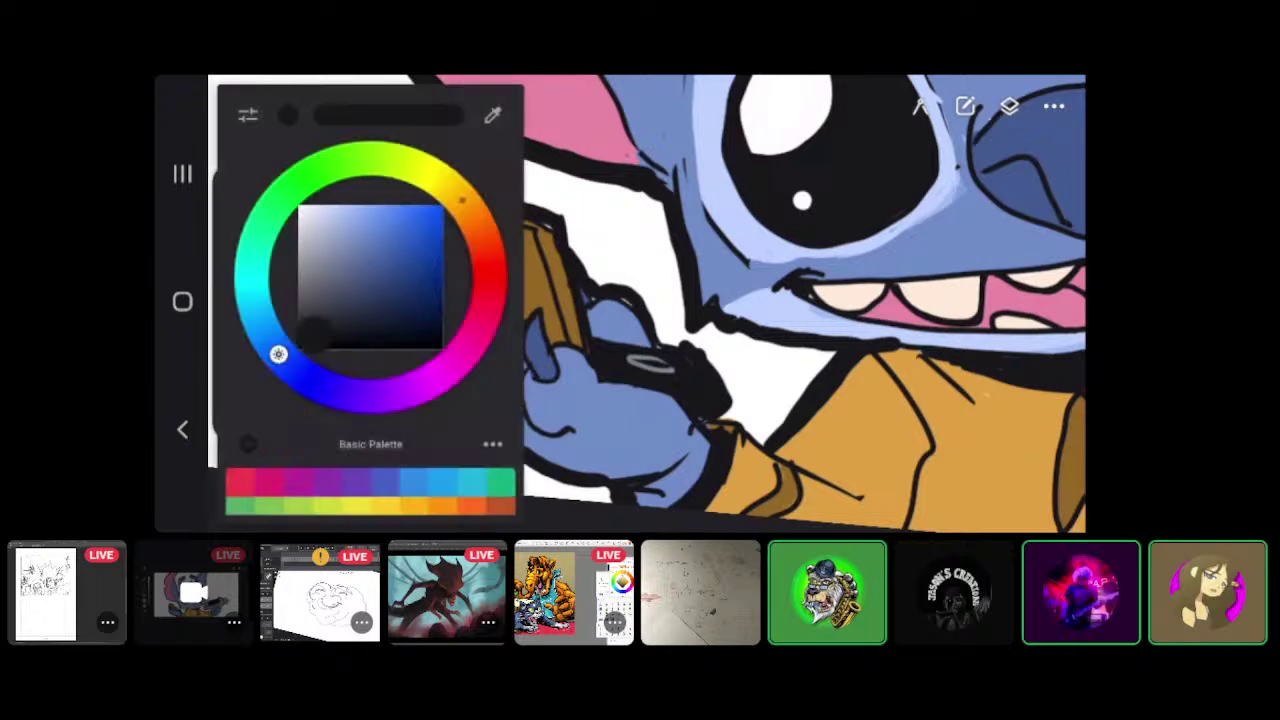
pyautogui.moveTo(531, 357); pyautogui.dragTo(526, 354)
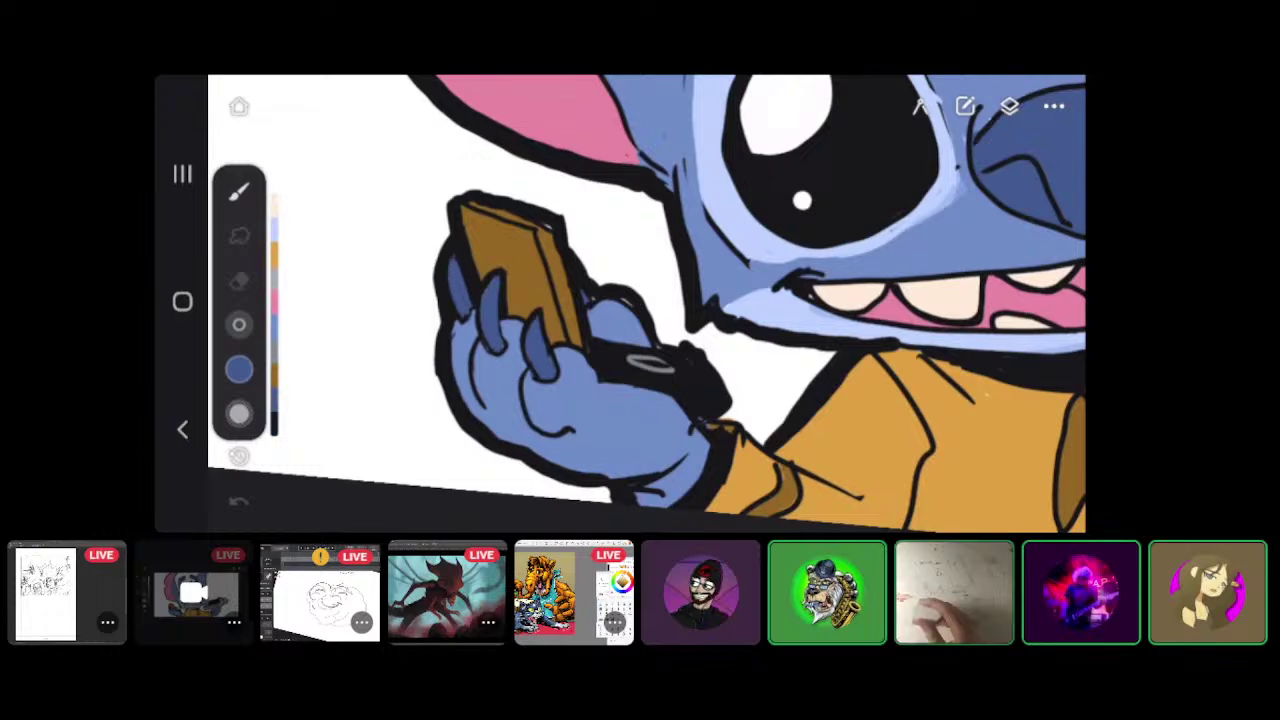
pyautogui.scroll(-5, 646, 300)
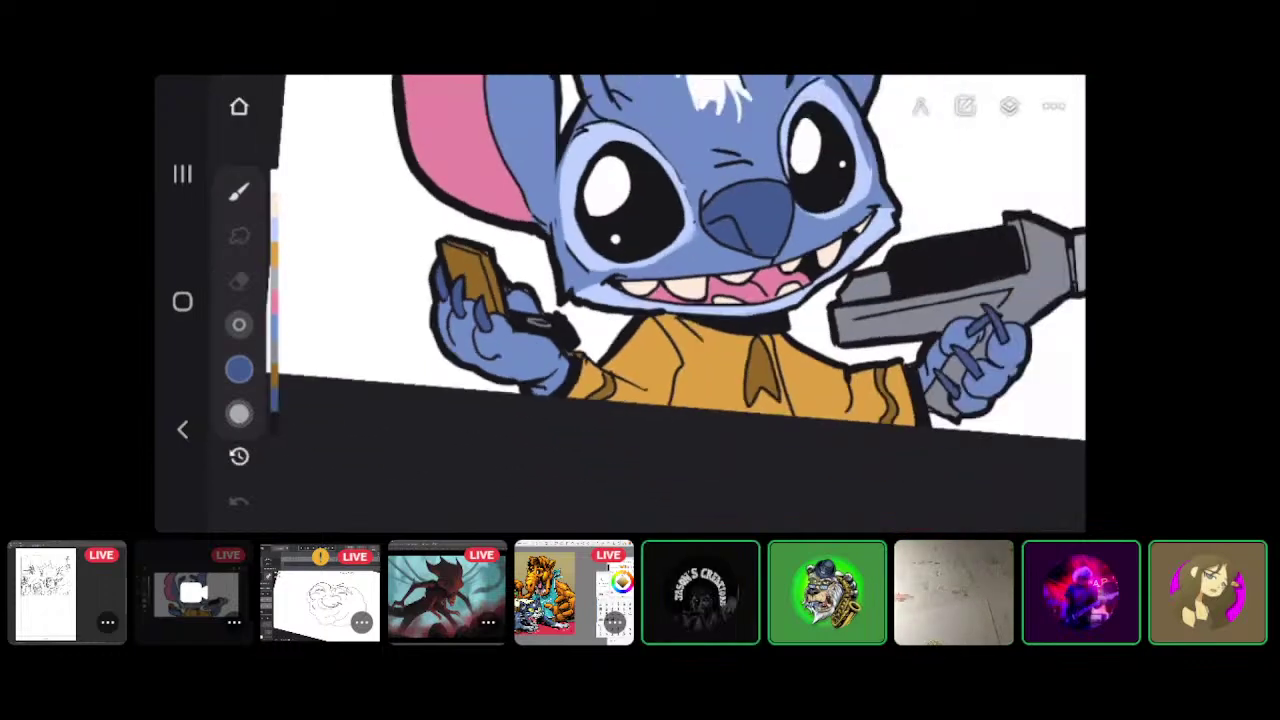
# Sample black from the outline at Stitch's wrist beside the communicator and return to the brush
pyautogui.scroll(10, 430, 320)
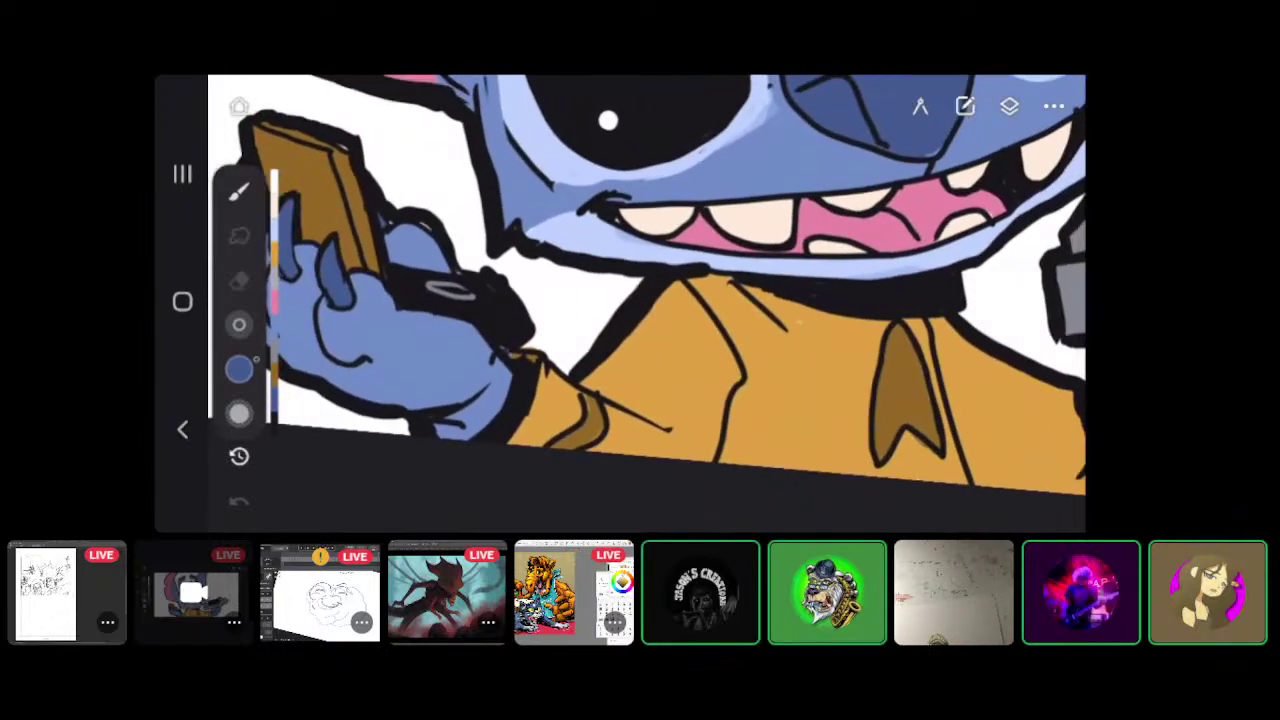
pyautogui.click(239, 369)
pyautogui.click(494, 114)
pyautogui.click(491, 329)
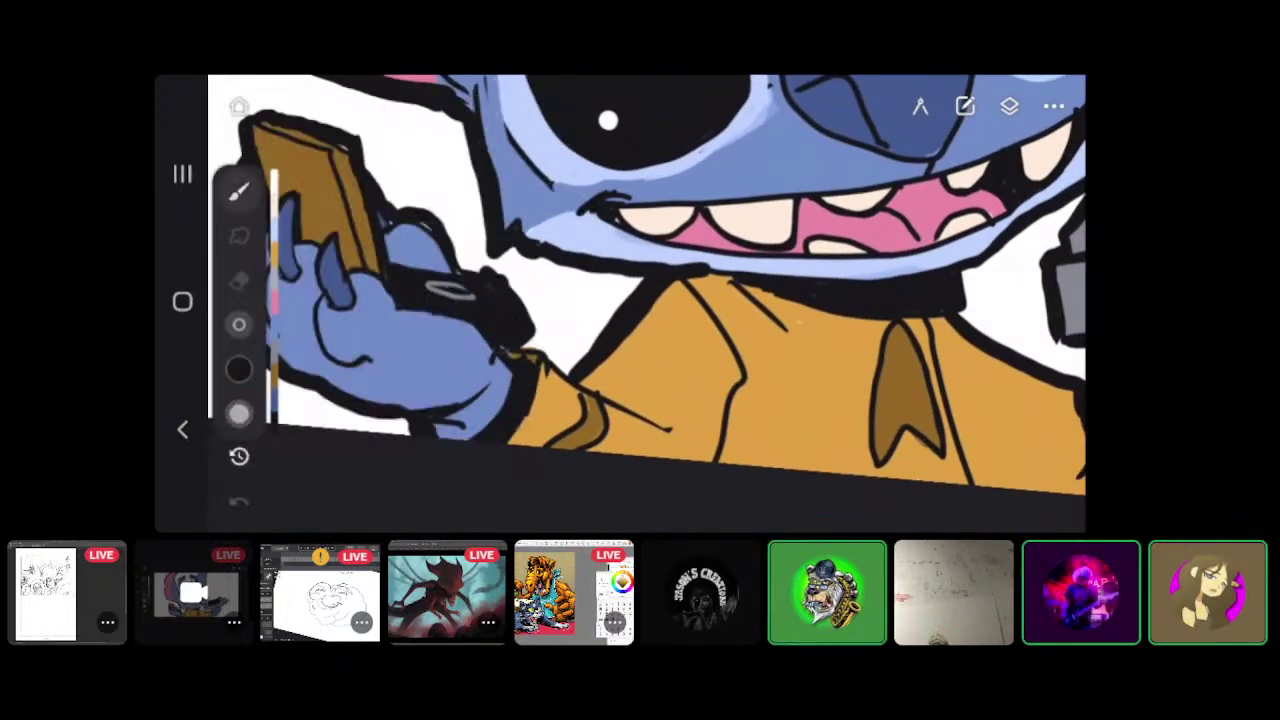
pyautogui.click(239, 190)
pyautogui.click(239, 190)
pyautogui.moveTo(600, 300); pyautogui.dragTo(652, 332)
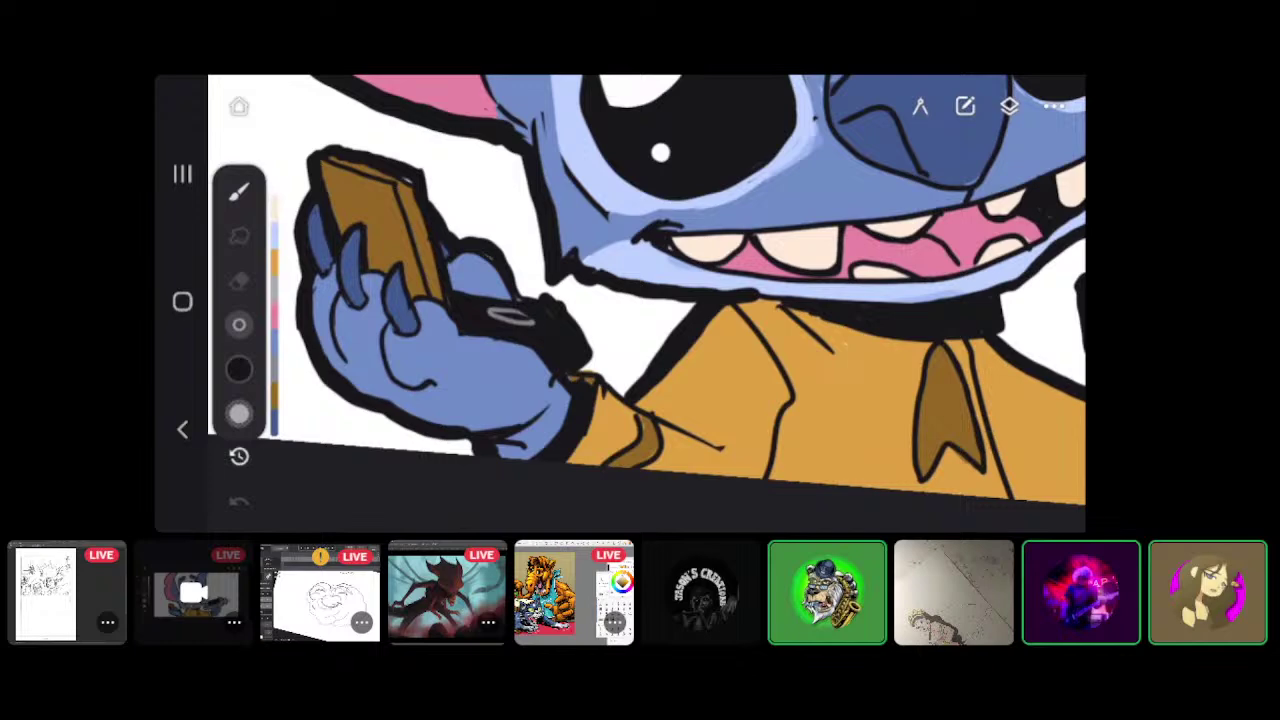
pyautogui.scroll(-5, 646, 300)
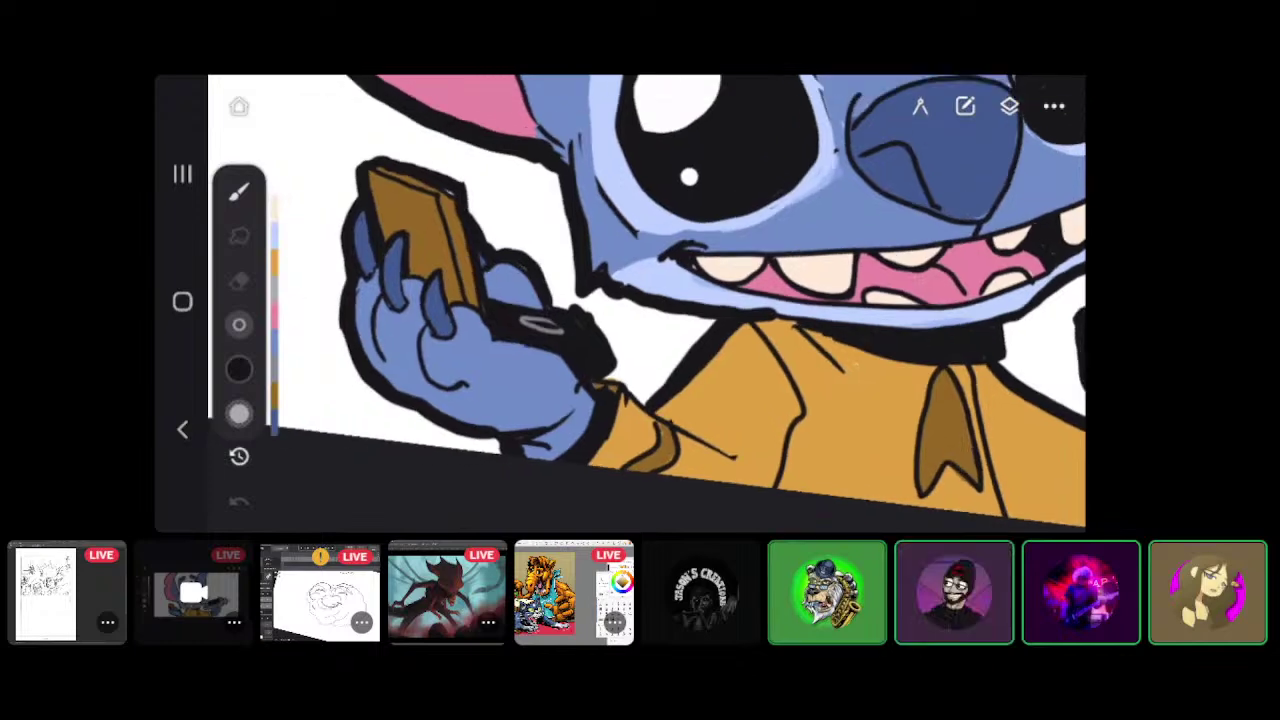
pyautogui.scroll(-3, 646, 240)
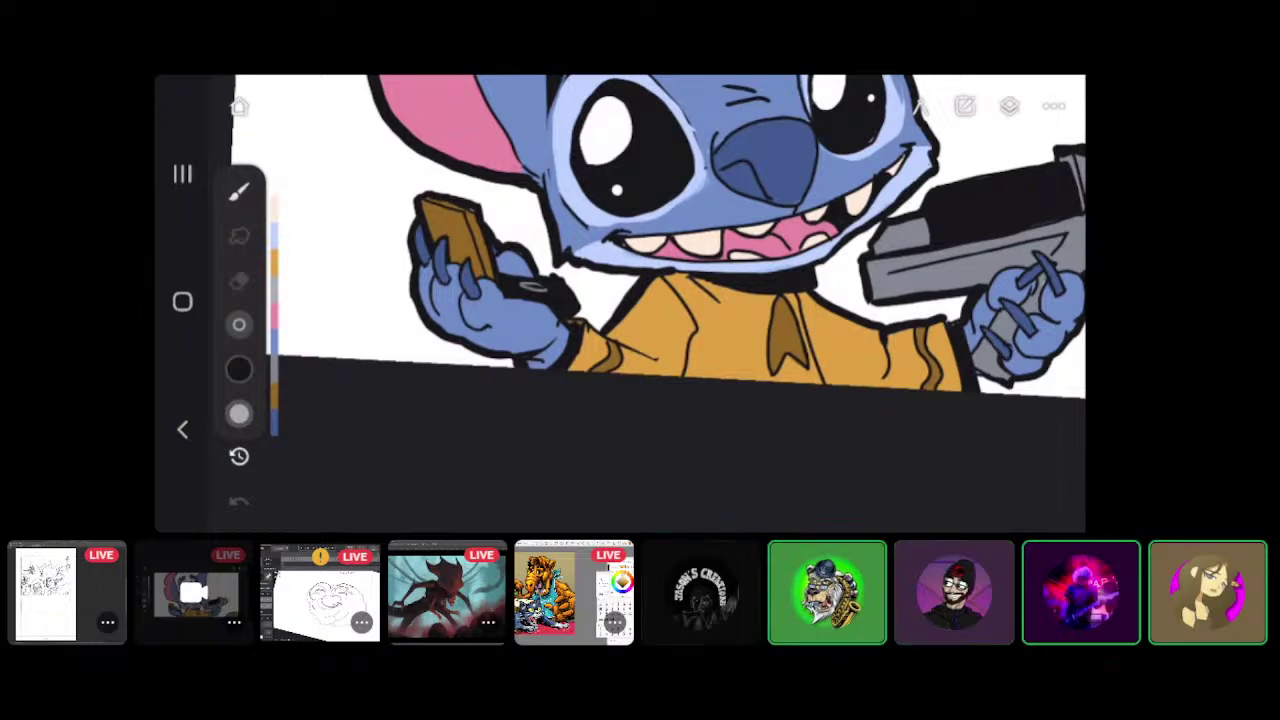
pyautogui.scroll(-5, 658, 250)
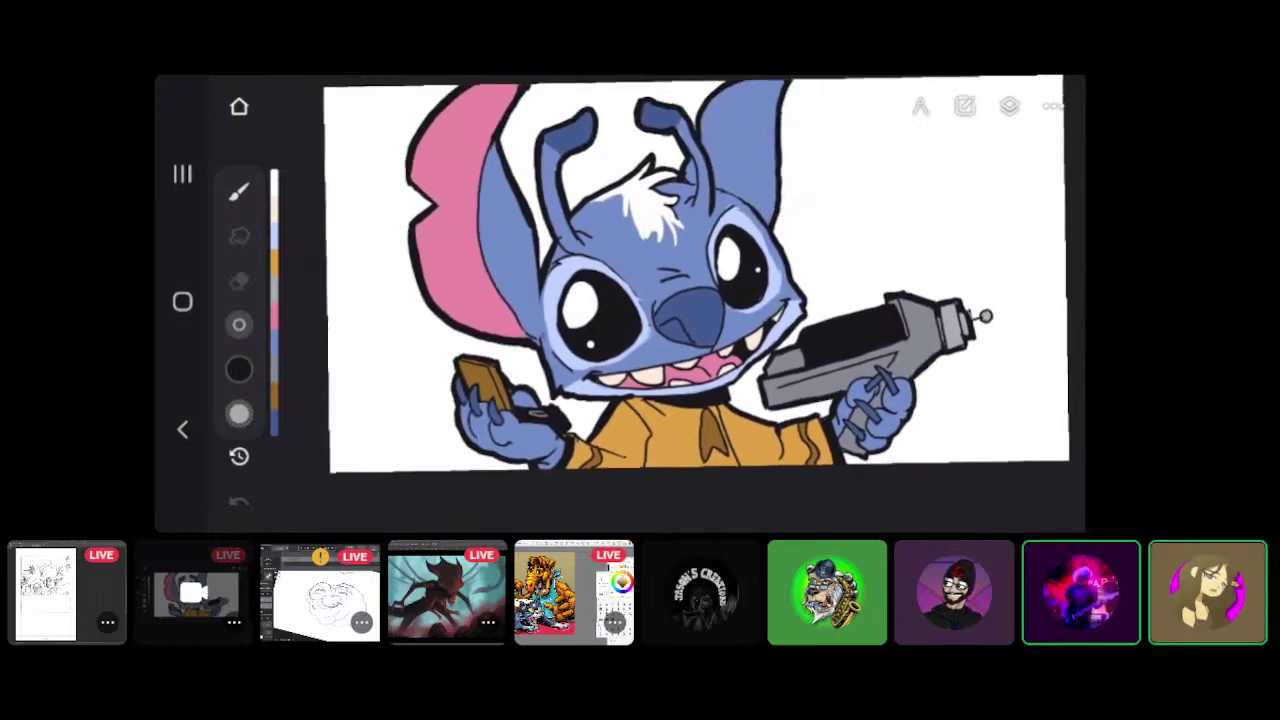
# Check Layer 5 and Layer 2 by toggling their visibility, and make Layer 4 the active layer
pyautogui.scroll(5, 646, 300)
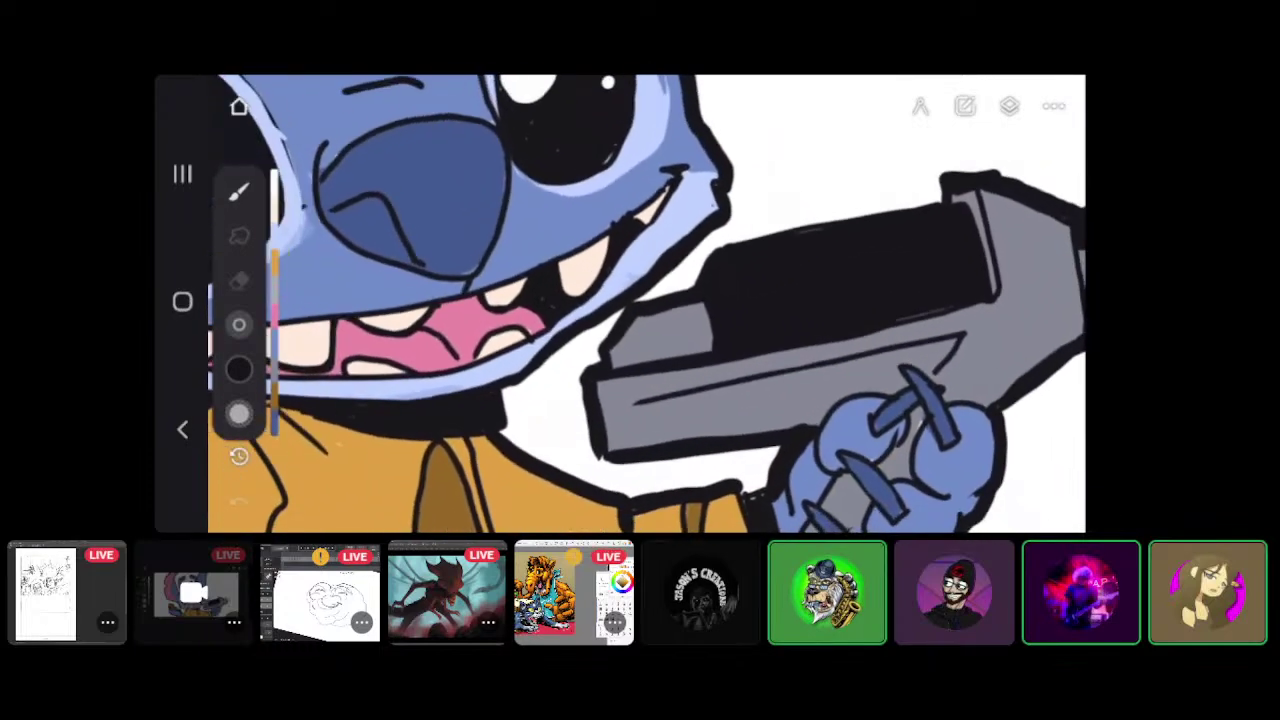
pyautogui.scroll(-1, 646, 304)
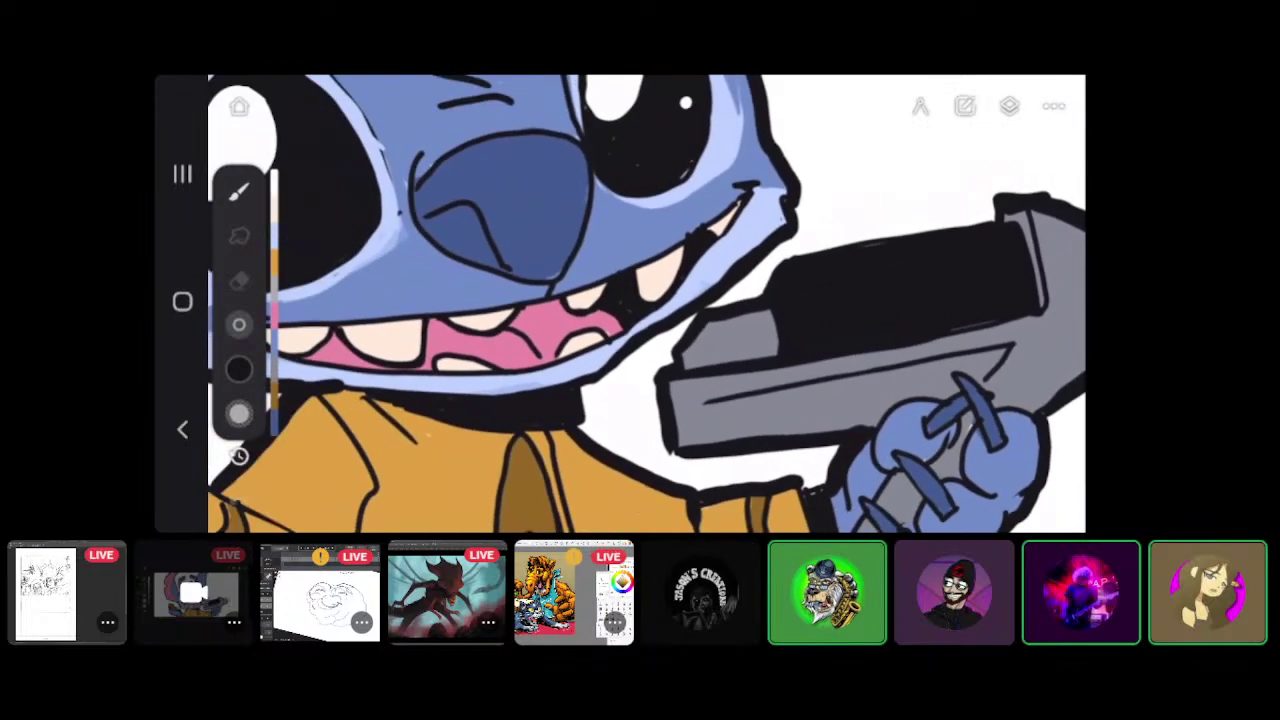
pyautogui.scroll(-3, 646, 304)
pyautogui.scroll(3, 646, 304)
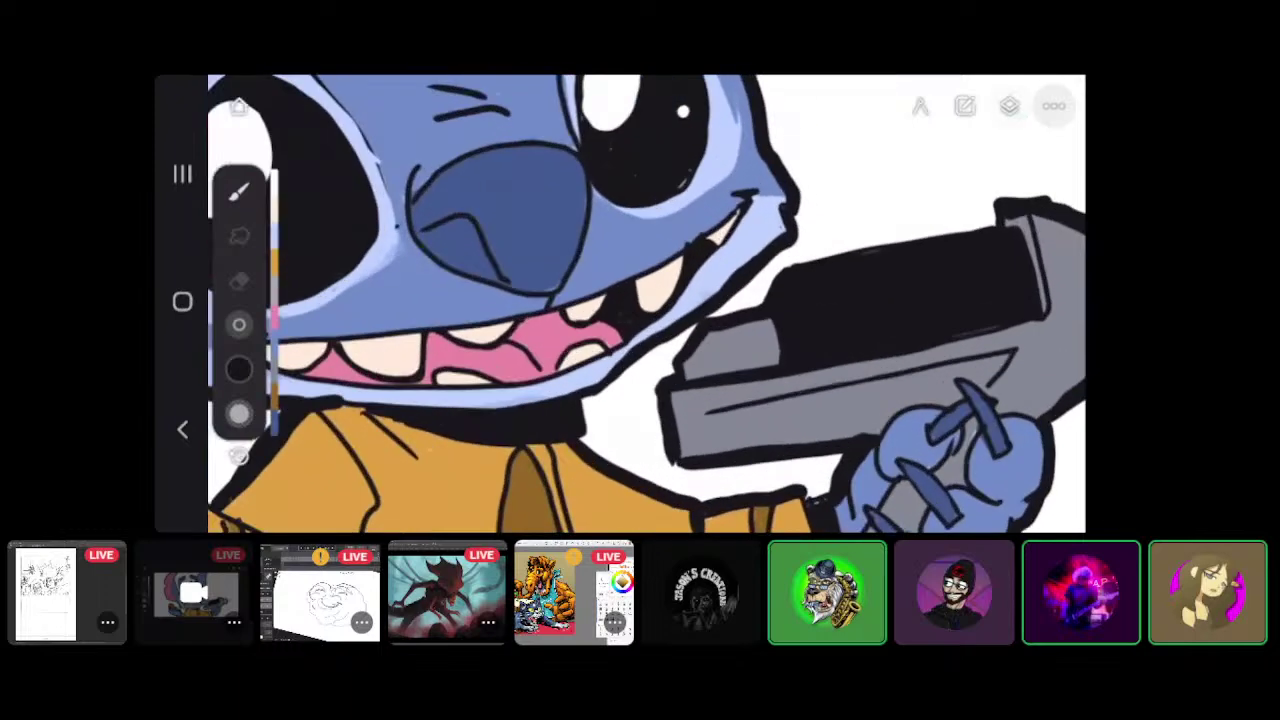
pyautogui.click(1009, 106)
pyautogui.click(1061, 214)
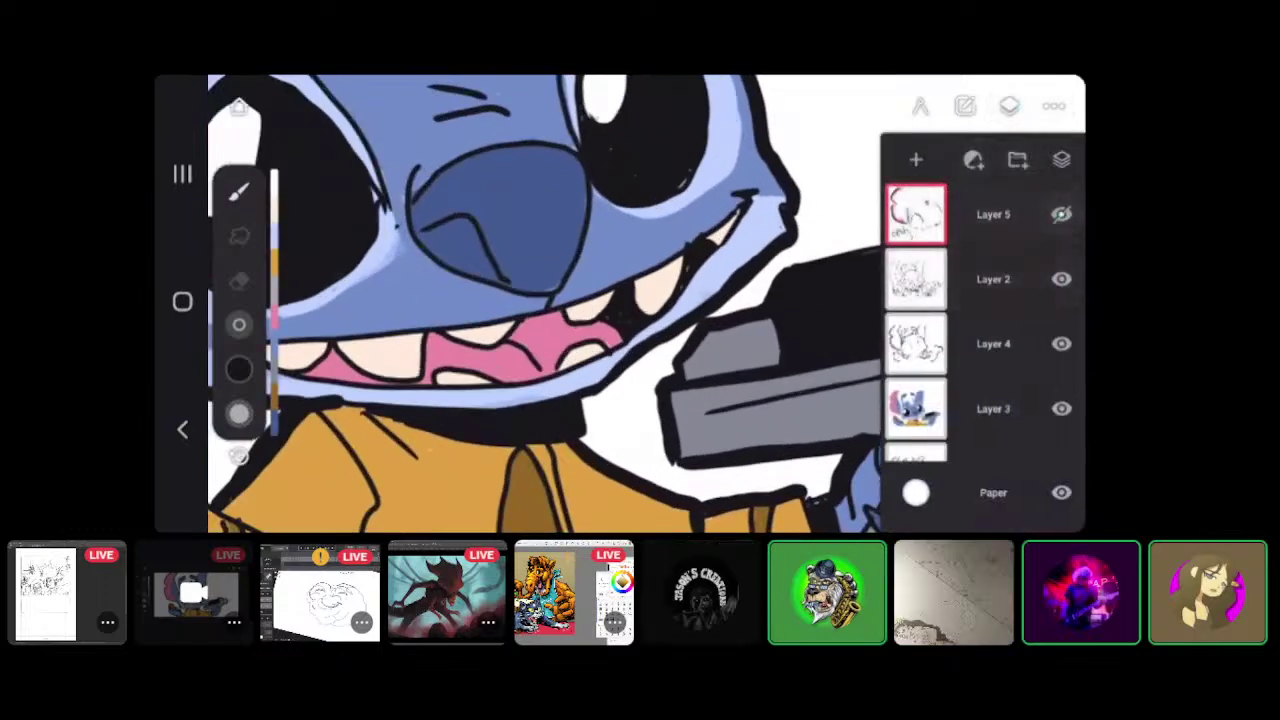
pyautogui.click(1061, 214)
pyautogui.click(1061, 279)
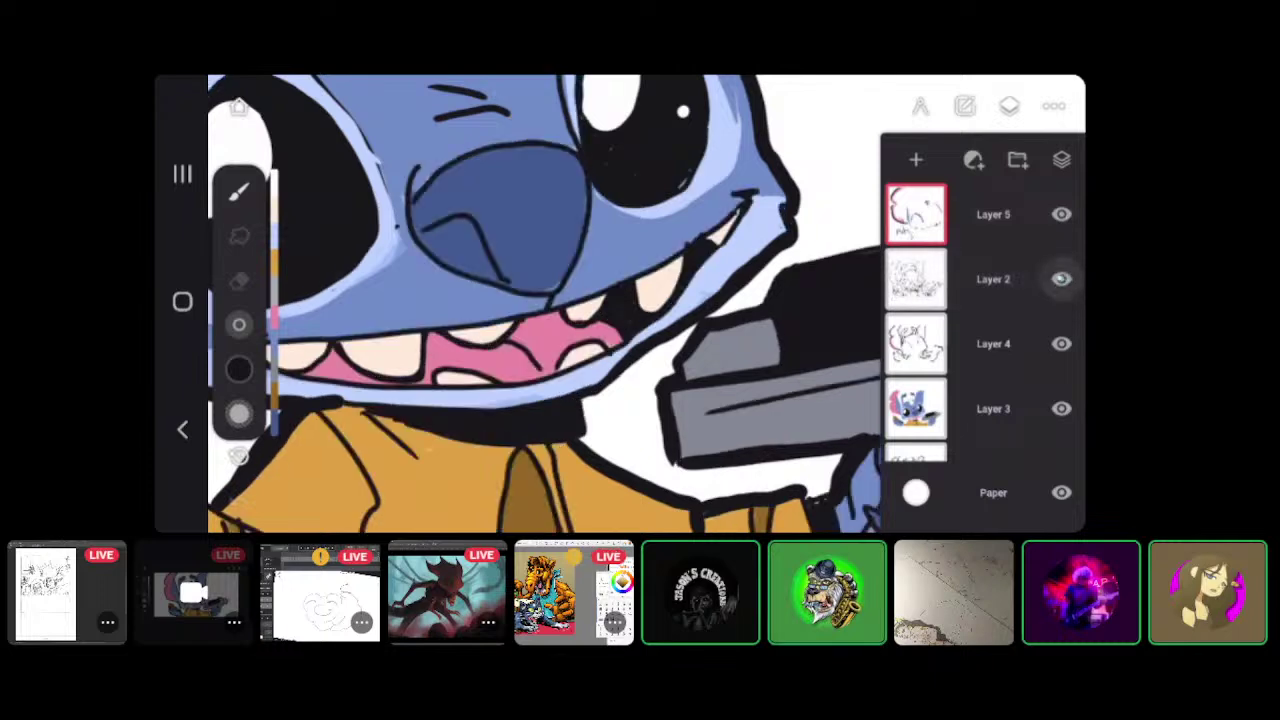
pyautogui.click(993, 343)
pyautogui.click(1009, 106)
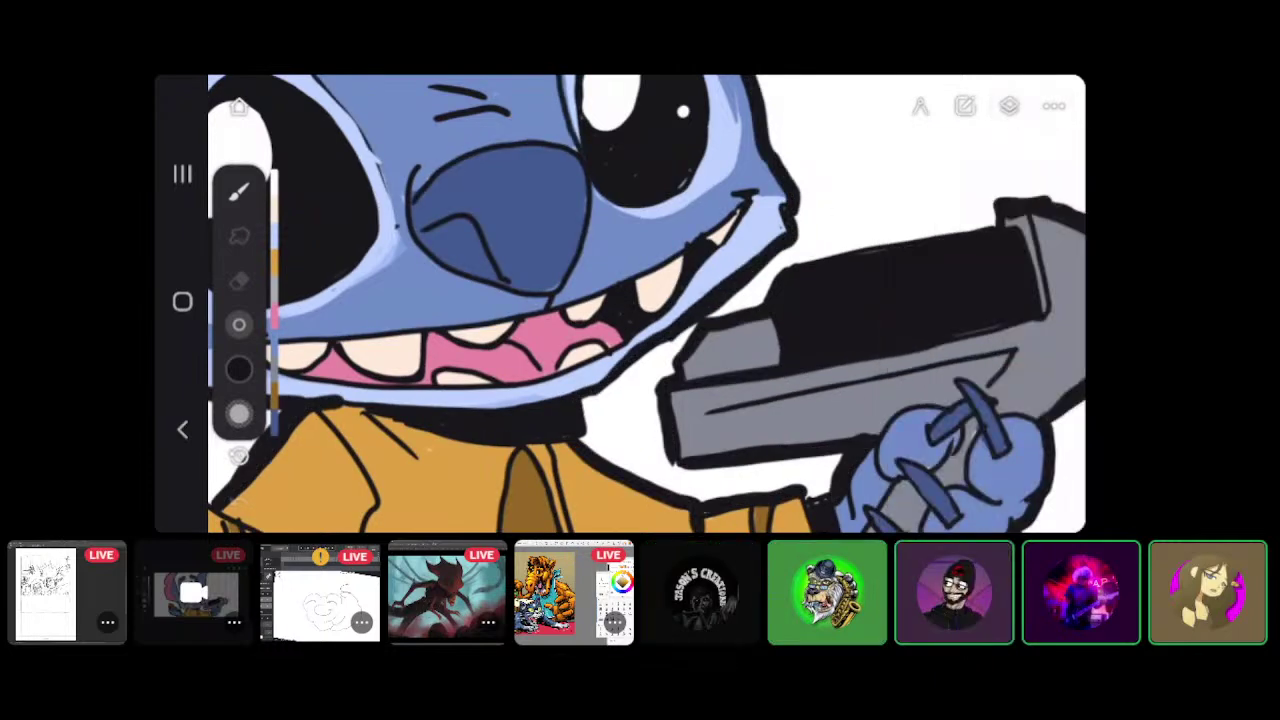
# Leave the Stitch drawing and view the frame-by-frame animation stream, followed by the red creature painting stream
pyautogui.scroll(-5, 640, 300)
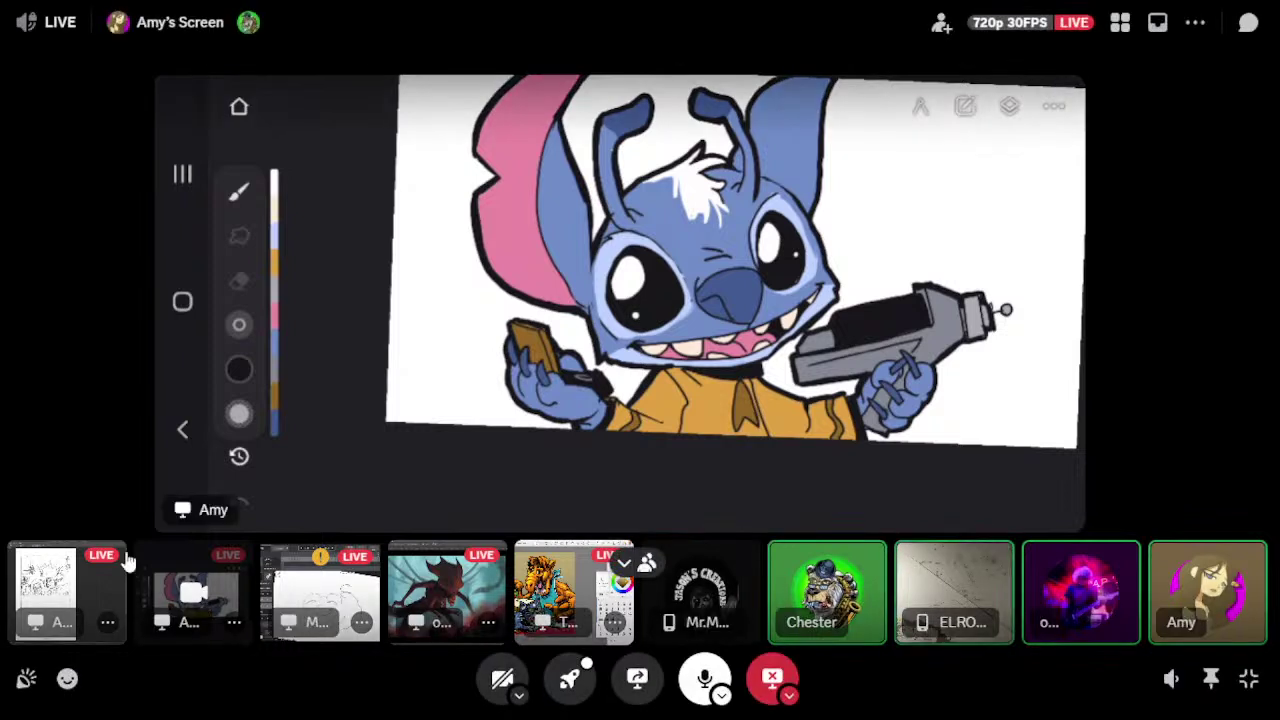
pyautogui.click(325, 597)
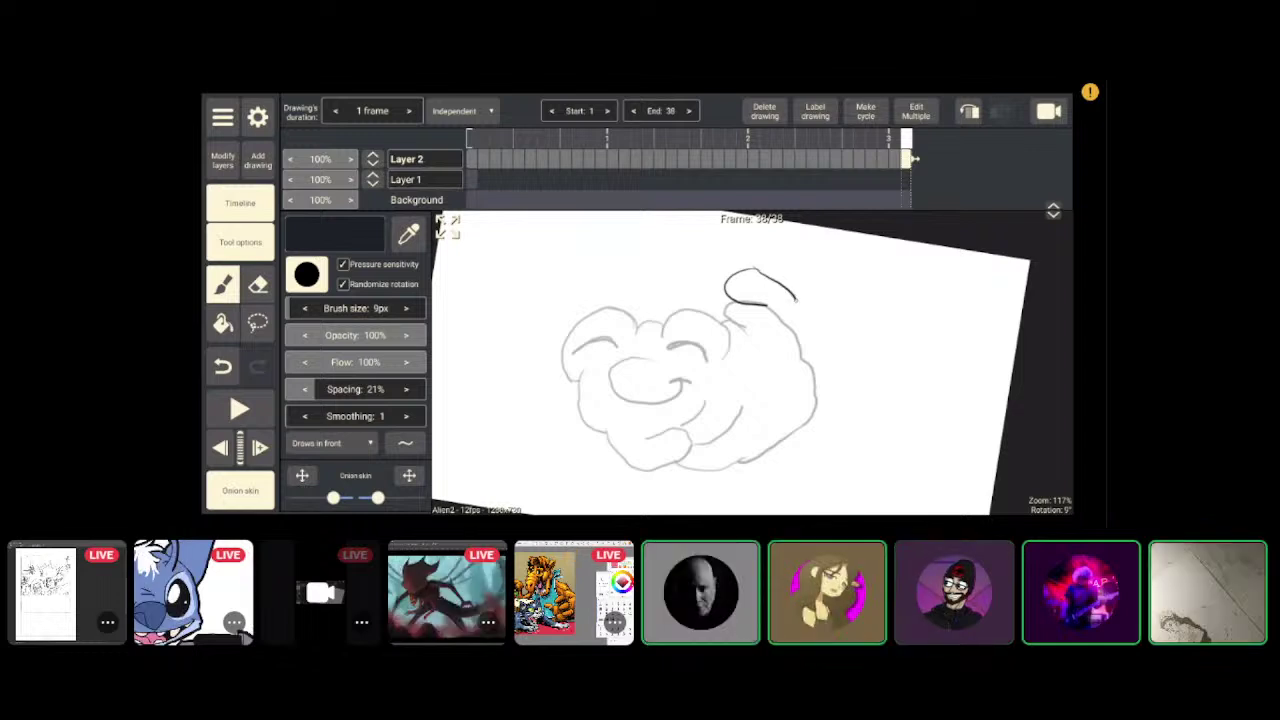
pyautogui.moveTo(1068, 315)
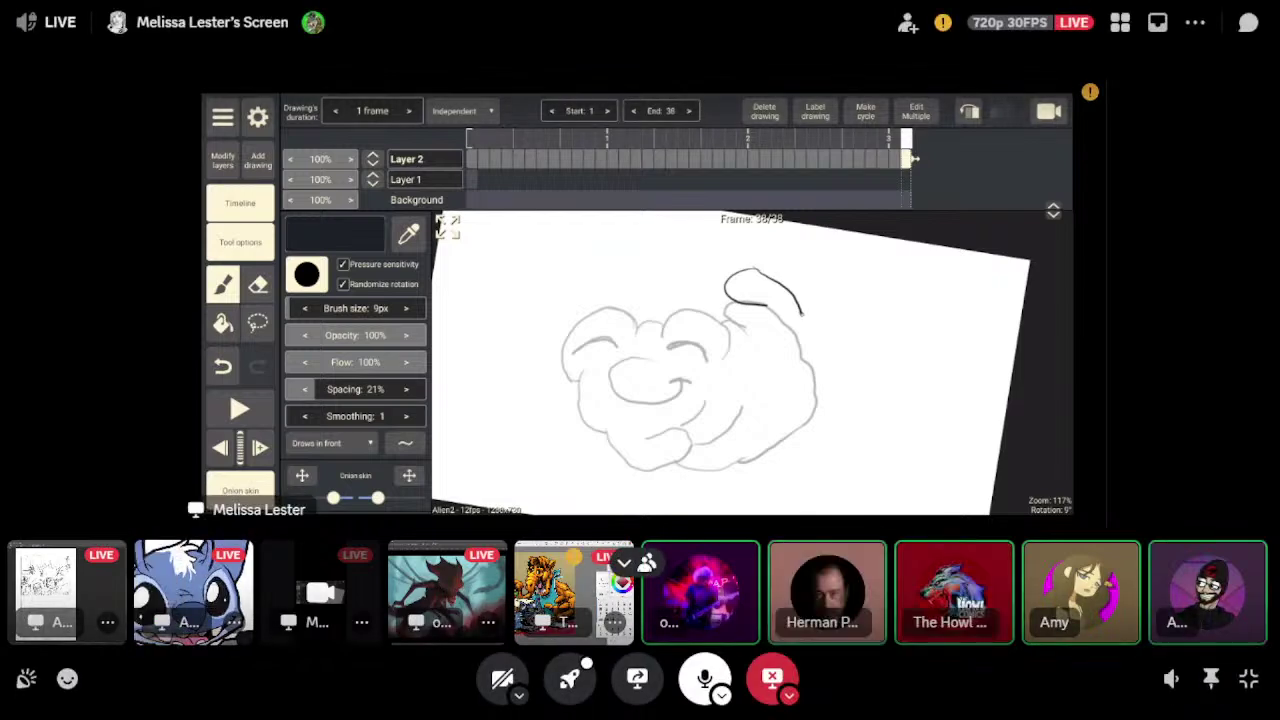
pyautogui.click(448, 597)
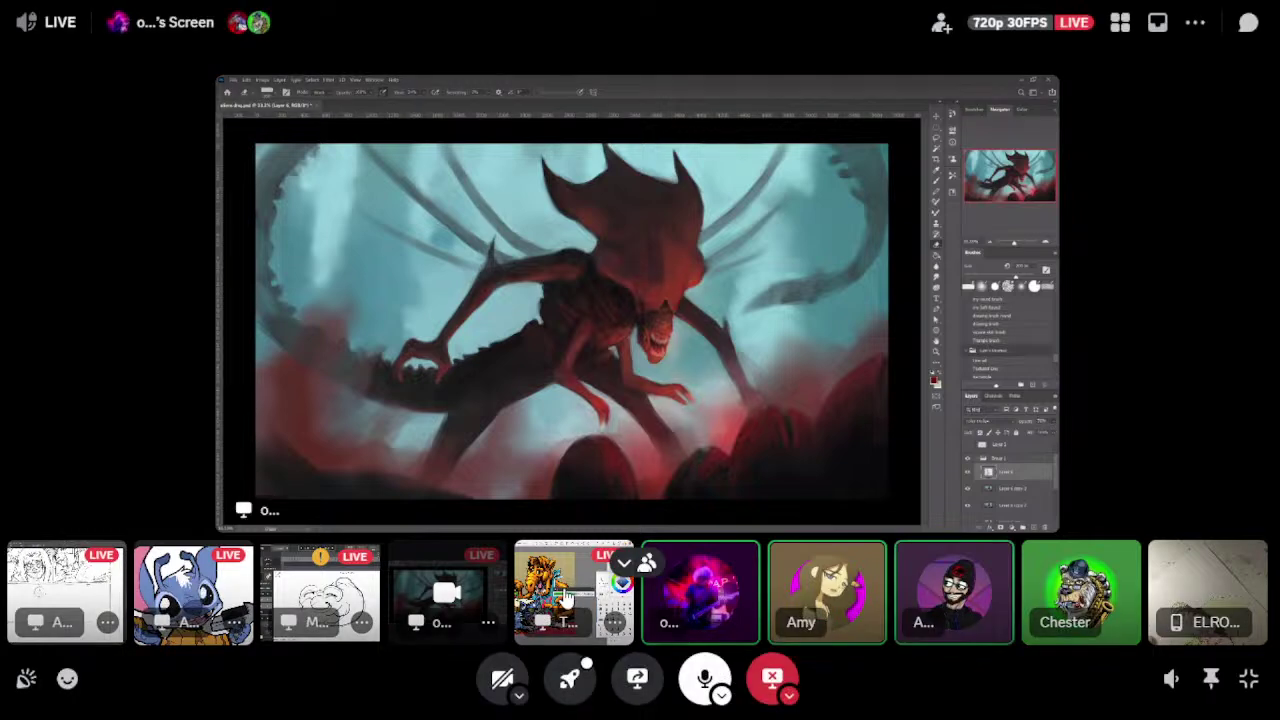
pyautogui.moveTo(566, 598)
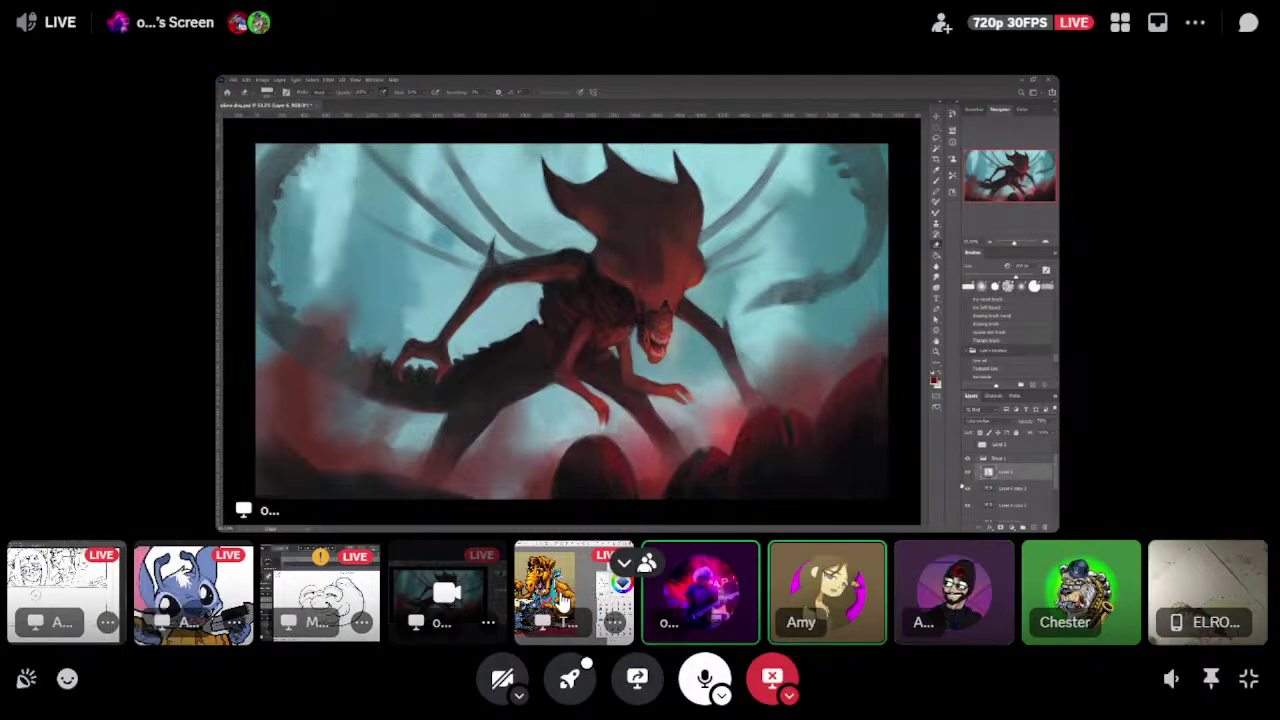
# Switch to the Alf and cat artwork stream and make the Glow layer Layer18 active
pyautogui.click(565, 598)
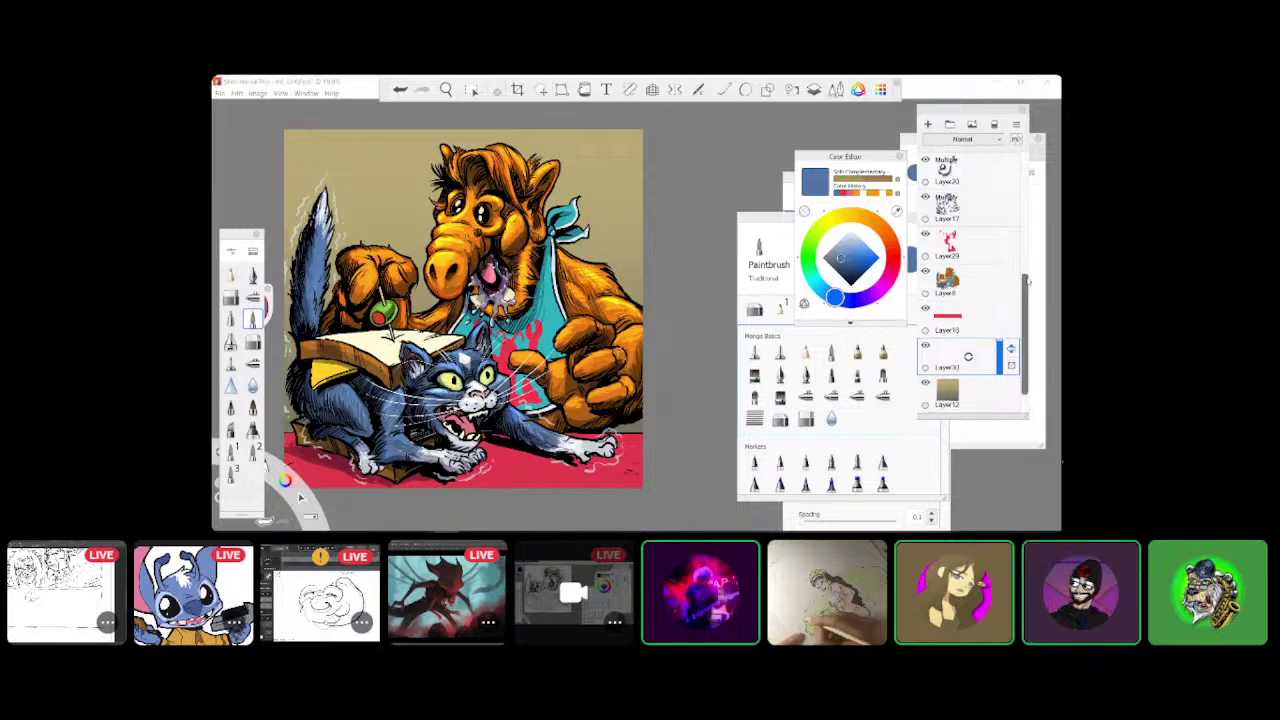
pyautogui.scroll(3, 1010, 265)
pyautogui.click(988, 212)
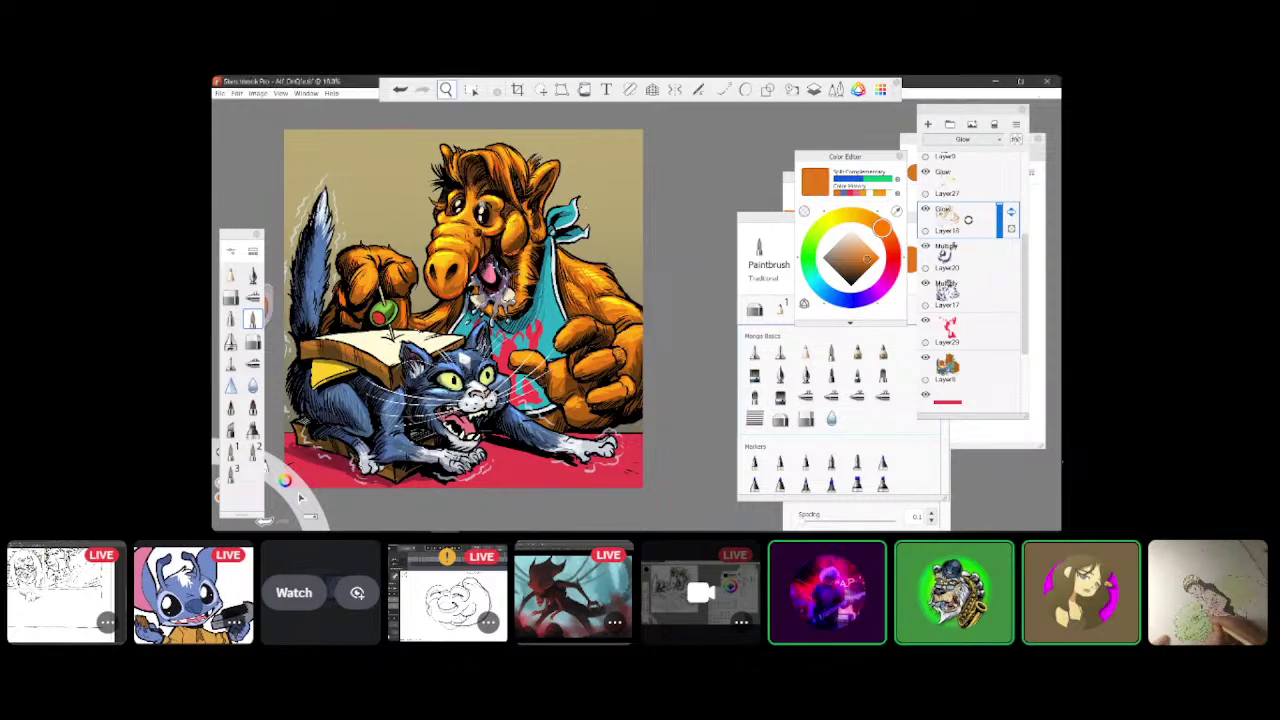
# Zoom out on the Alf and cat artwork to examine the whole composition
pyautogui.scroll(-2, 621, 430)
pyautogui.moveTo(621, 430); pyautogui.dragTo(649, 426)
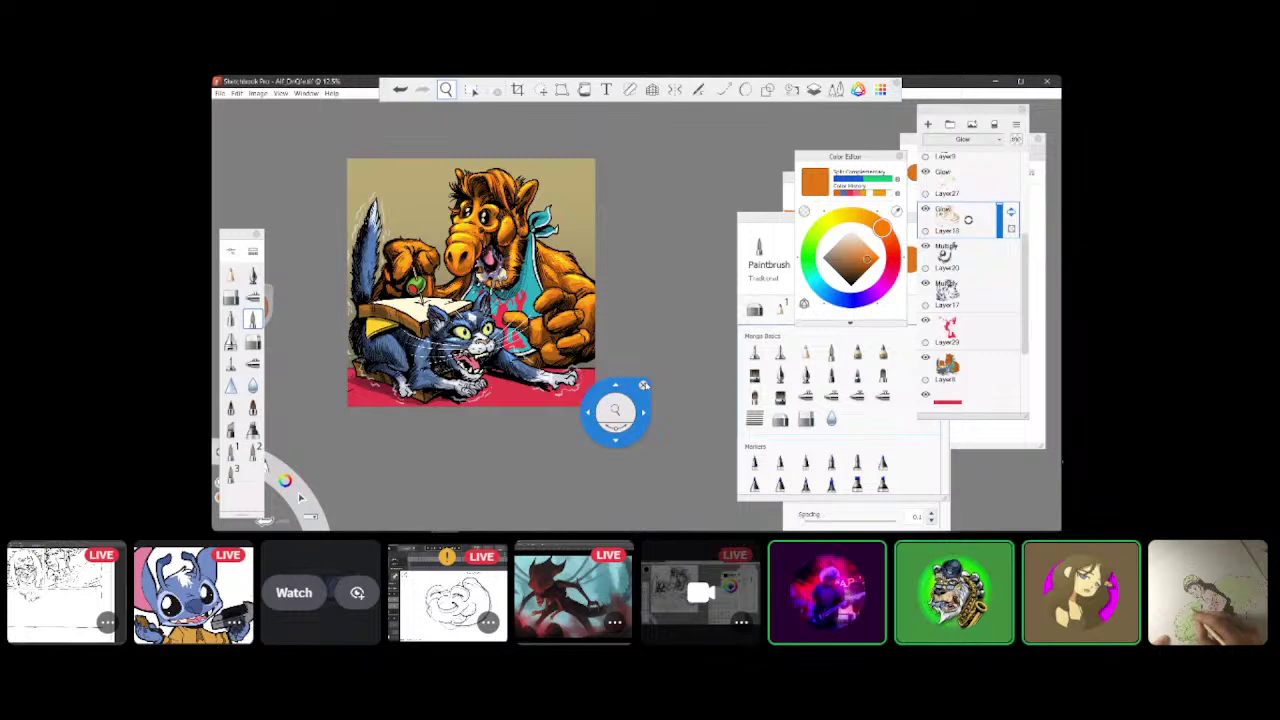
pyautogui.moveTo(615, 410); pyautogui.dragTo(306, 316)
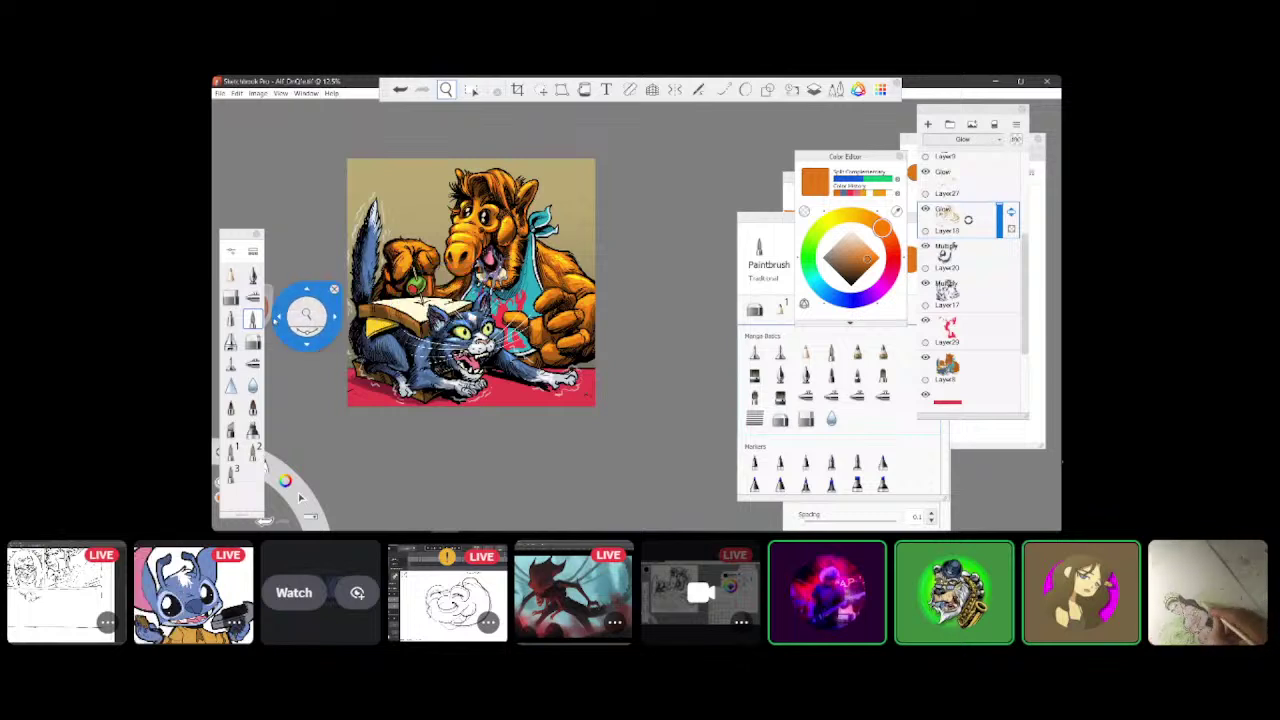
pyautogui.moveTo(306, 316); pyautogui.dragTo(303, 316)
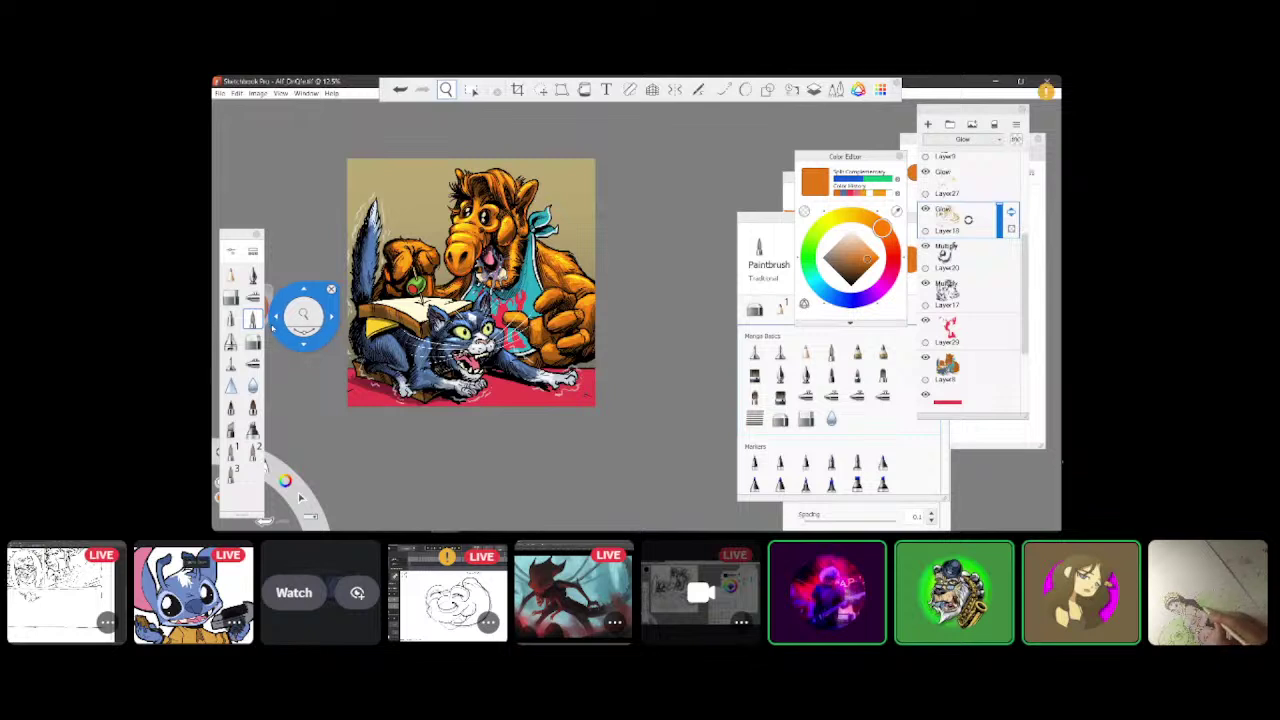
pyautogui.moveTo(303, 316); pyautogui.dragTo(299, 316)
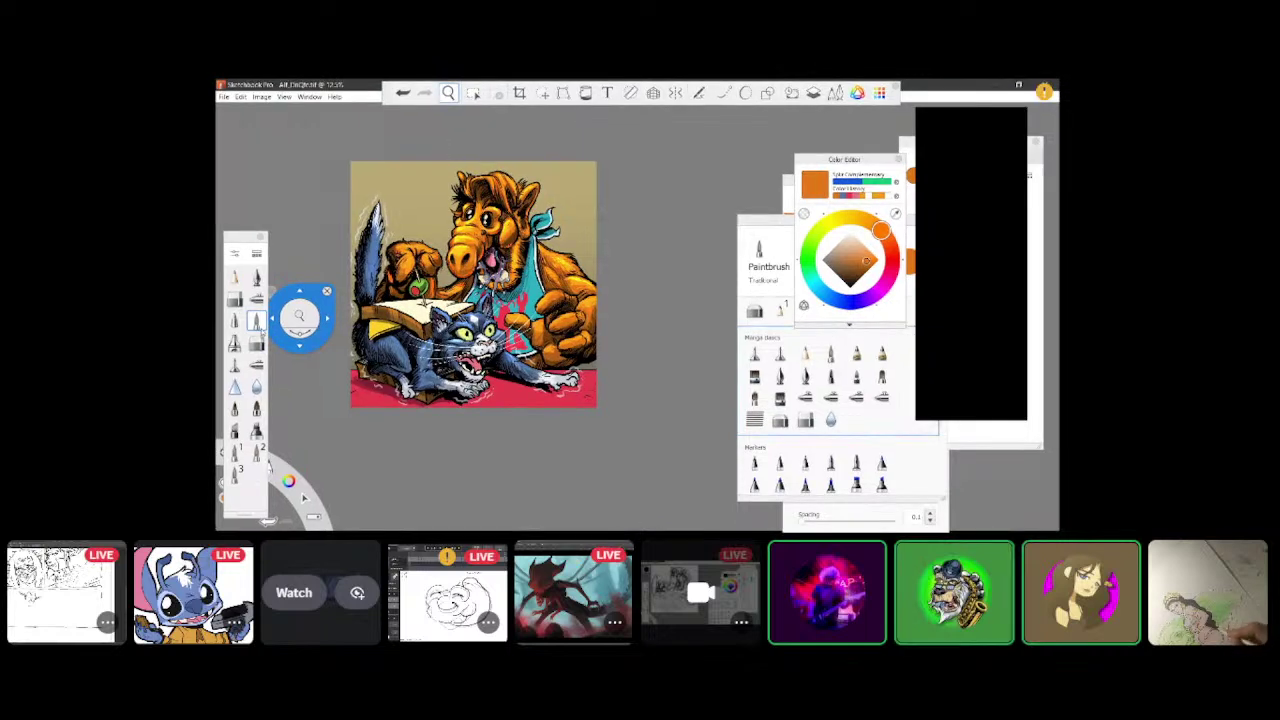
# Watch the green alien artwork stream, reopening it once from the call overview, and return to the grid of participants
pyautogui.click(293, 593)
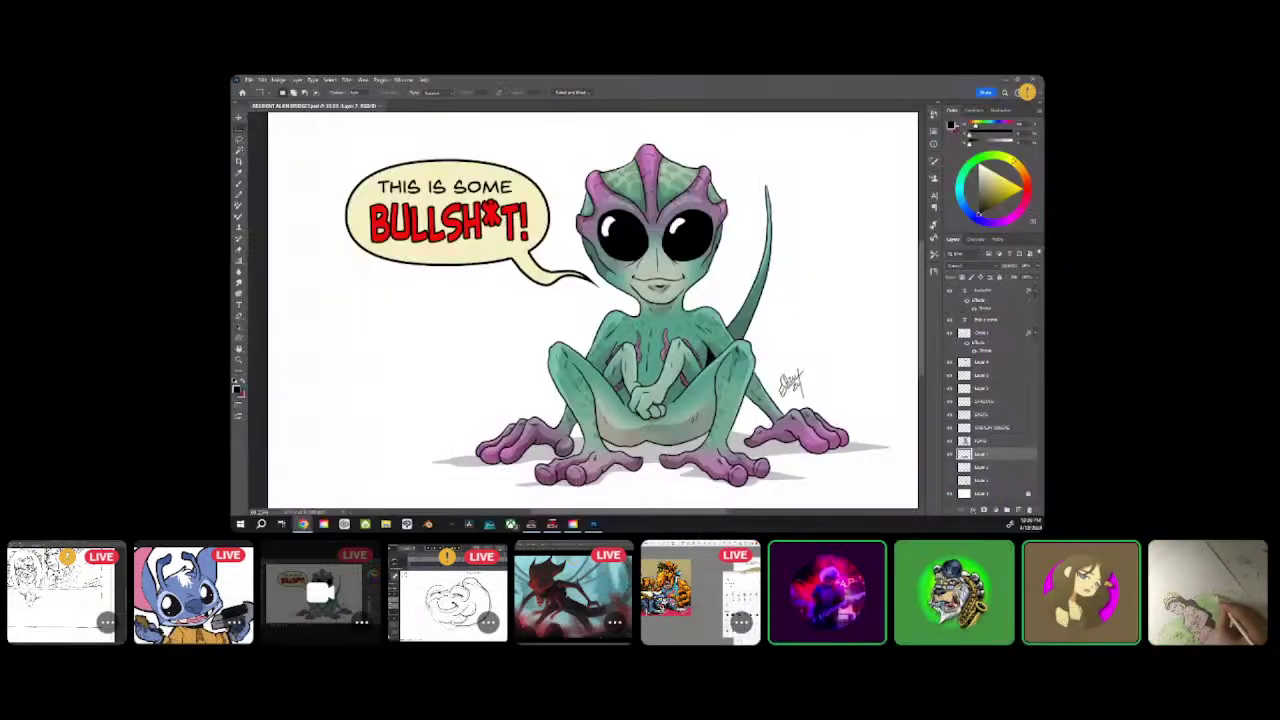
pyautogui.moveTo(1150, 320)
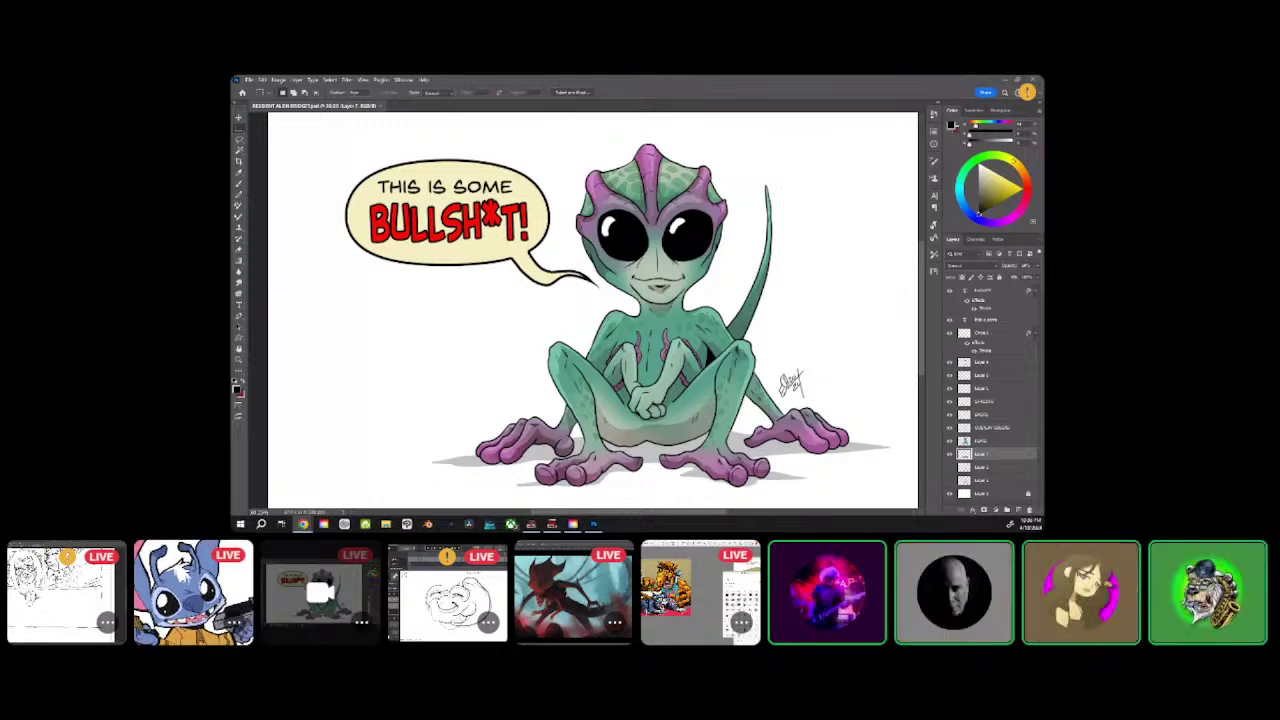
pyautogui.moveTo(1033, 355)
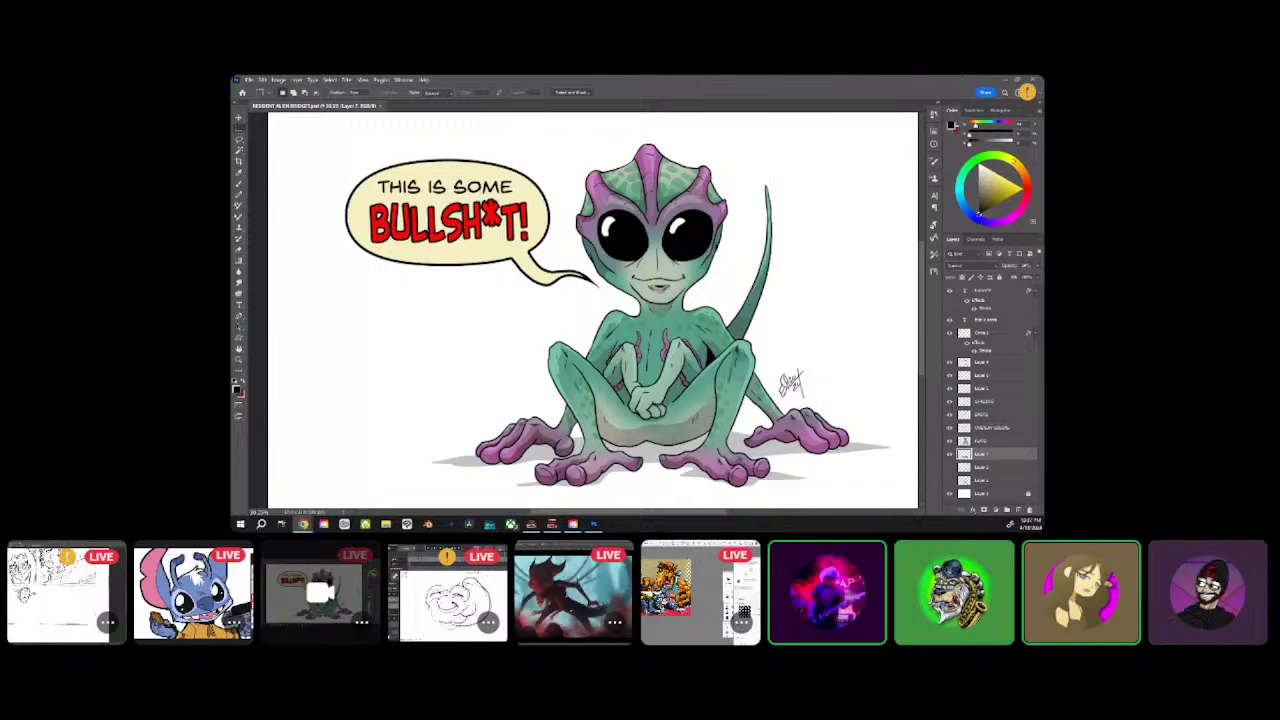
pyautogui.moveTo(1243, 220)
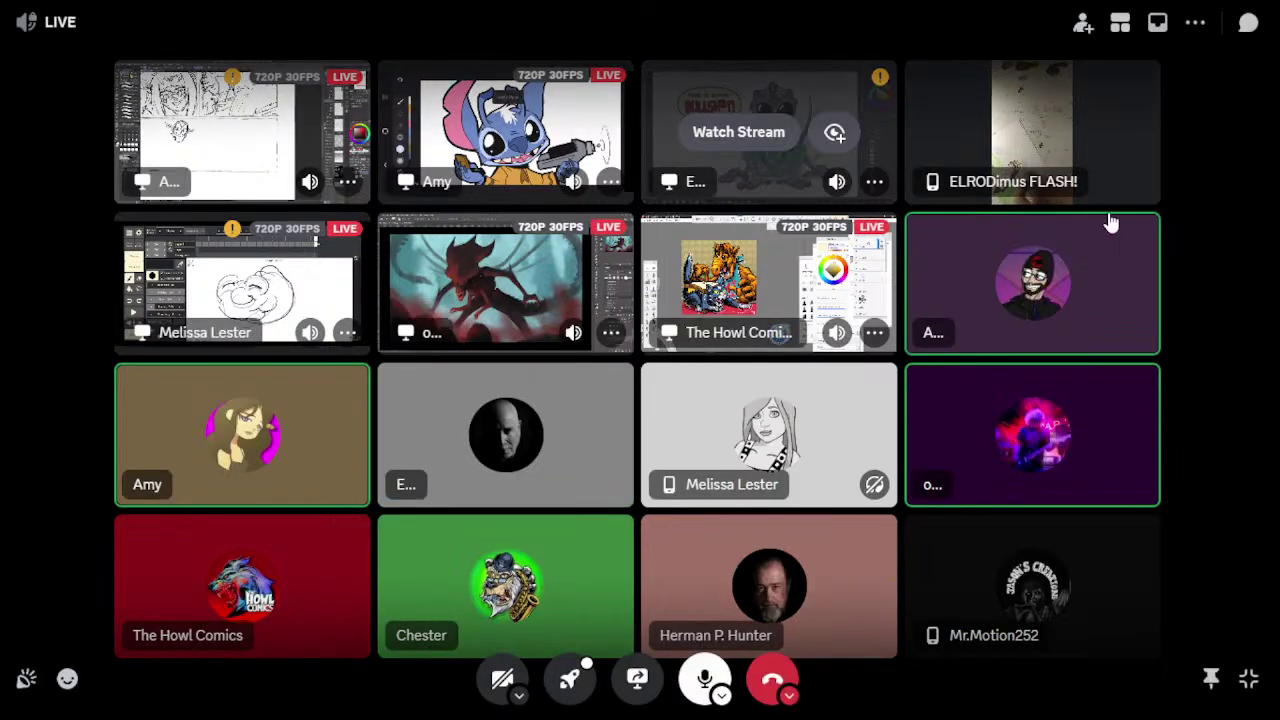
pyautogui.click(745, 135)
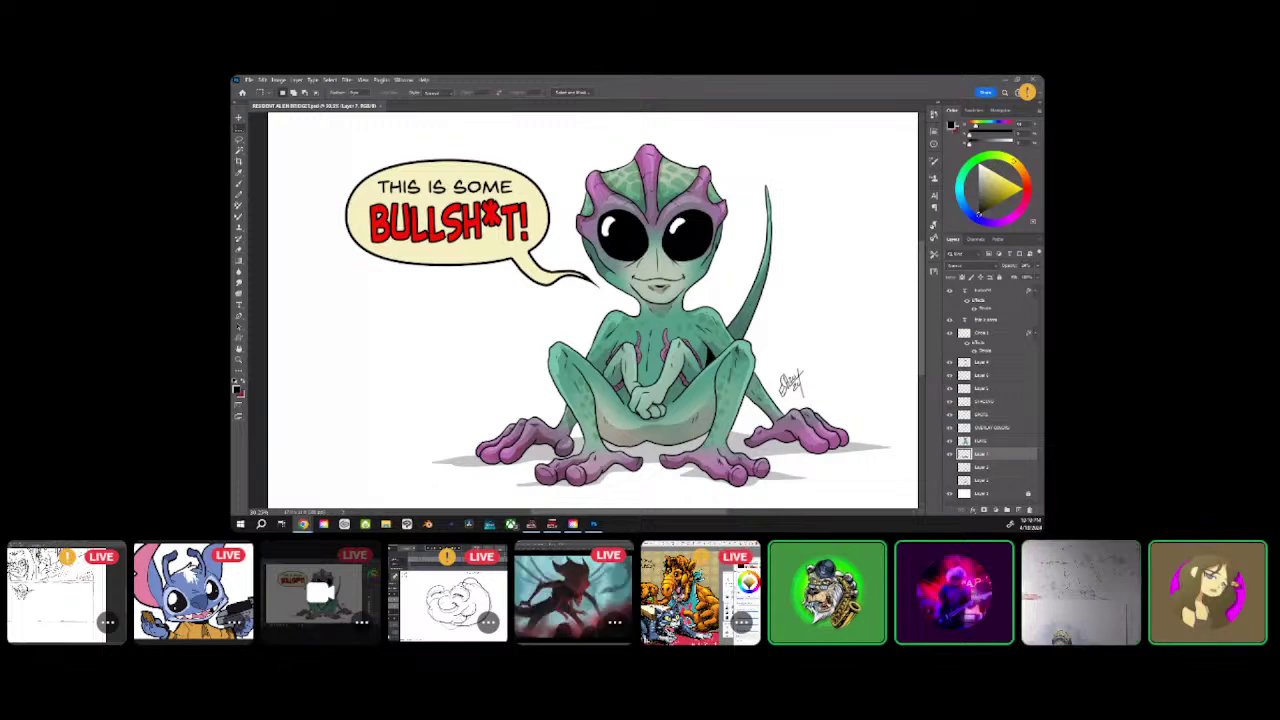
pyautogui.moveTo(1115, 148)
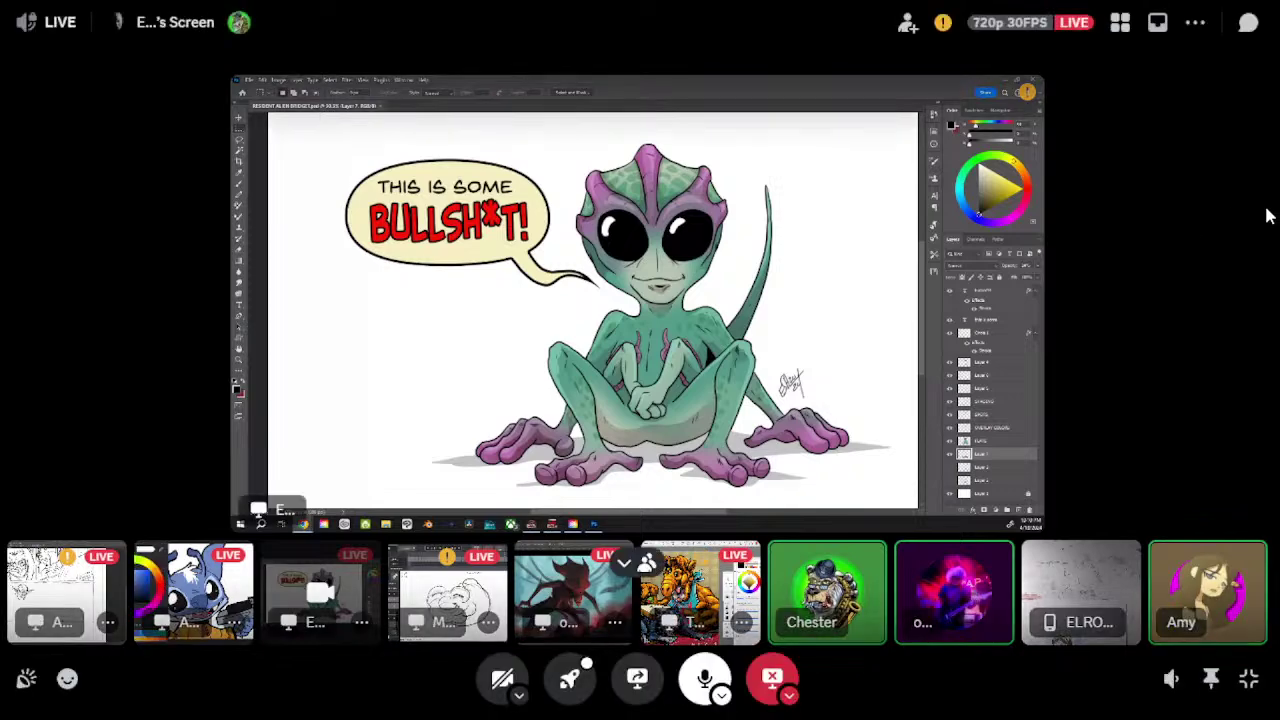
pyautogui.click(1120, 22)
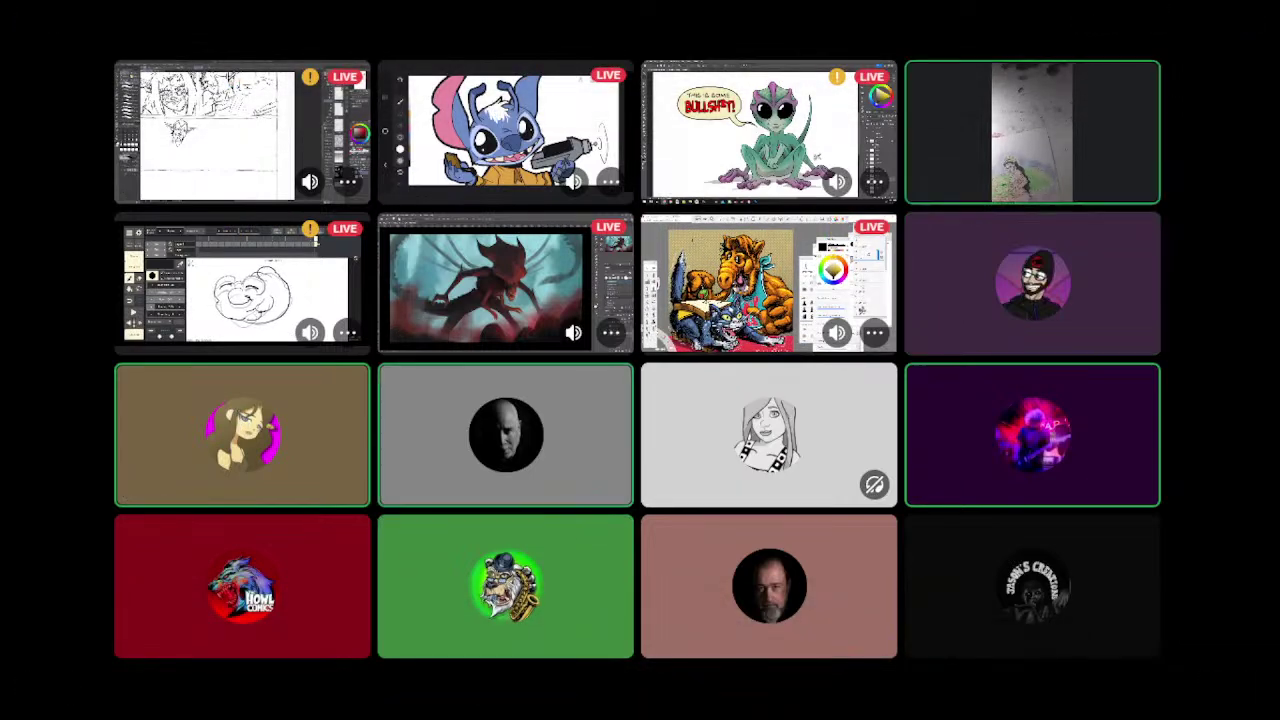
# View the neon-lit biker mouse artwork stream without the participant strip, and return to the grid of participants
pyautogui.moveTo(268, 420)
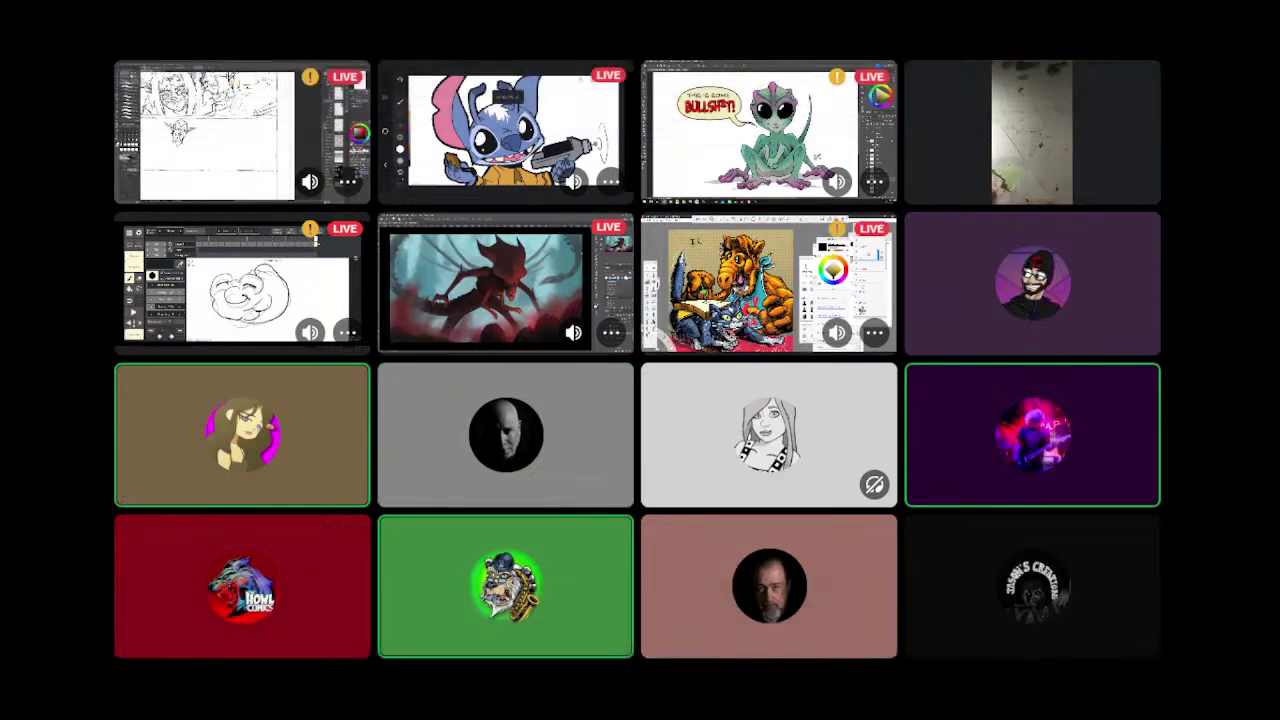
pyautogui.moveTo(301, 383)
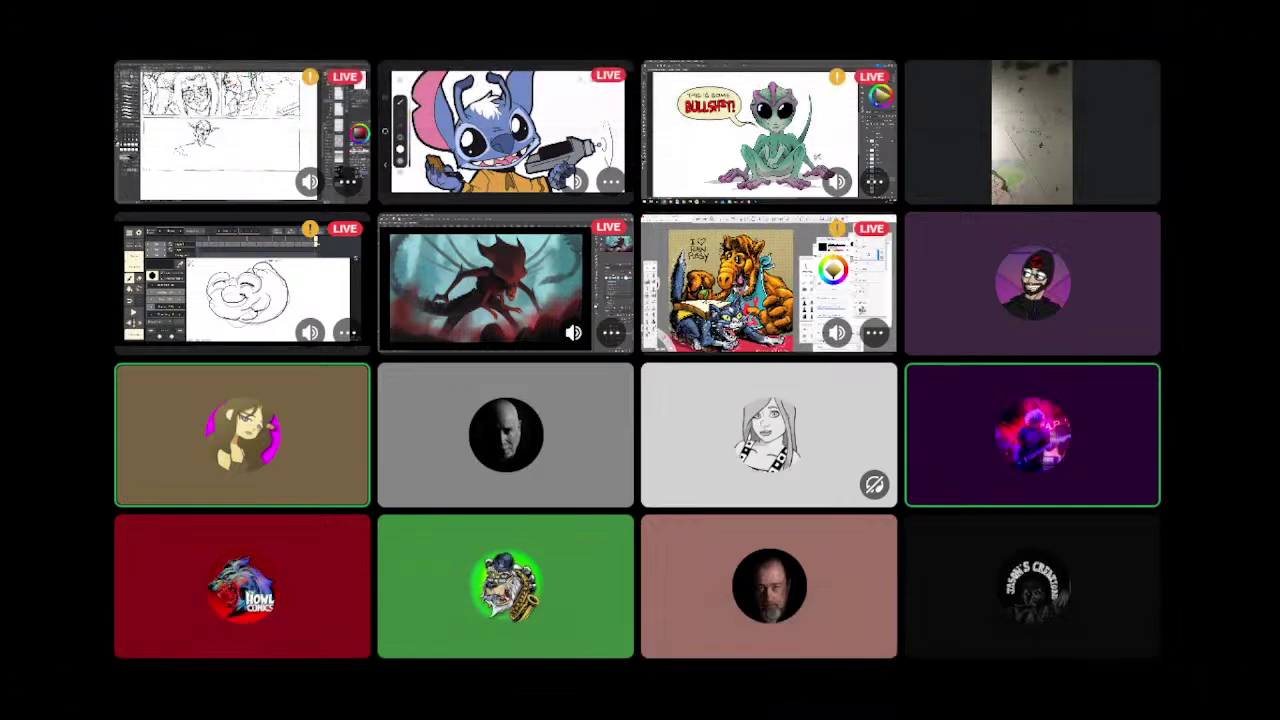
pyautogui.moveTo(259, 140)
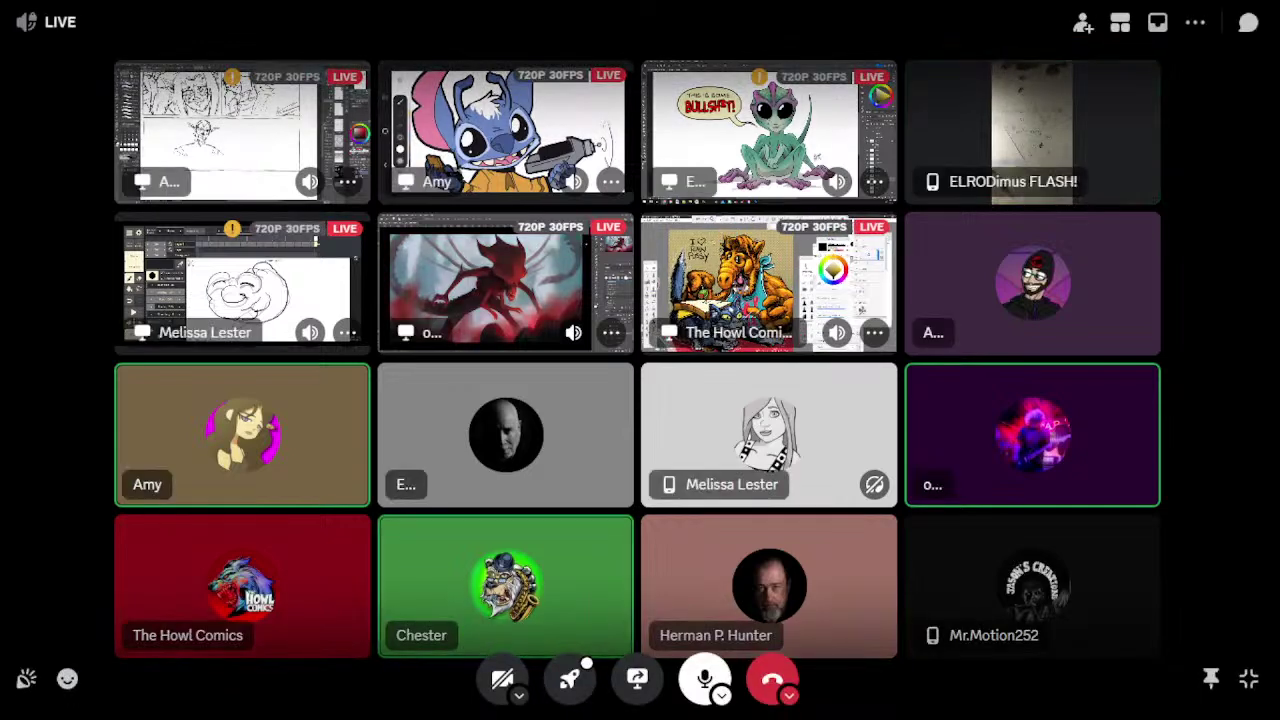
pyautogui.moveTo(222, 133)
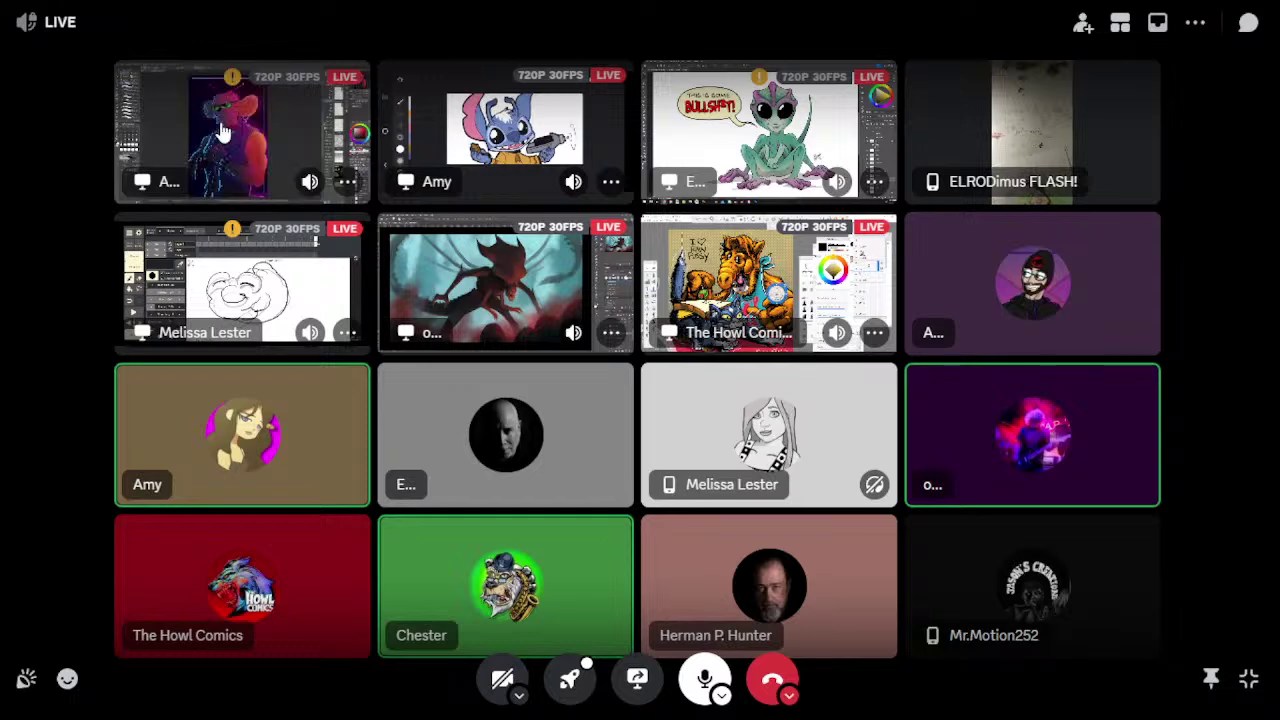
pyautogui.click(222, 133)
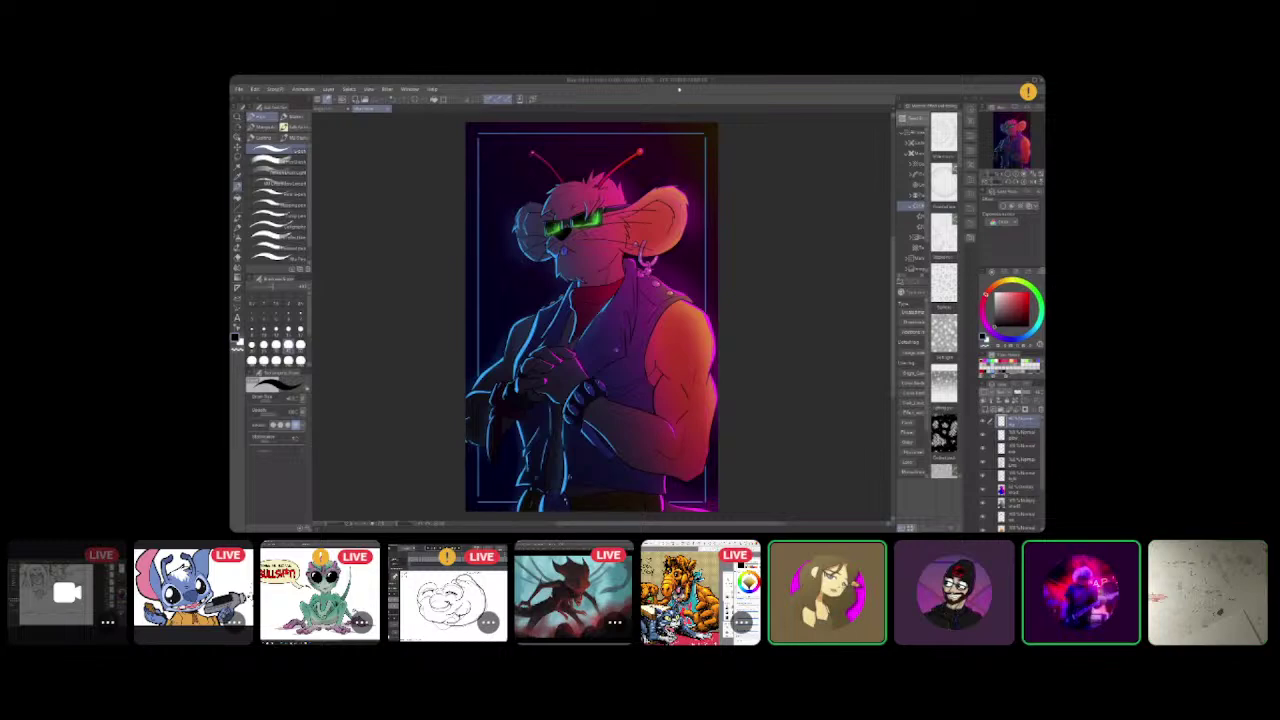
pyautogui.click(652, 562)
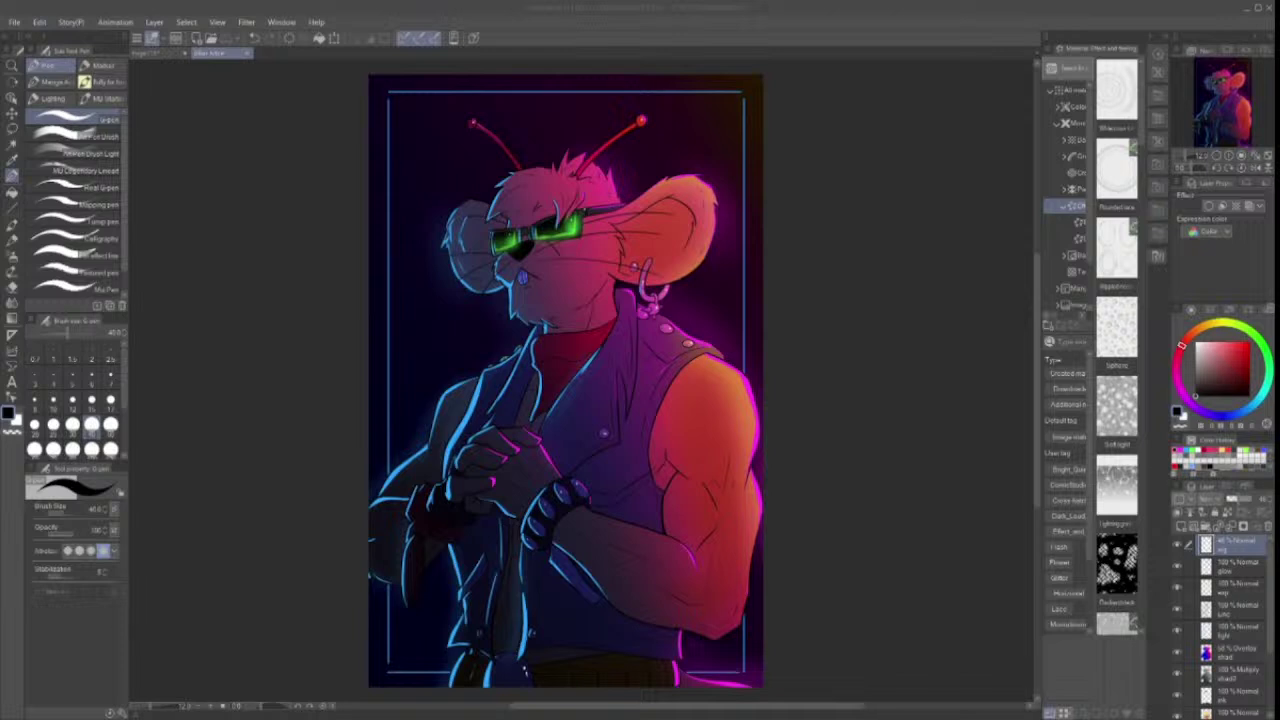
pyautogui.click(686, 27)
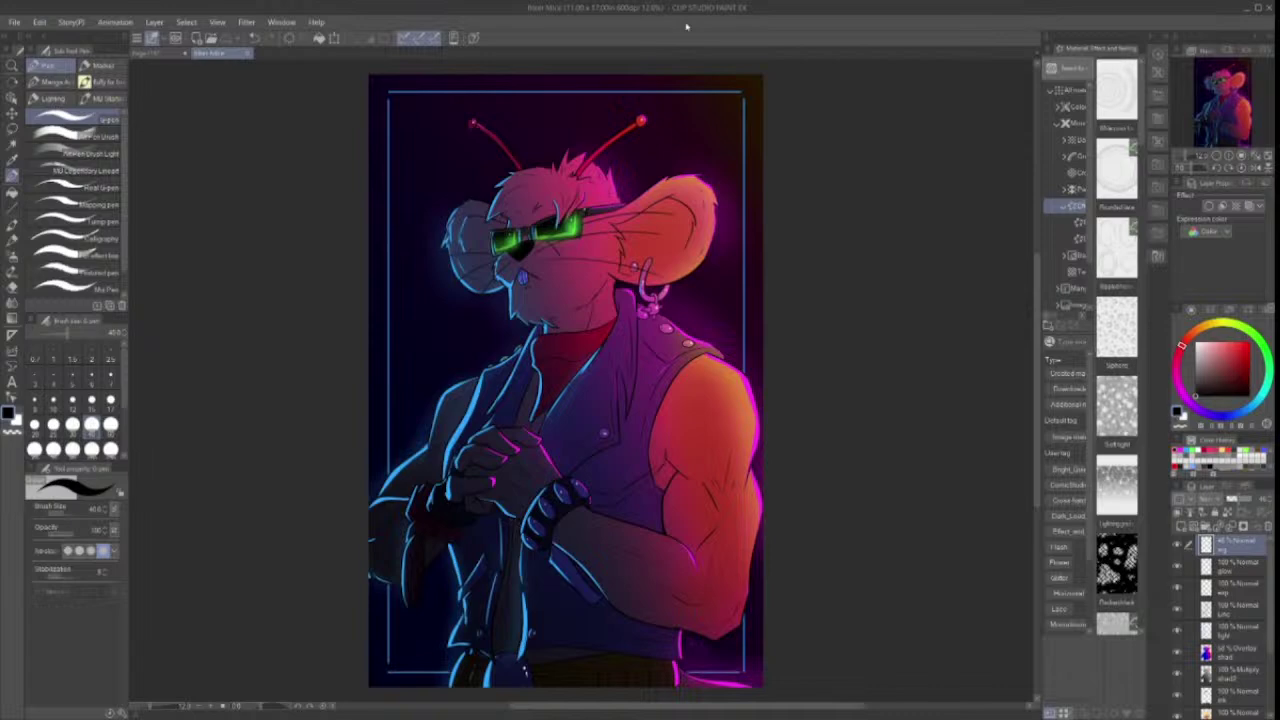
pyautogui.moveTo(1088, 335)
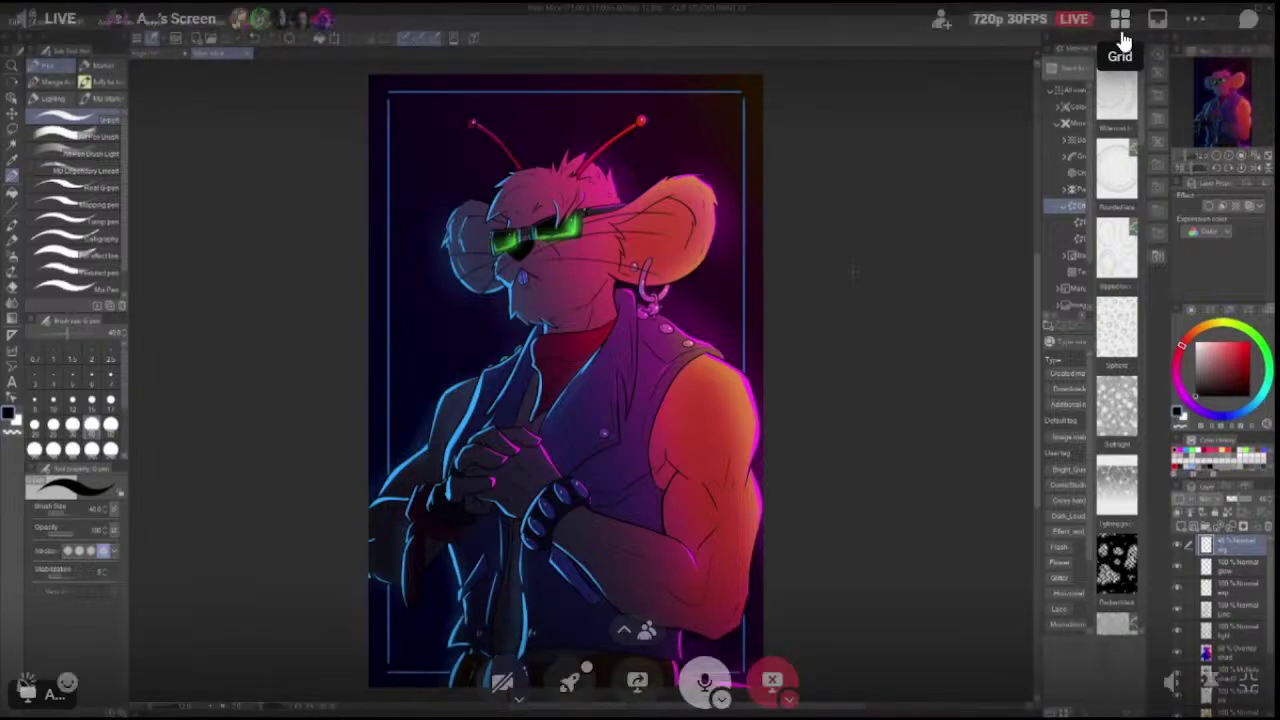
pyautogui.click(1120, 28)
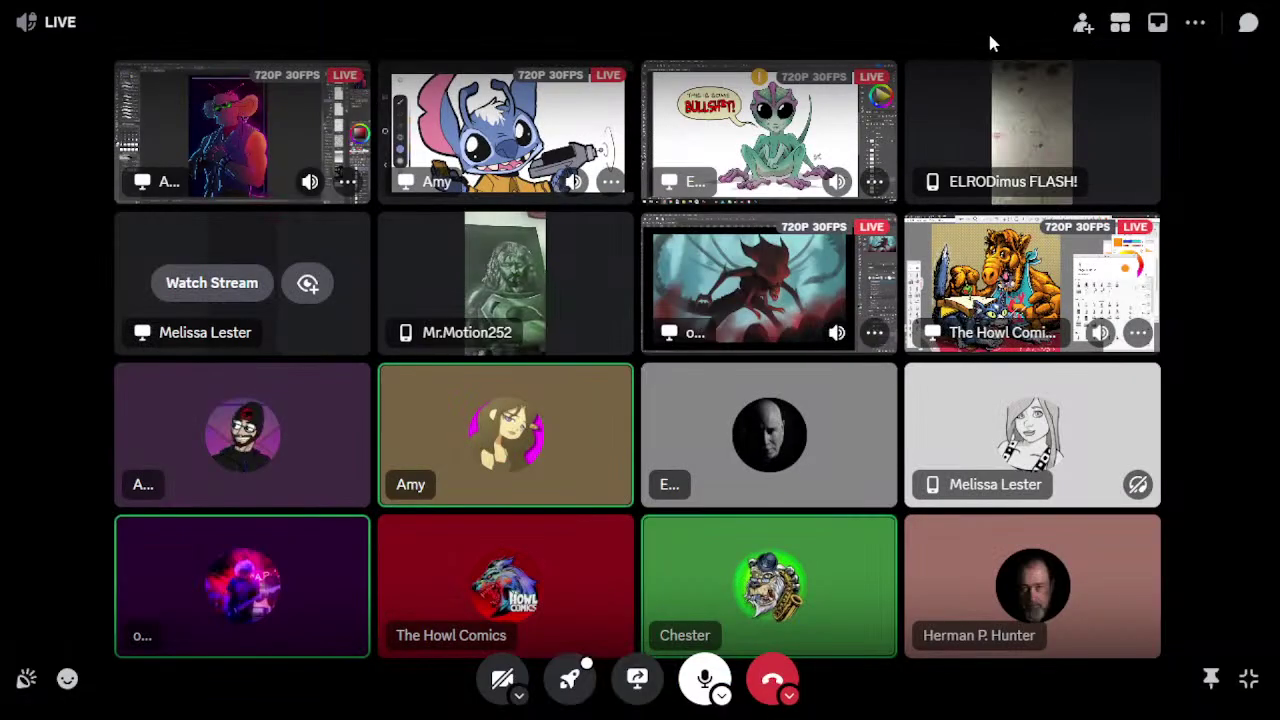
# View the Stitch drawing stream and the green alien stream in turn, returning to the participant grid after each
pyautogui.click(497, 147)
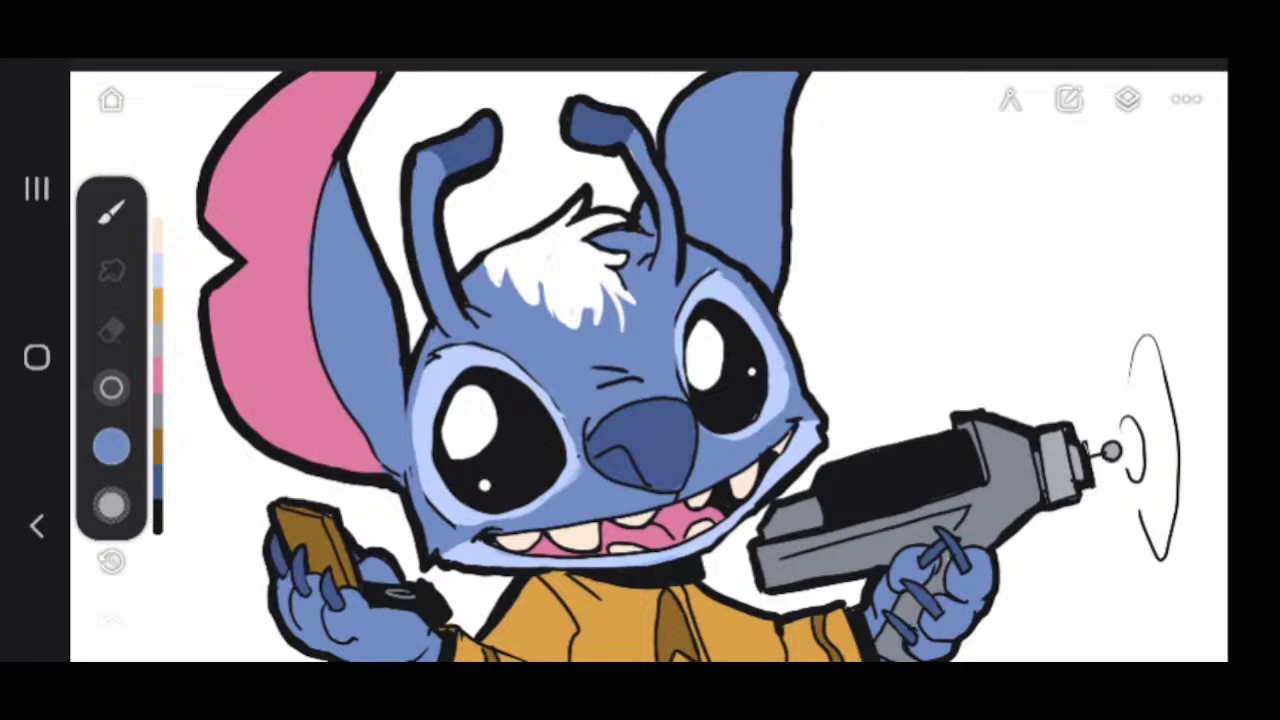
pyautogui.moveTo(1034, 254)
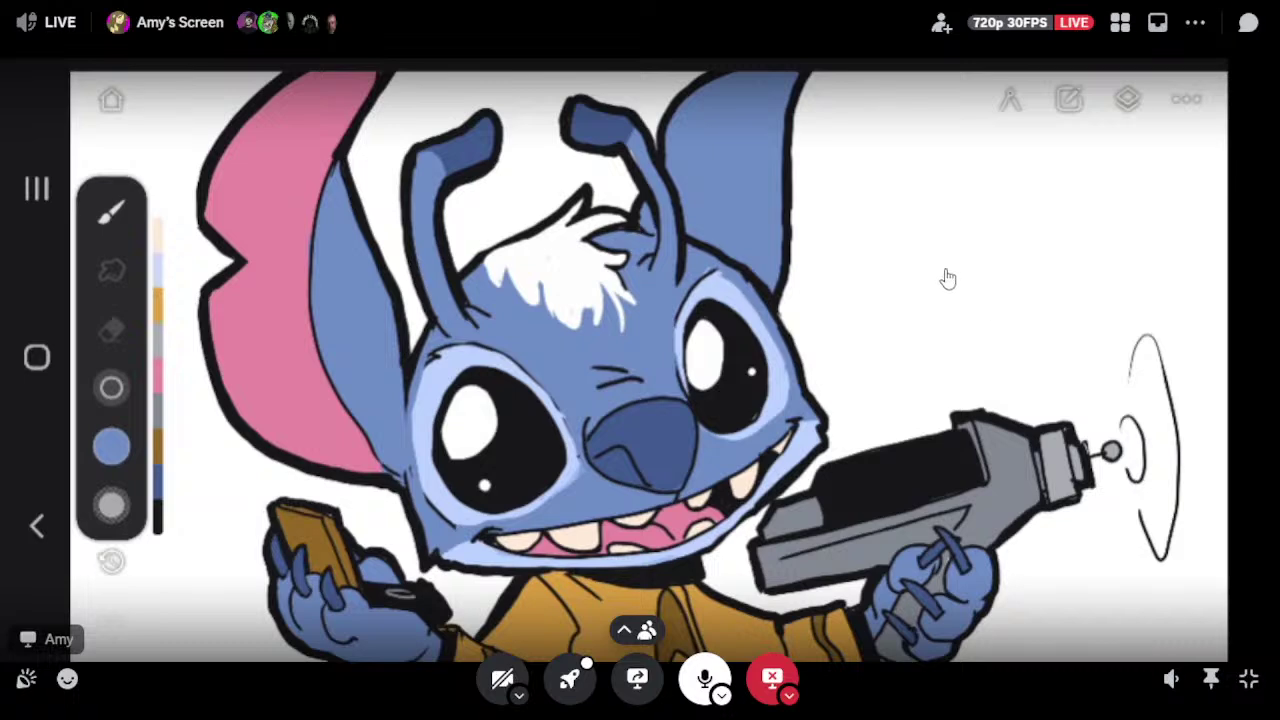
pyautogui.click(1120, 22)
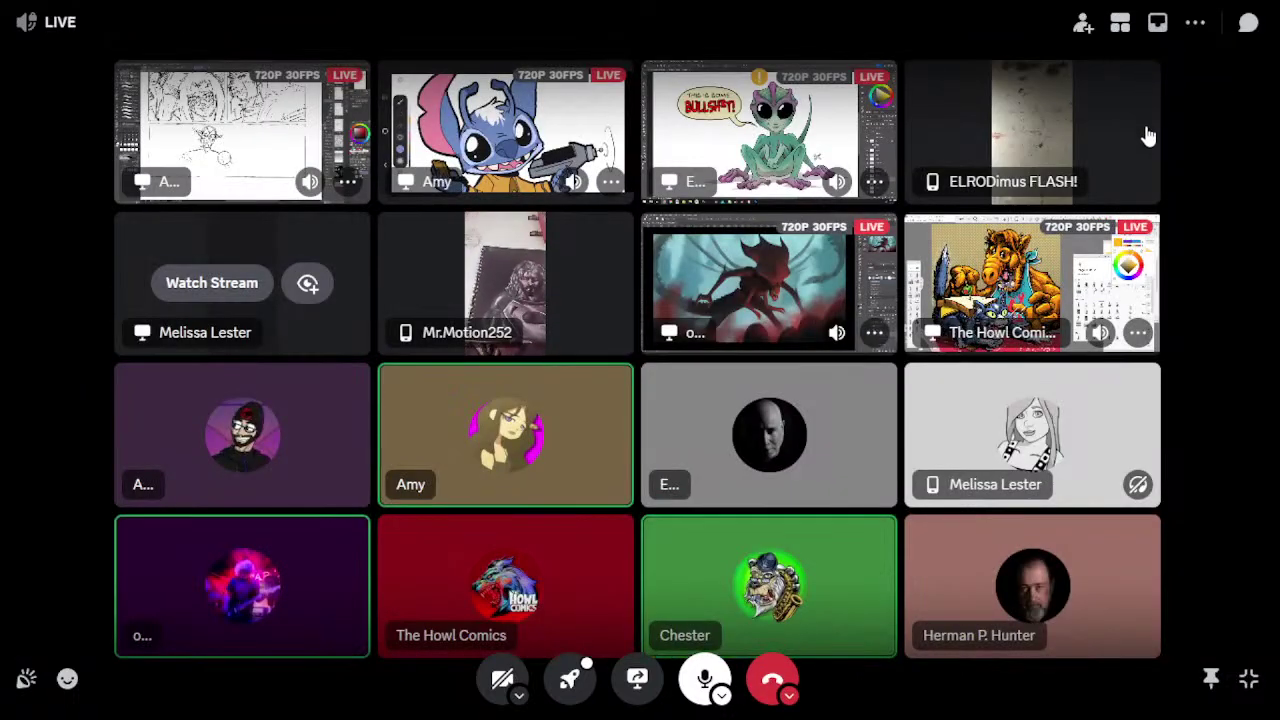
pyautogui.click(750, 148)
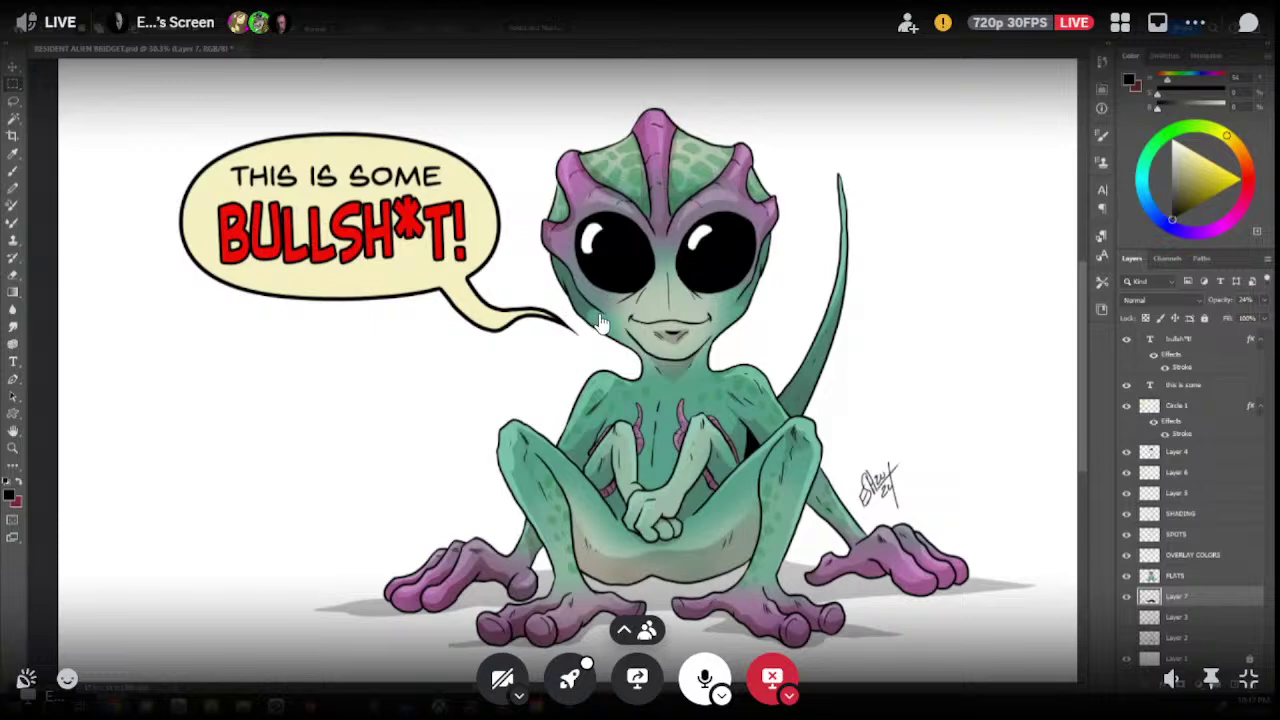
pyautogui.click(1121, 24)
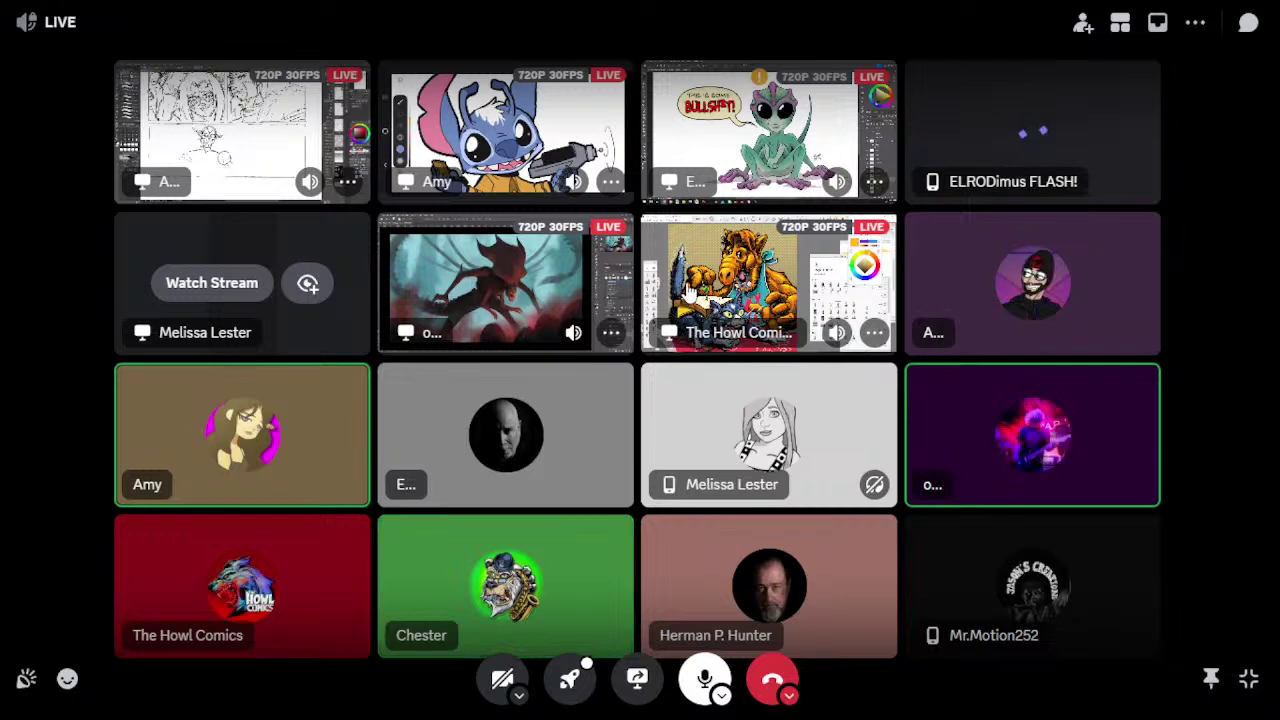
# Add the unwatched screen share to the participant grid and view the phone camera feed of the drawing paper
pyautogui.click(311, 284)
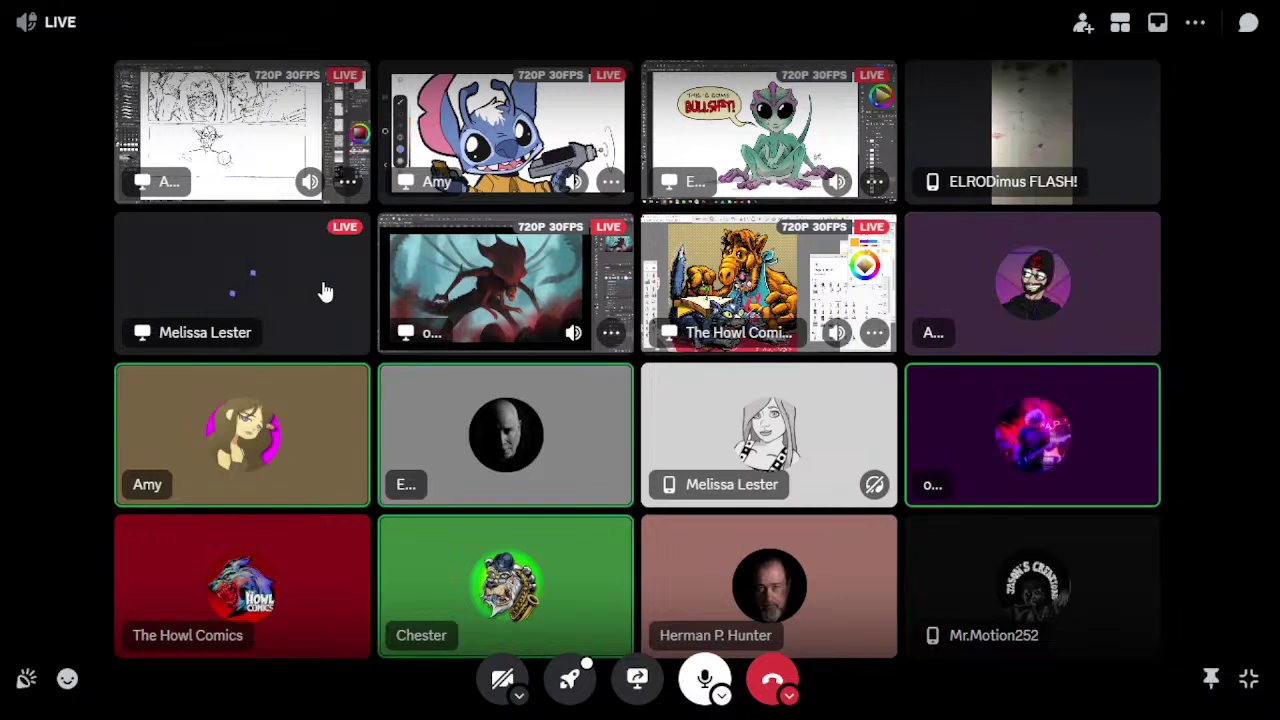
pyautogui.click(1048, 145)
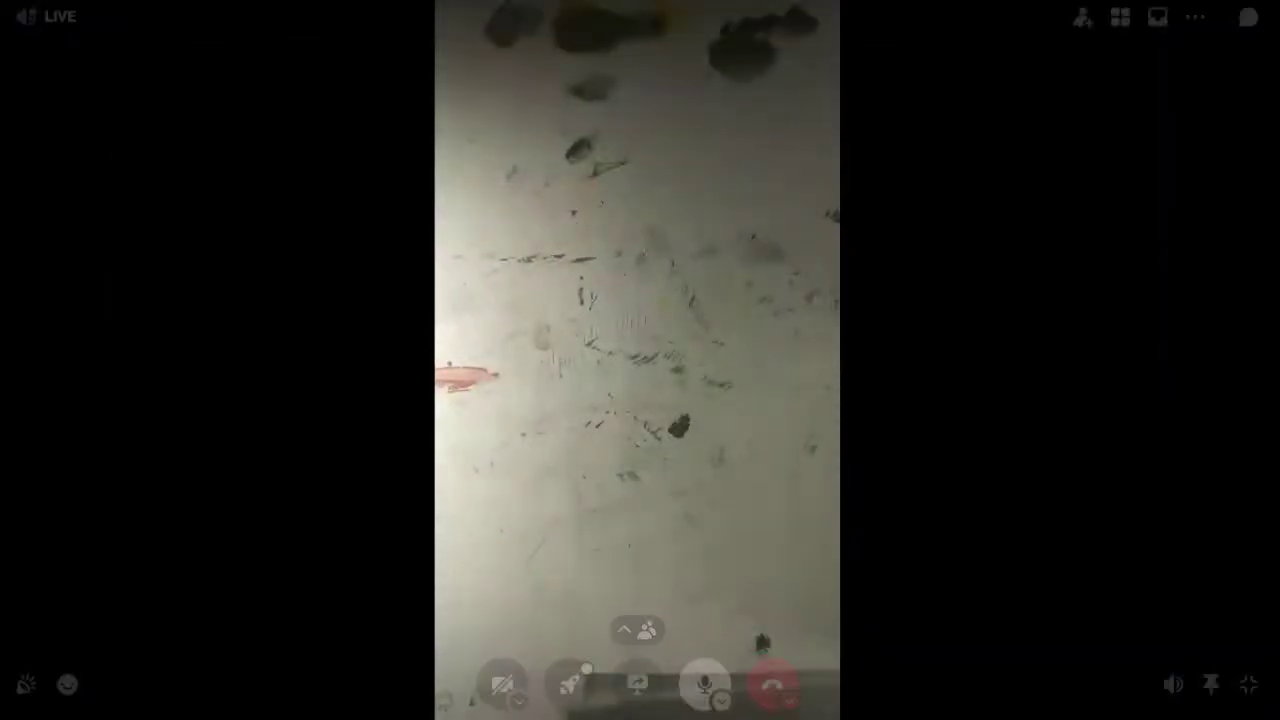
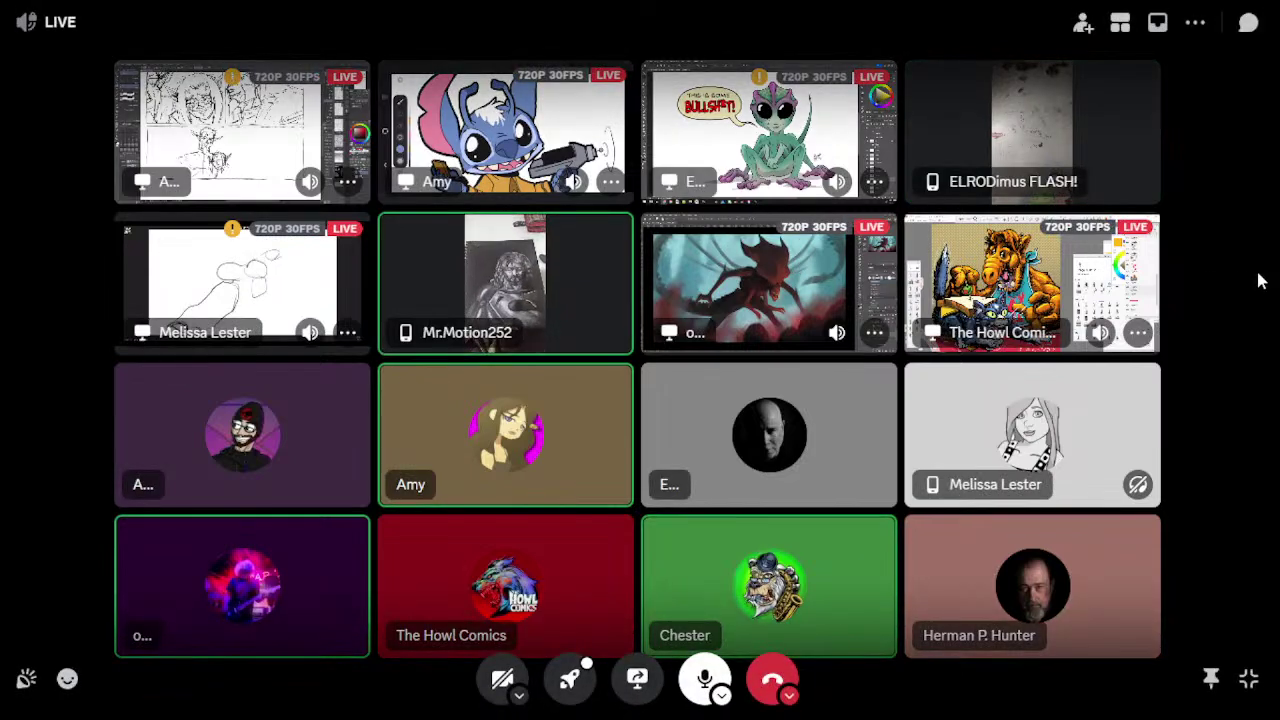
pyautogui.moveTo(1275, 288)
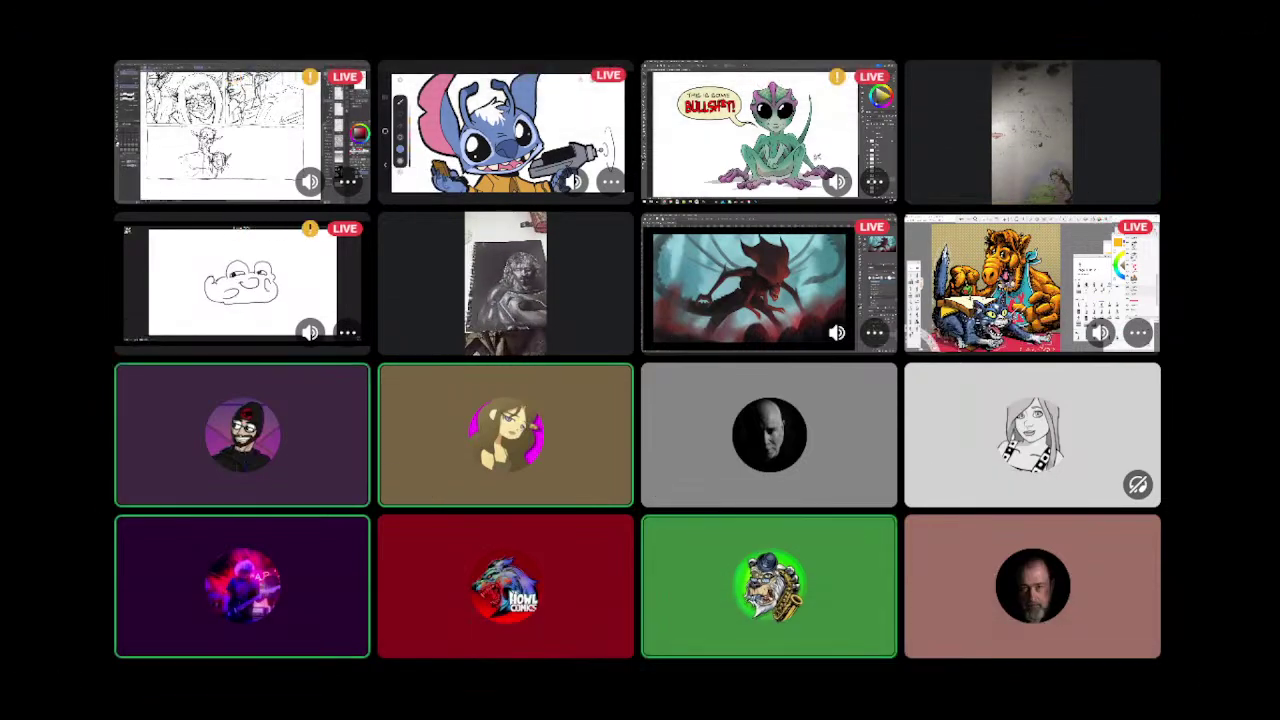
# View the red creature painting stream at full size and return to the grid of participants
pyautogui.click(757, 305)
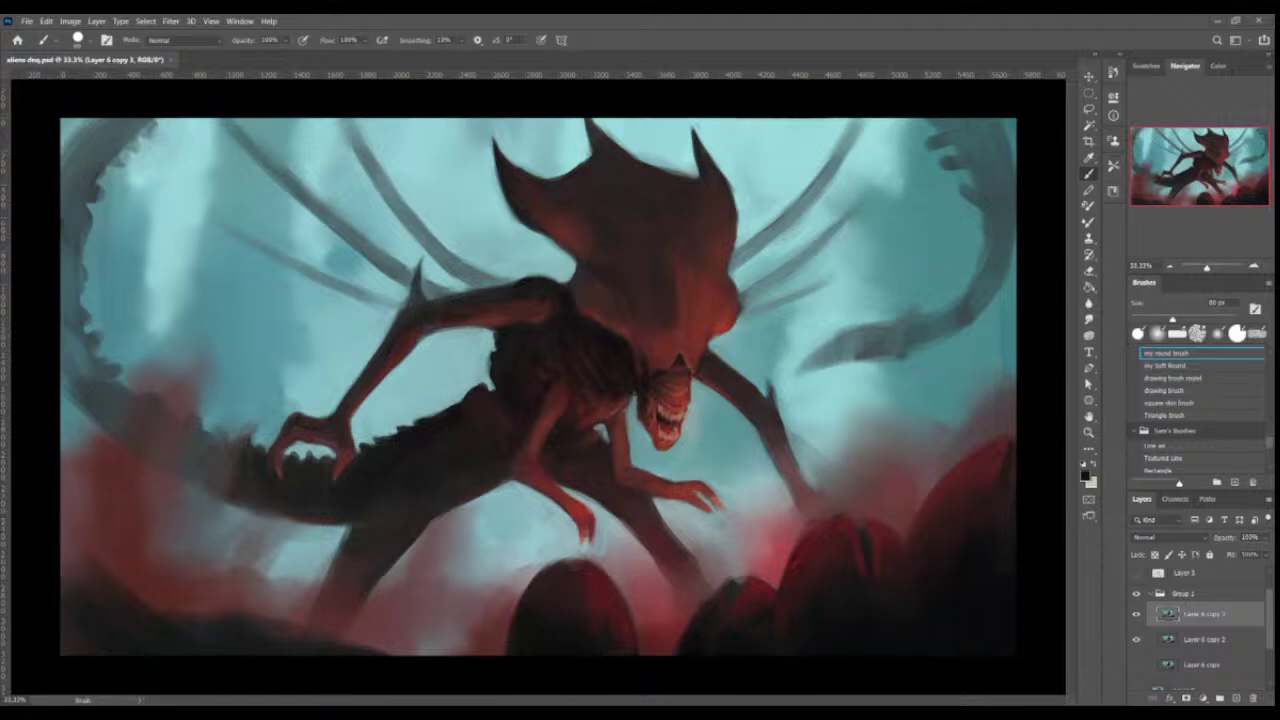
pyautogui.moveTo(735, 286)
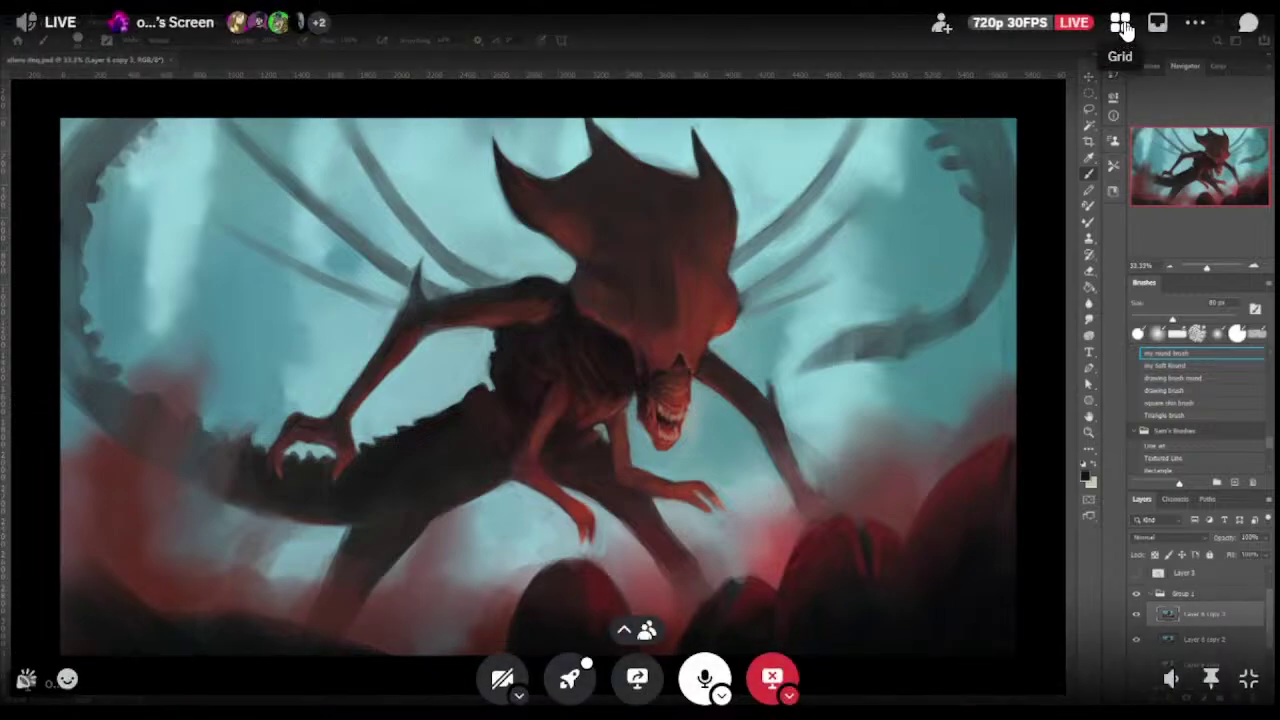
pyautogui.click(1122, 28)
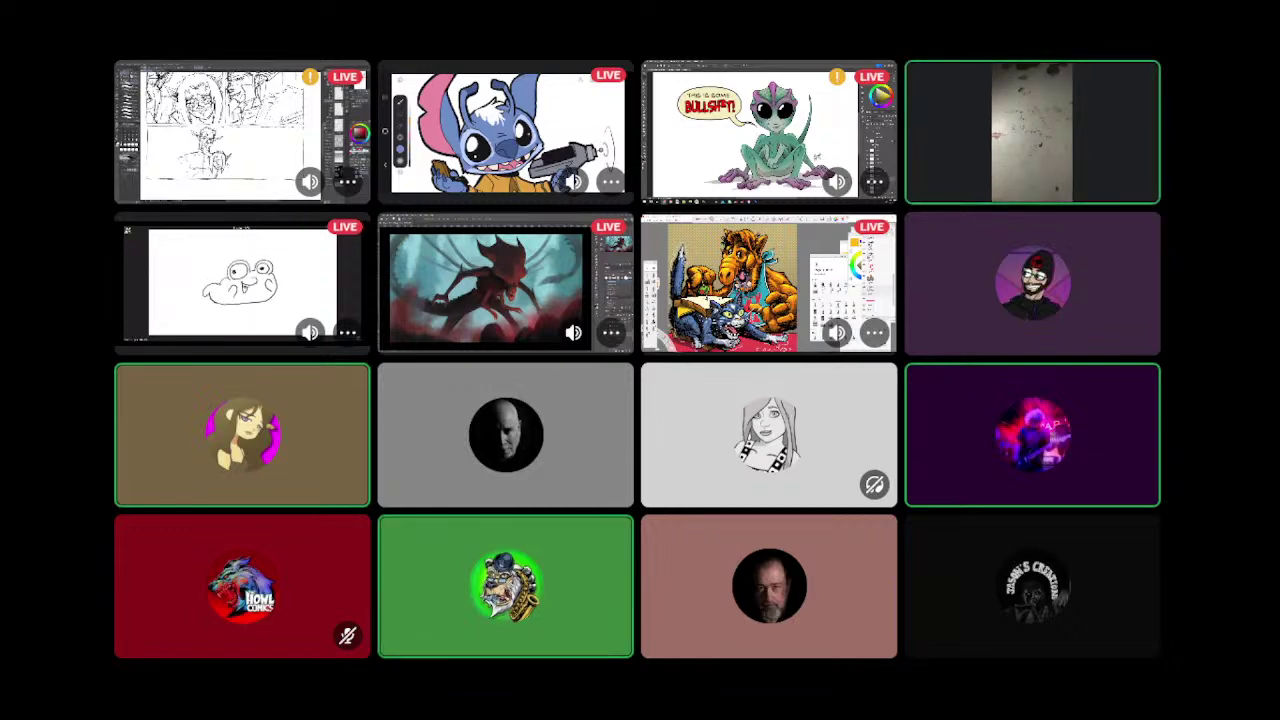
# Hide the speech bubble on Layer32 in the Alf and cat artwork stream, and return to the grid of participants
pyautogui.moveTo(1220, 303)
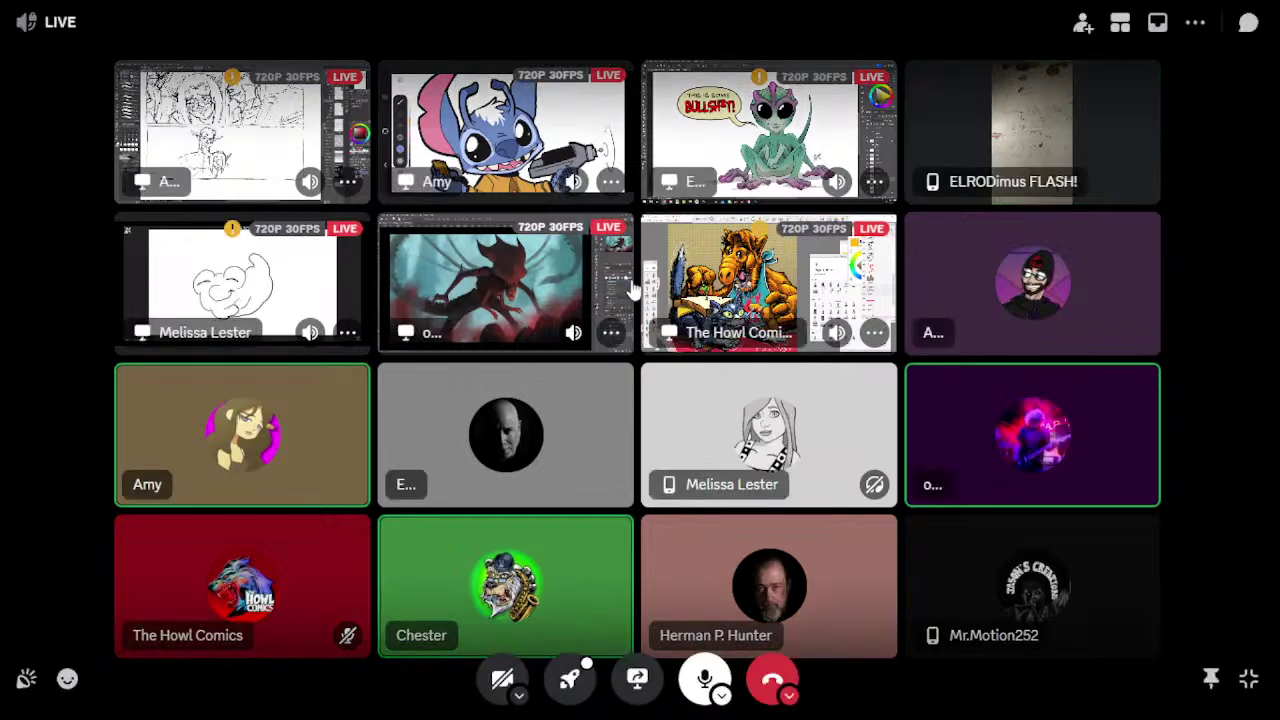
pyautogui.click(757, 306)
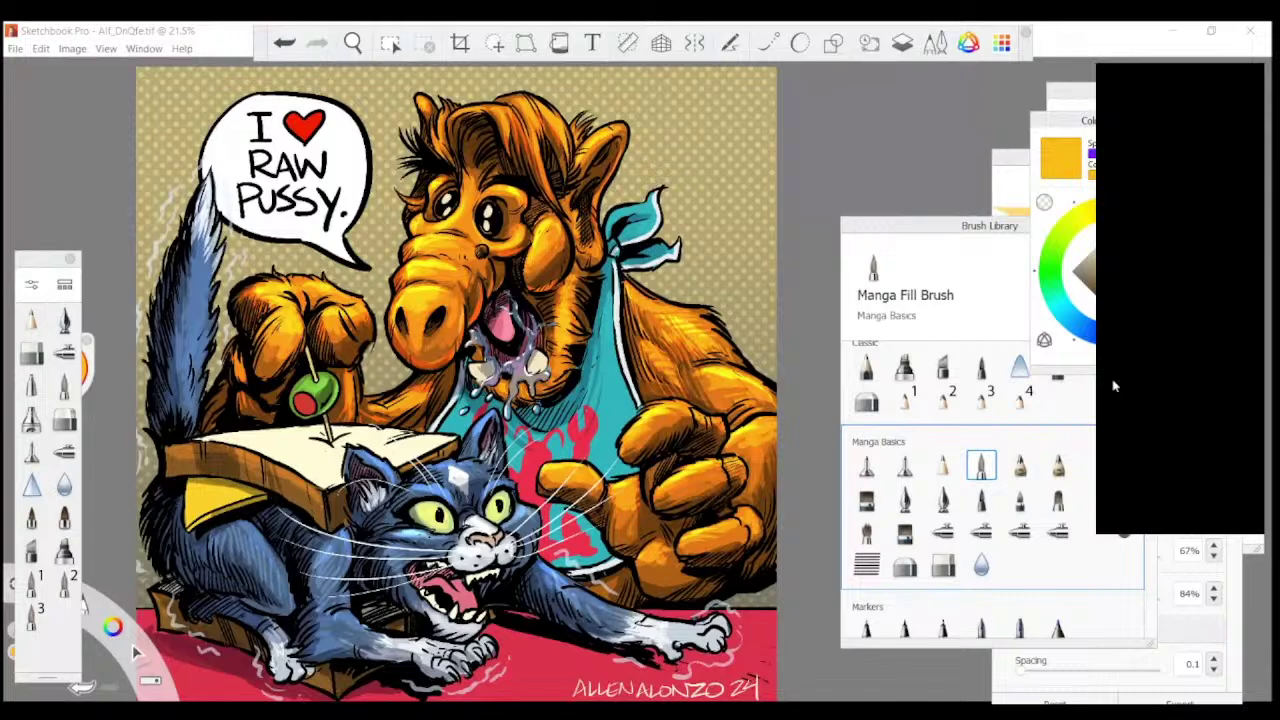
pyautogui.click(1114, 384)
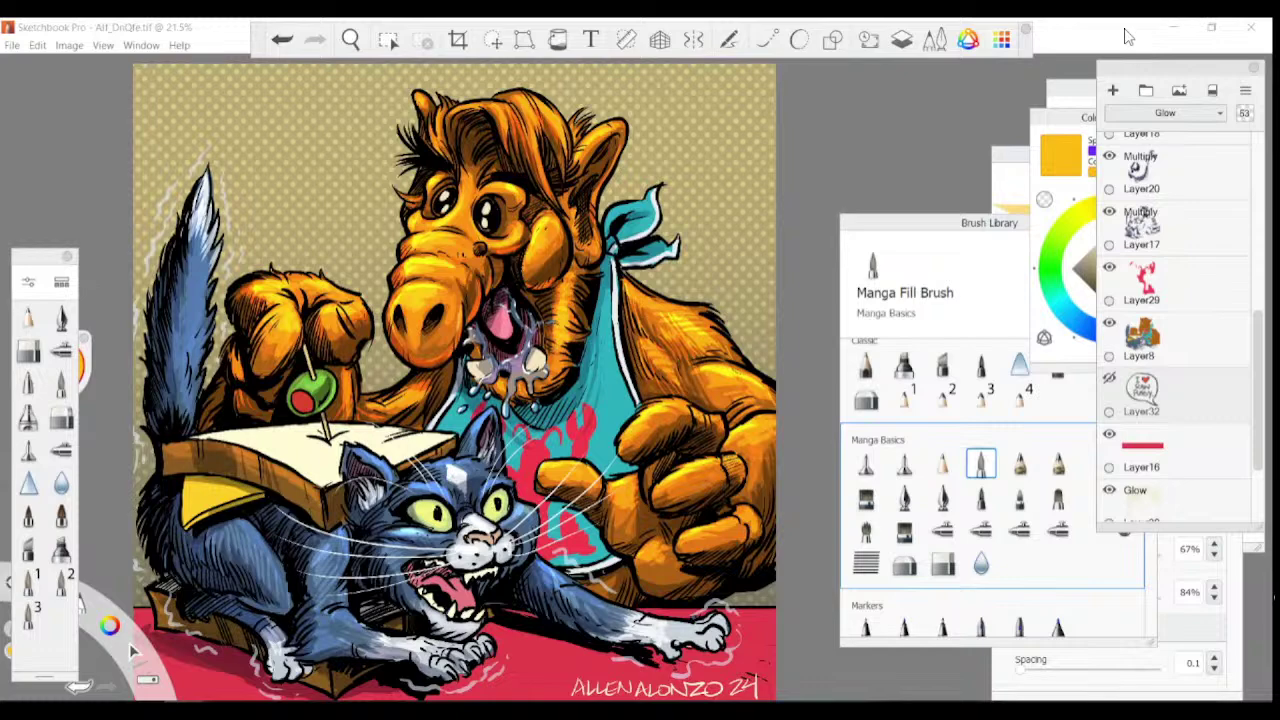
pyautogui.moveTo(1137, 26)
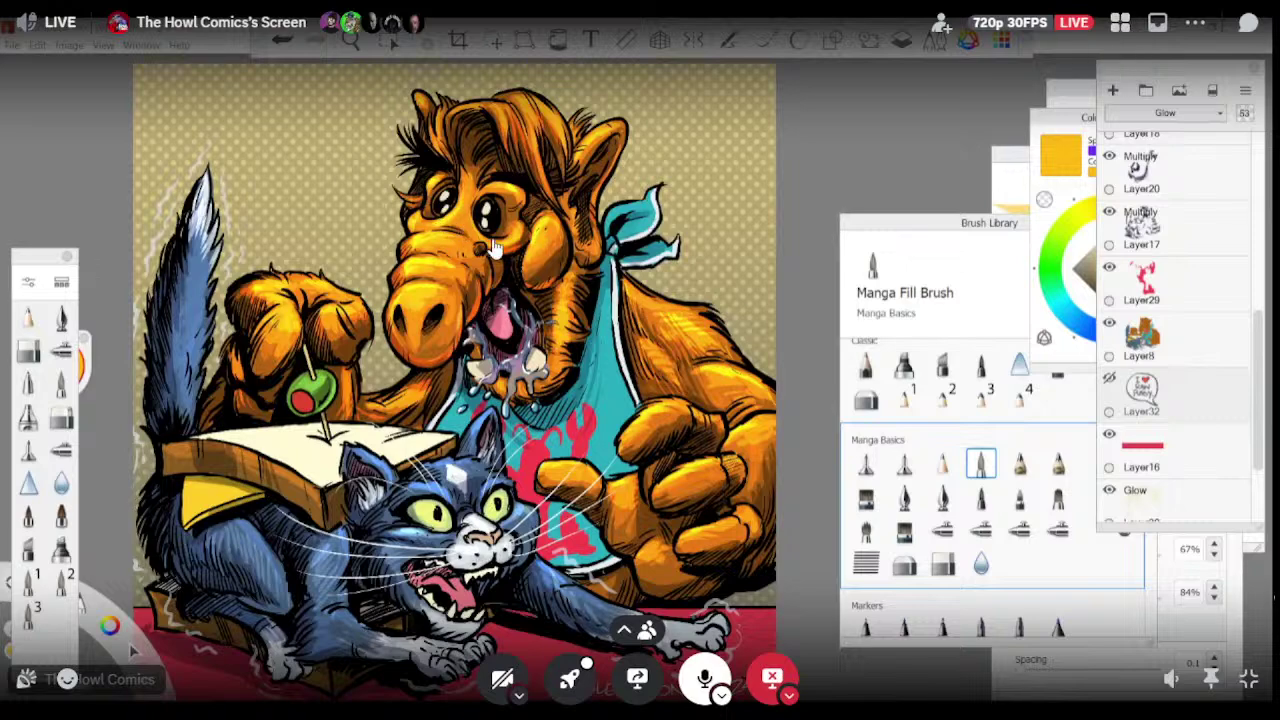
pyautogui.click(1127, 32)
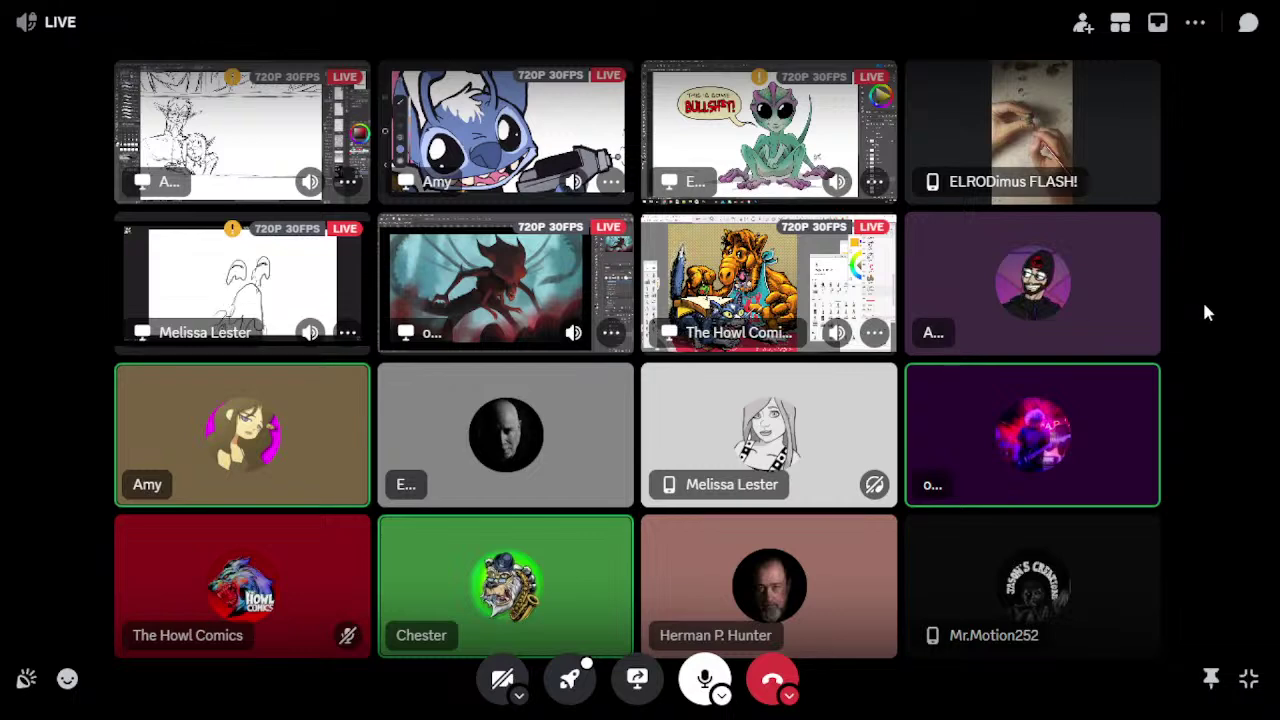